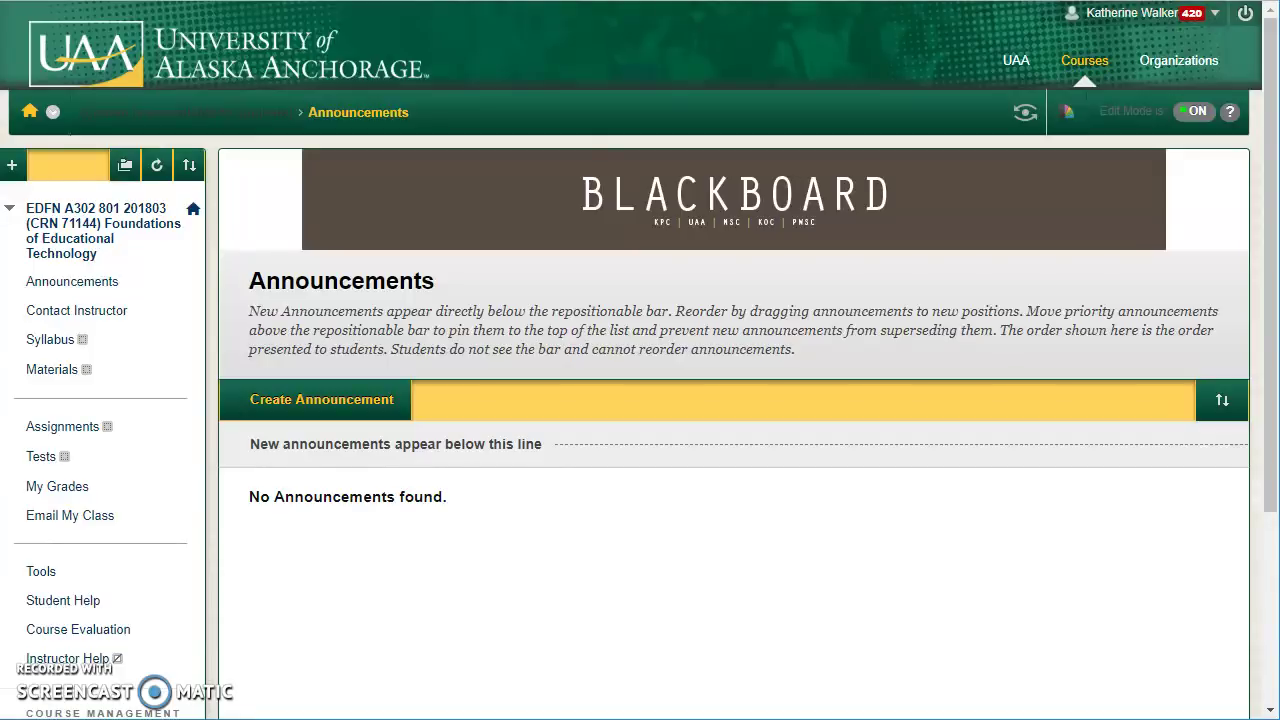
Step: From the course Tools page, start a new Blackboard Collaborate Ultra tool link
left_click(36, 573)
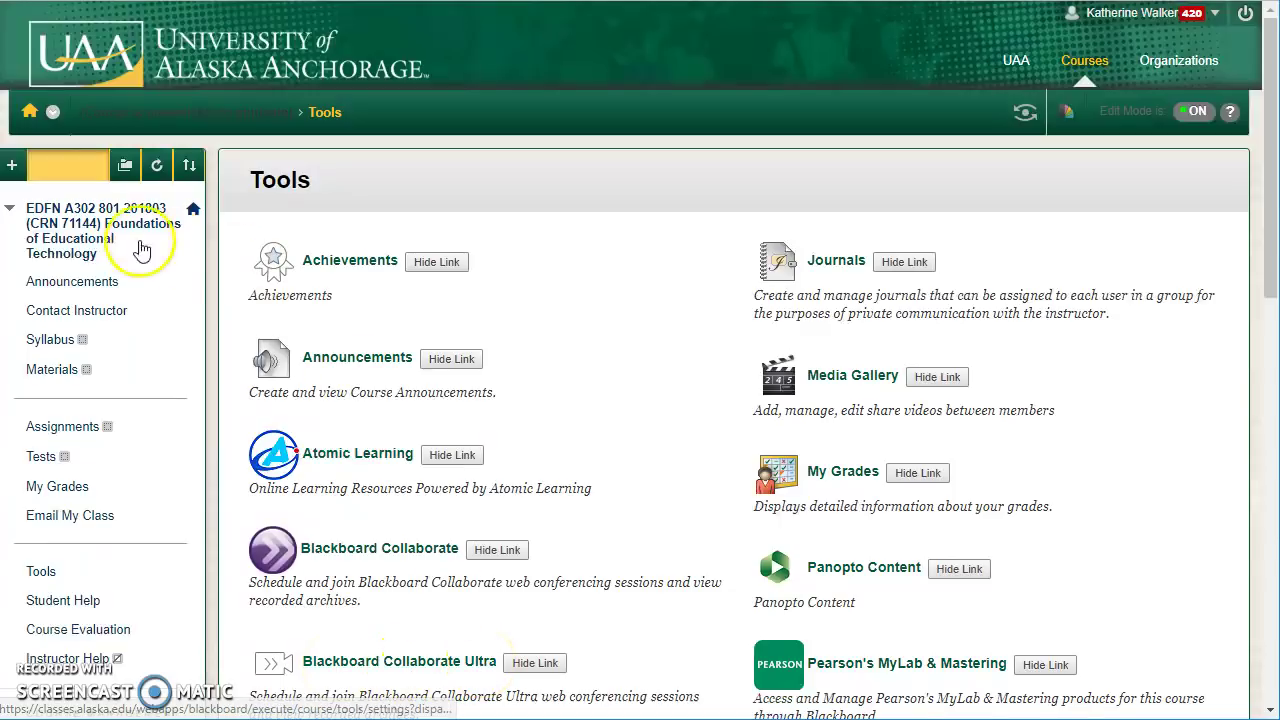
left_click(12, 165)
left_click(27, 283)
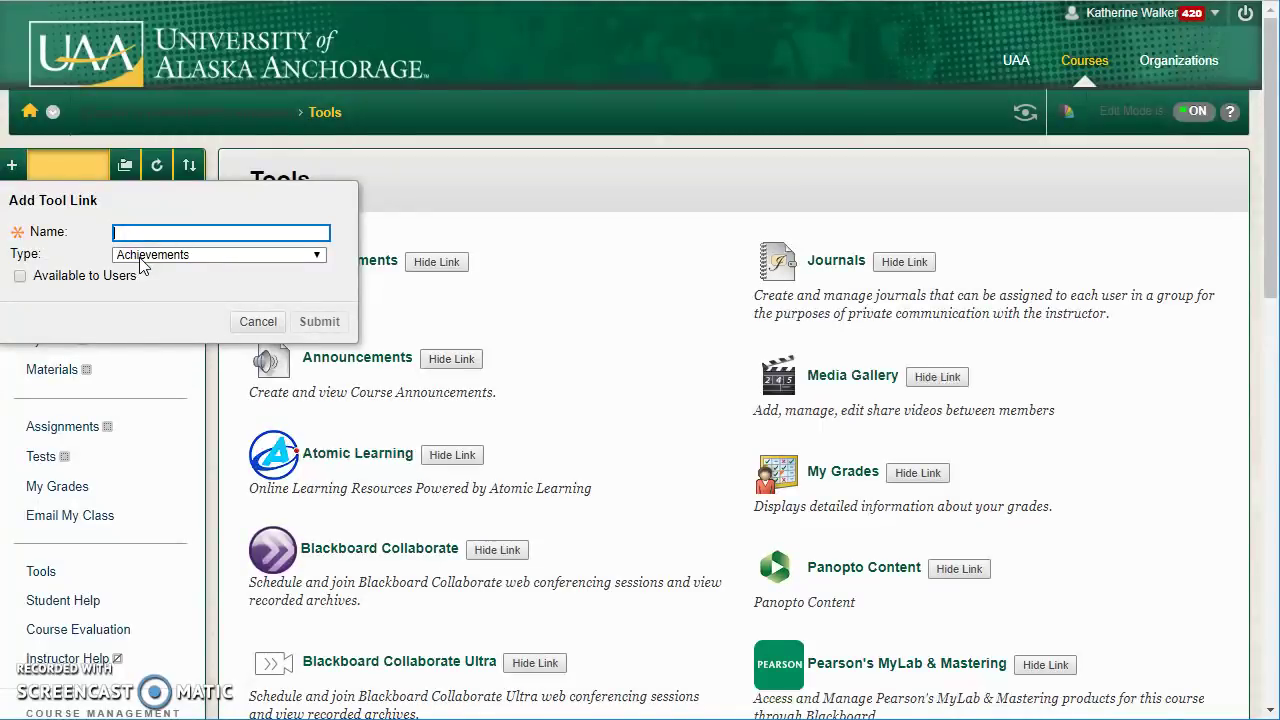
left_click(143, 256)
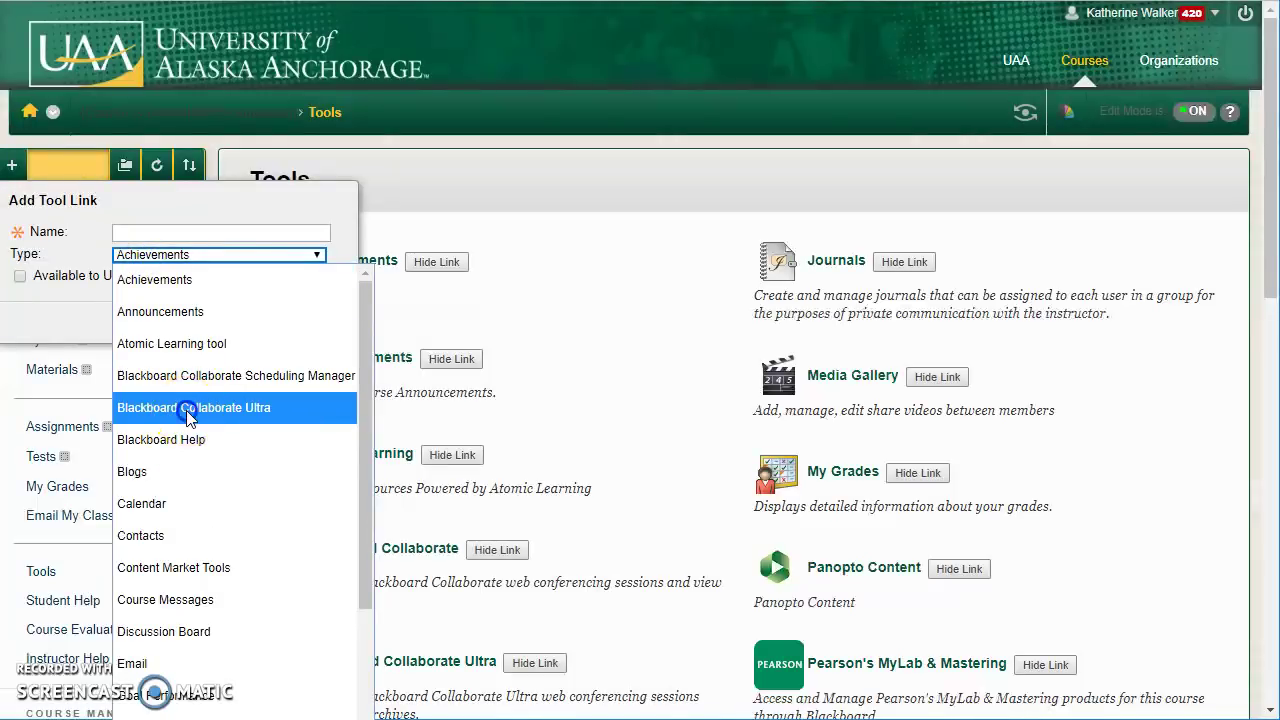
left_click(188, 408)
Step: Name the link 'Join Online in Collaborate', make it available to users, submit, and open it
left_click(160, 232)
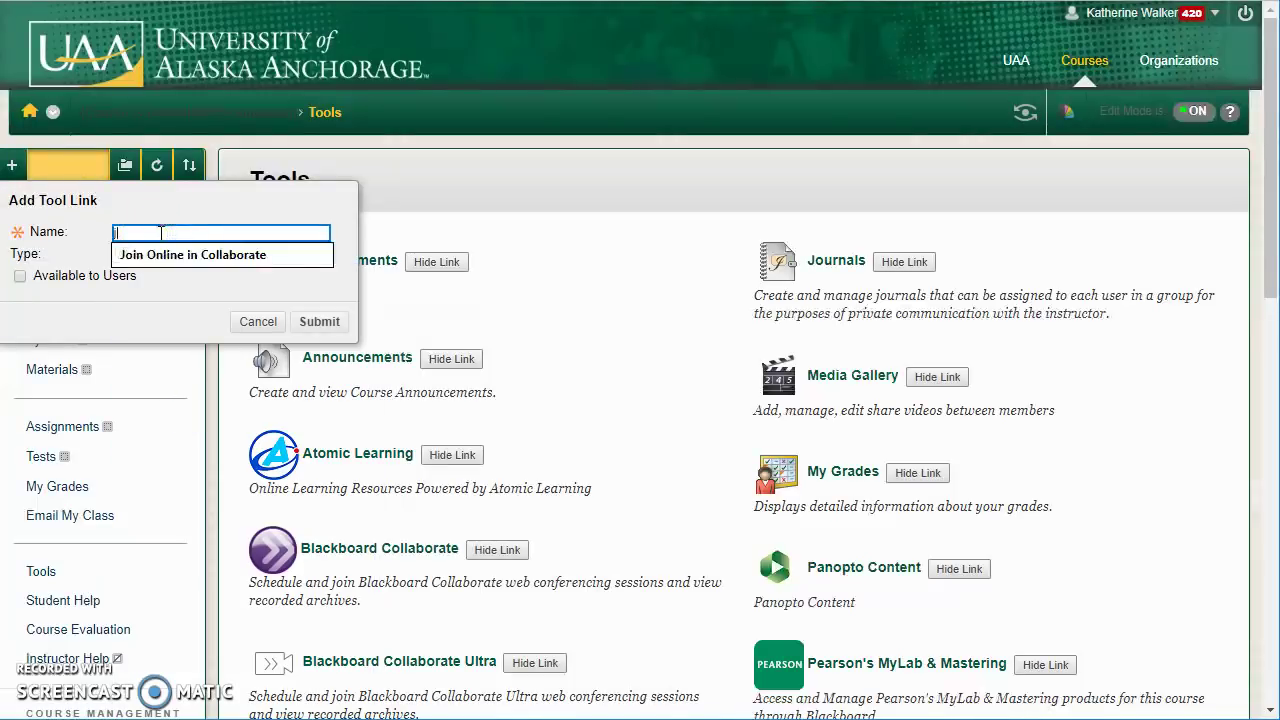
left_click(150, 252)
left_click(67, 279)
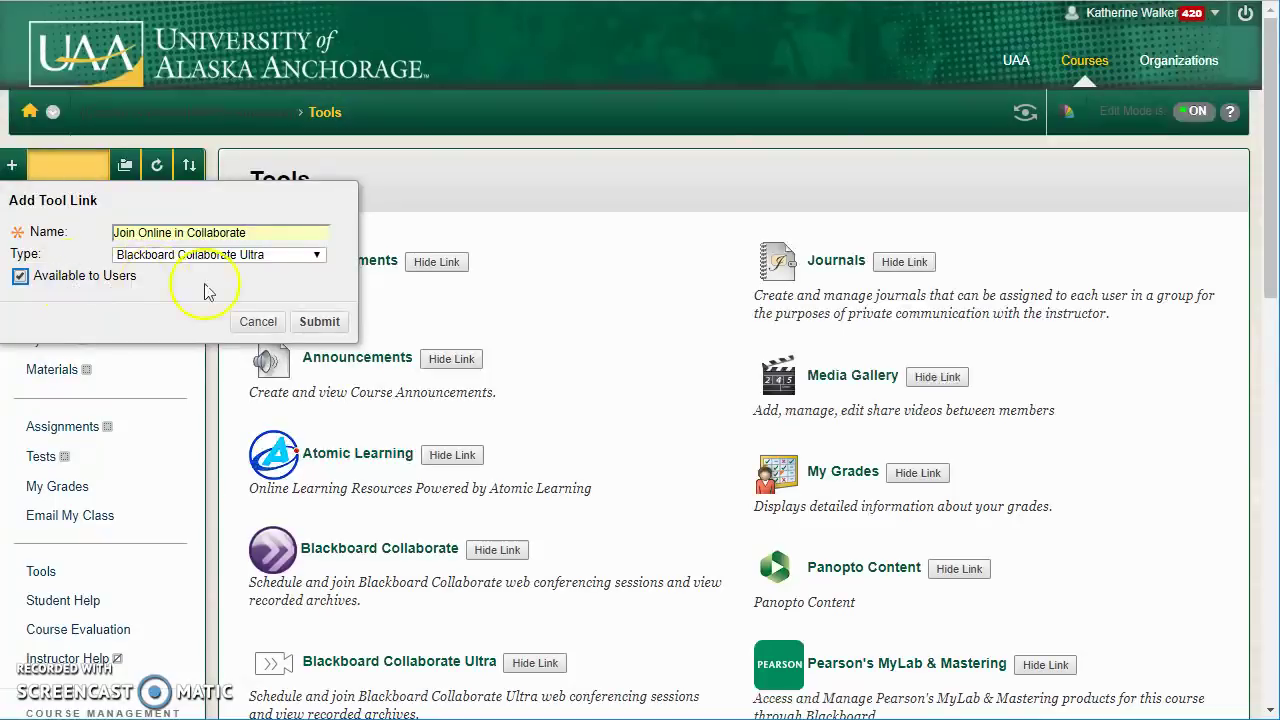
left_click(320, 321)
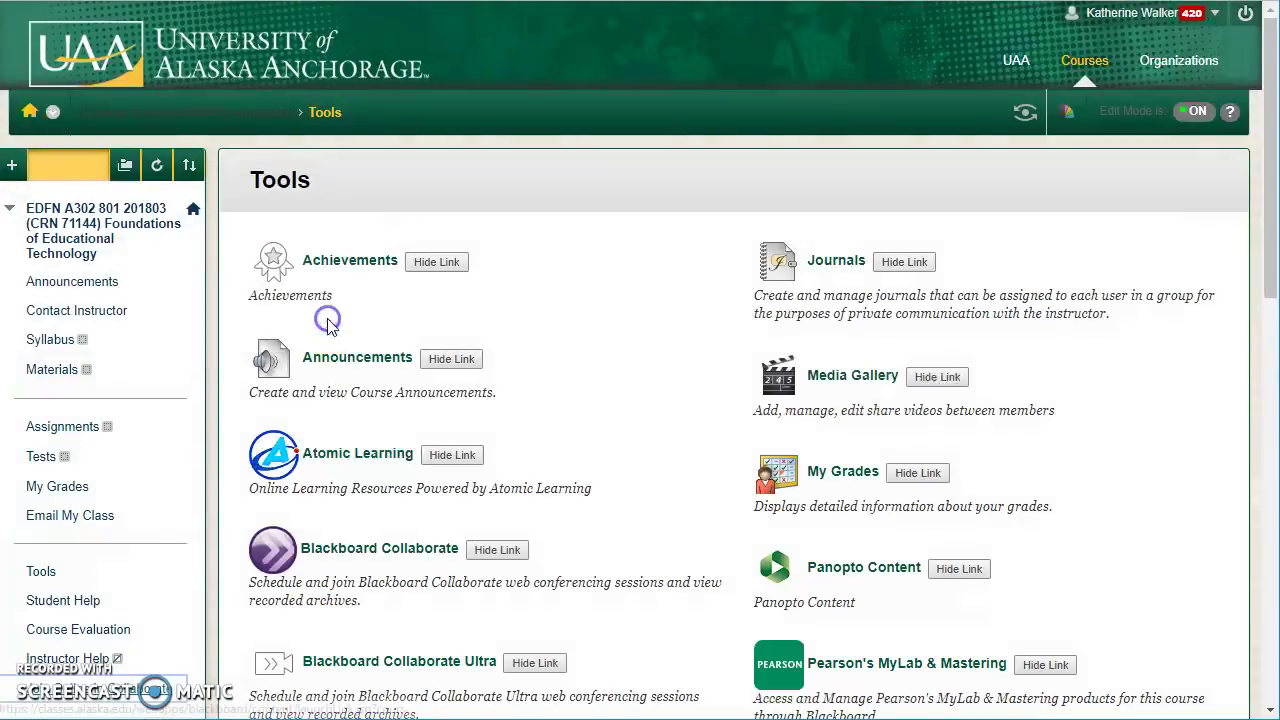
left_click(86, 697)
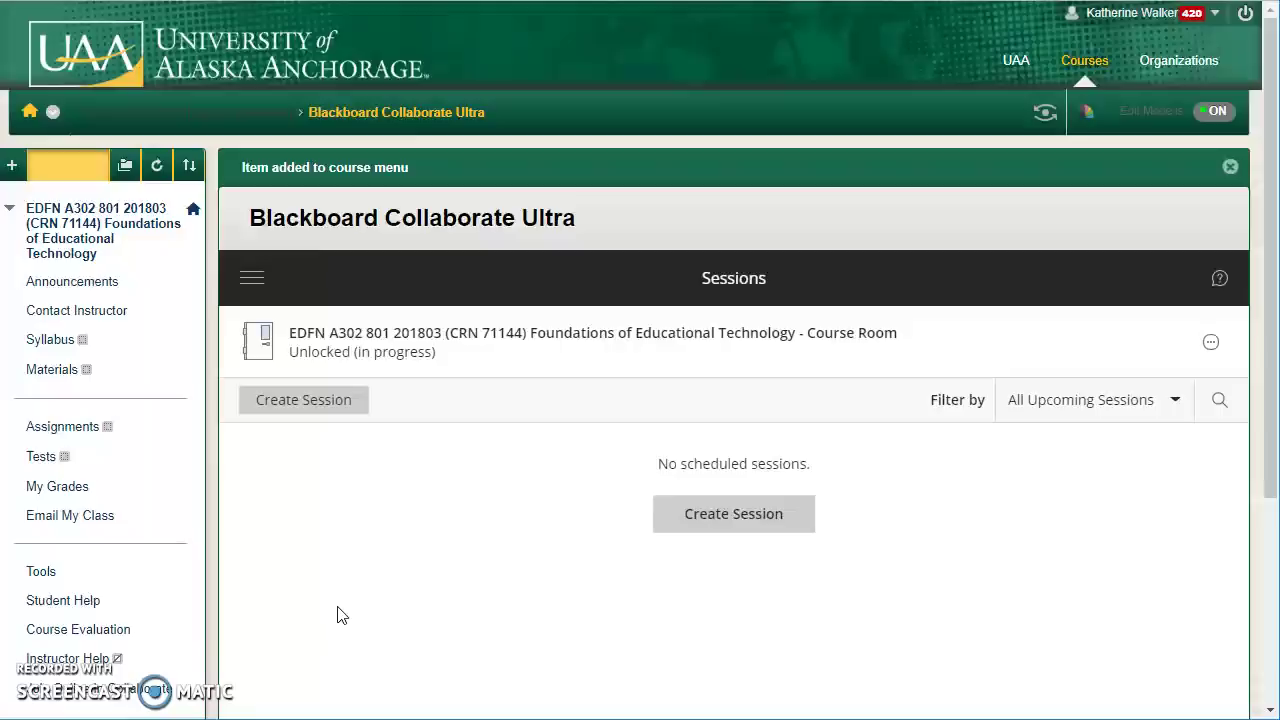
Step: In the Course Room session settings, set the guest role to Presenter, review permissions, and save
left_click(408, 352)
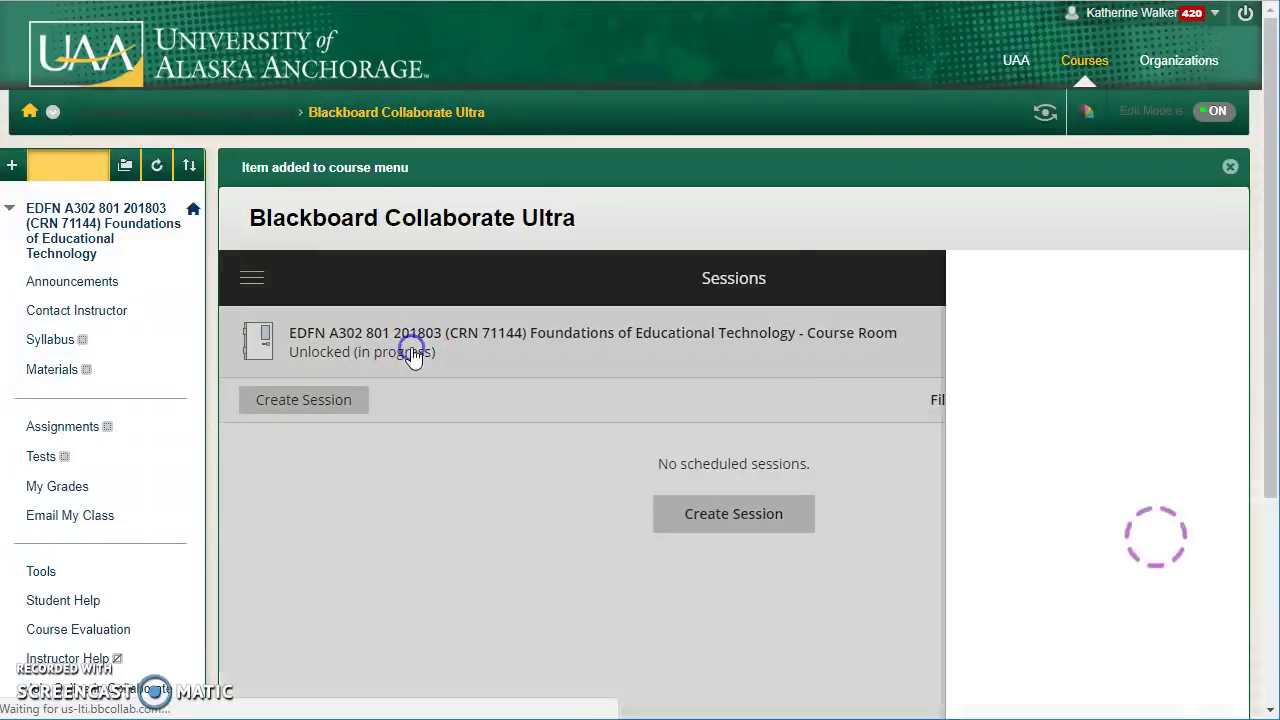
left_click(1229, 294)
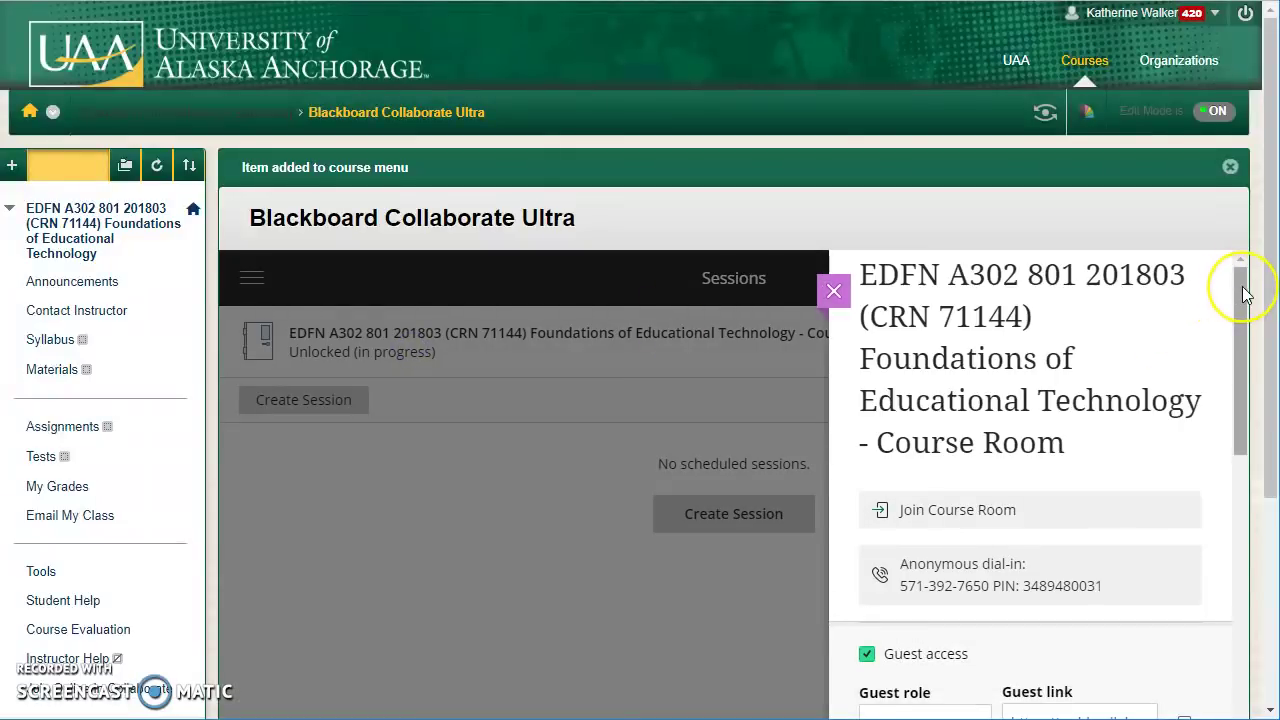
left_click_drag(1244, 293, 1236, 410)
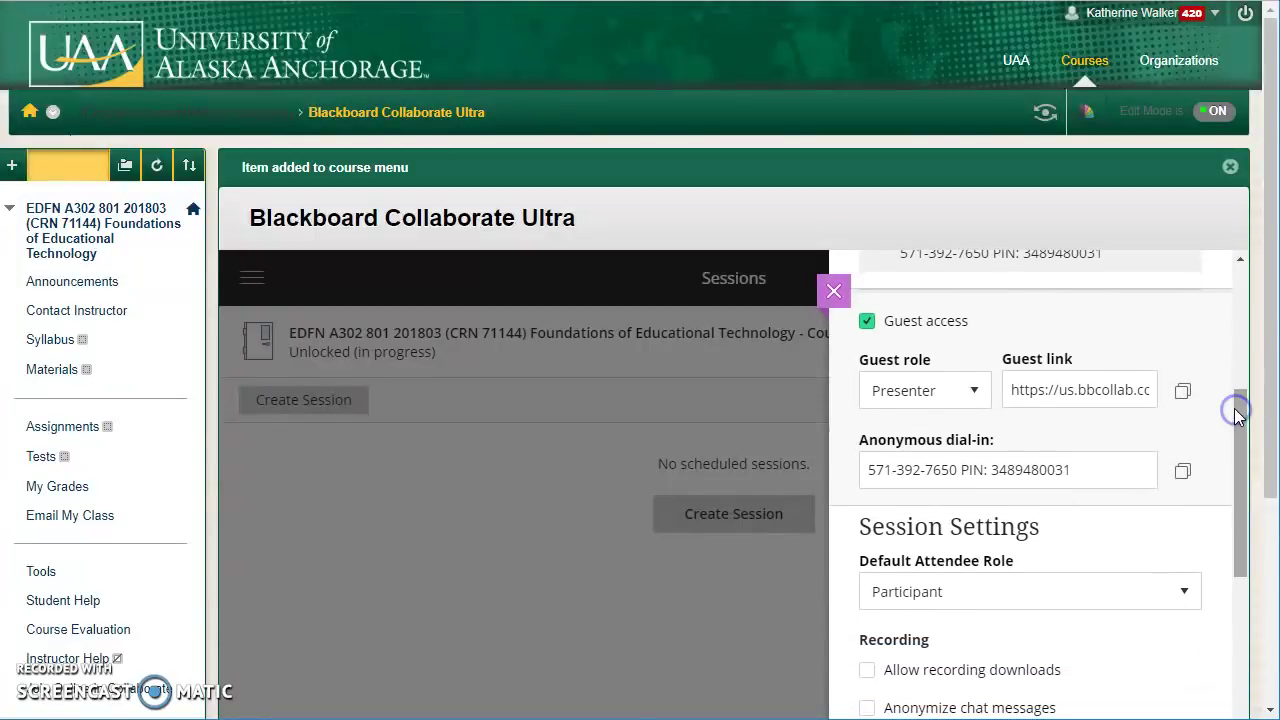
left_click(975, 392)
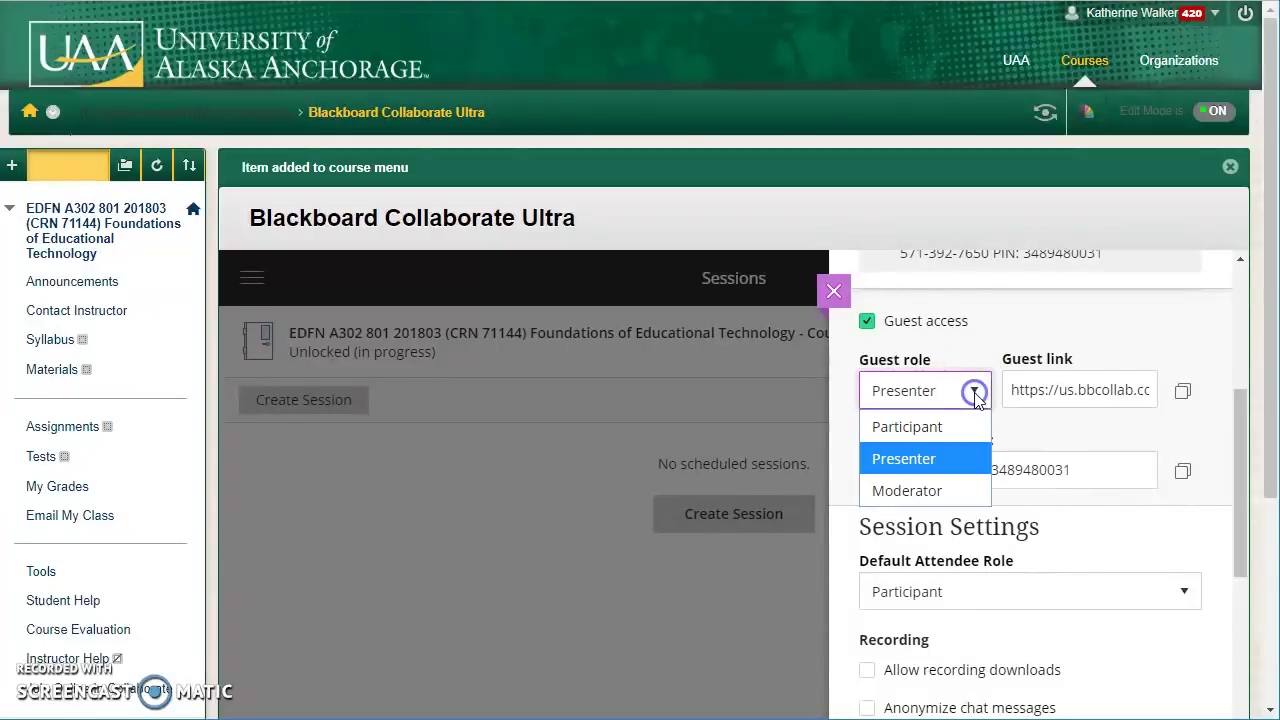
left_click(944, 470)
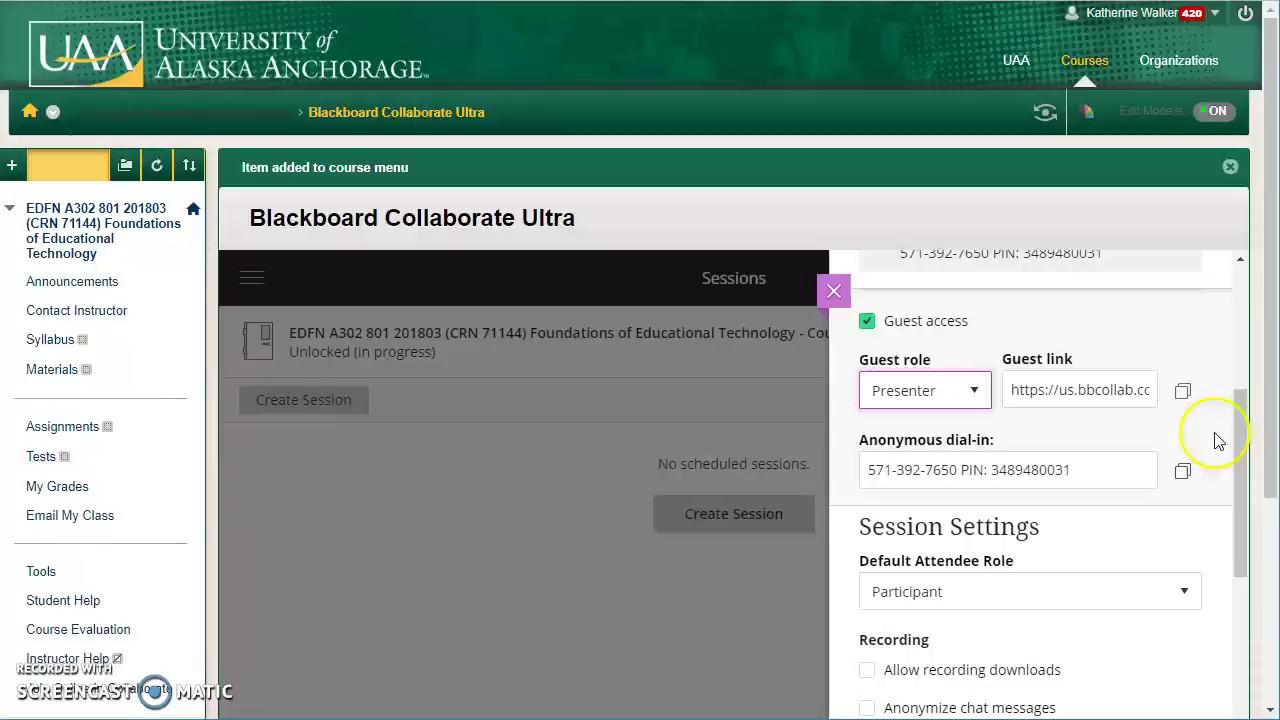
left_click_drag(1244, 417, 1238, 529)
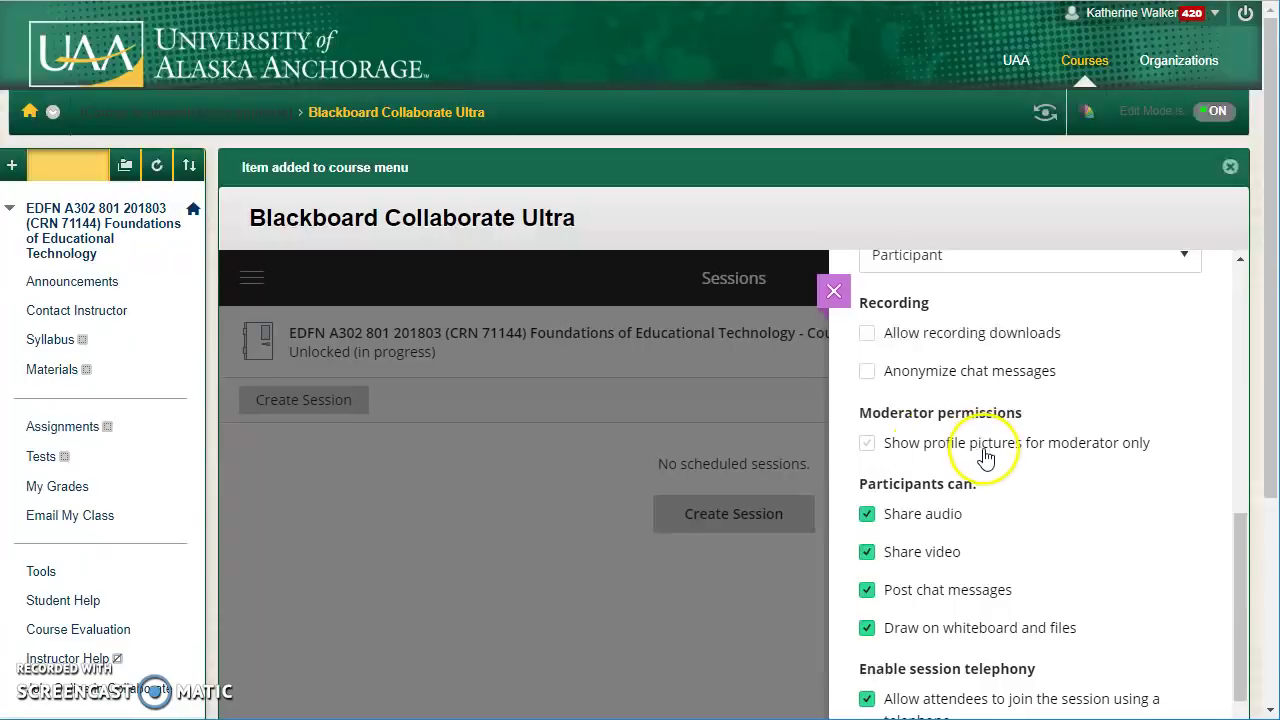
left_click_drag(1243, 523, 1245, 545)
scroll(1110, 509, "down", 1)
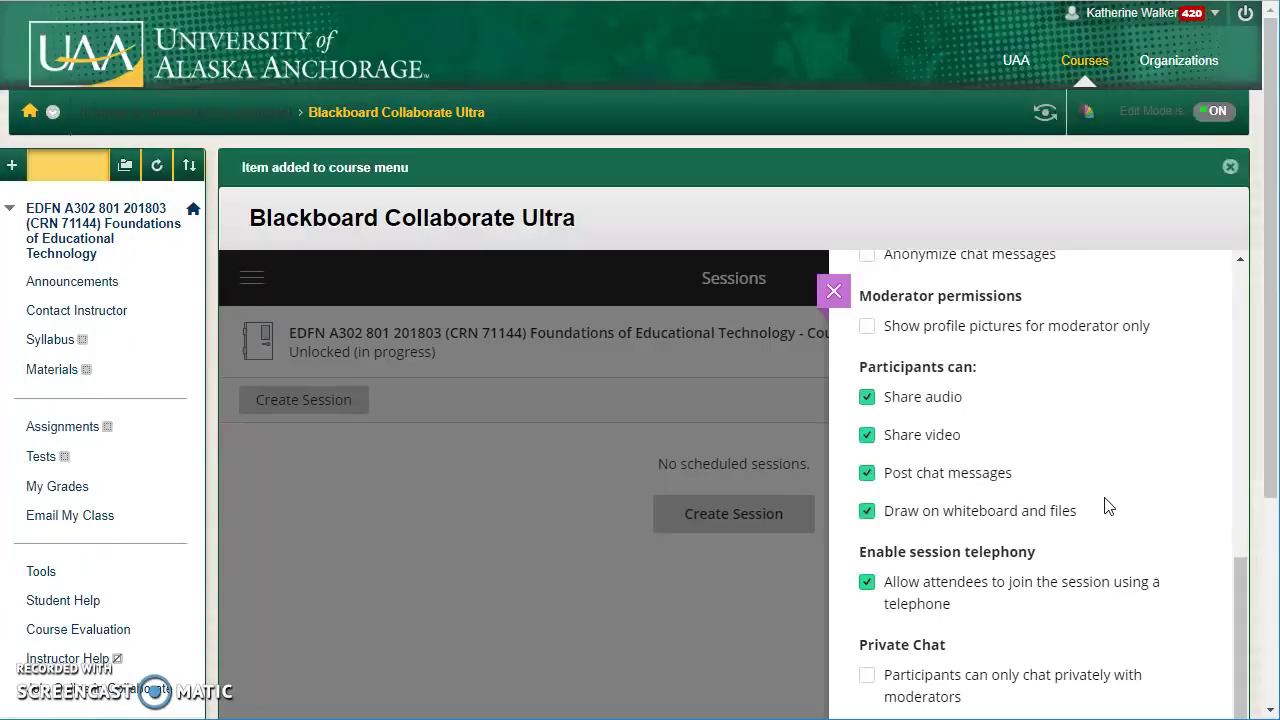
scroll(1107, 507, "down", 3)
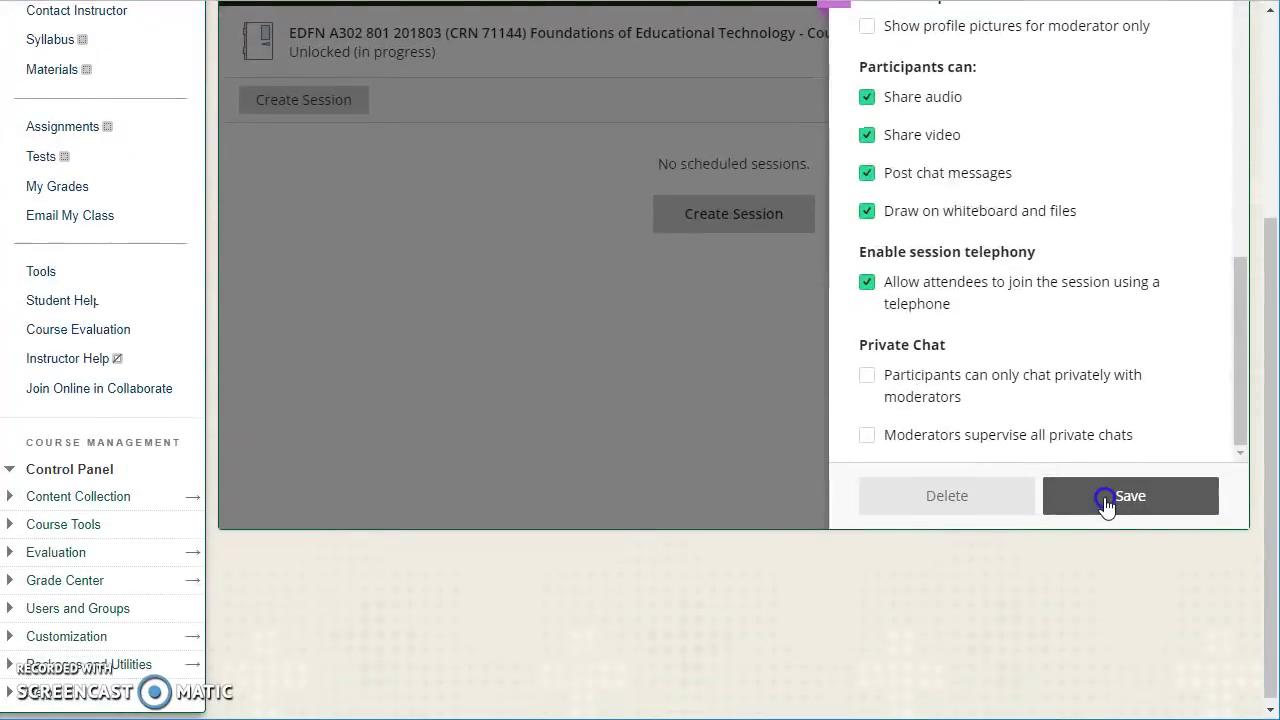
left_click(1106, 500)
scroll(1108, 506, "up", 2)
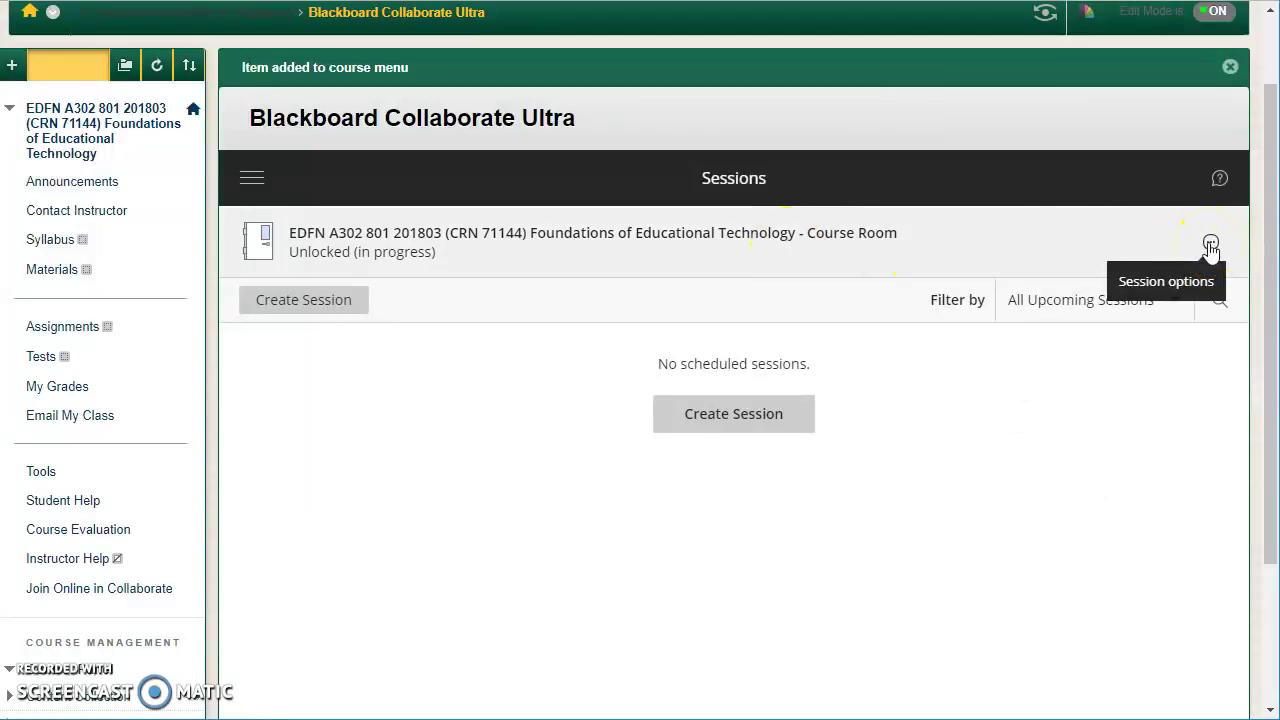
Step: Choose Join Course Room from the Course Room row's session options
left_click(1210, 245)
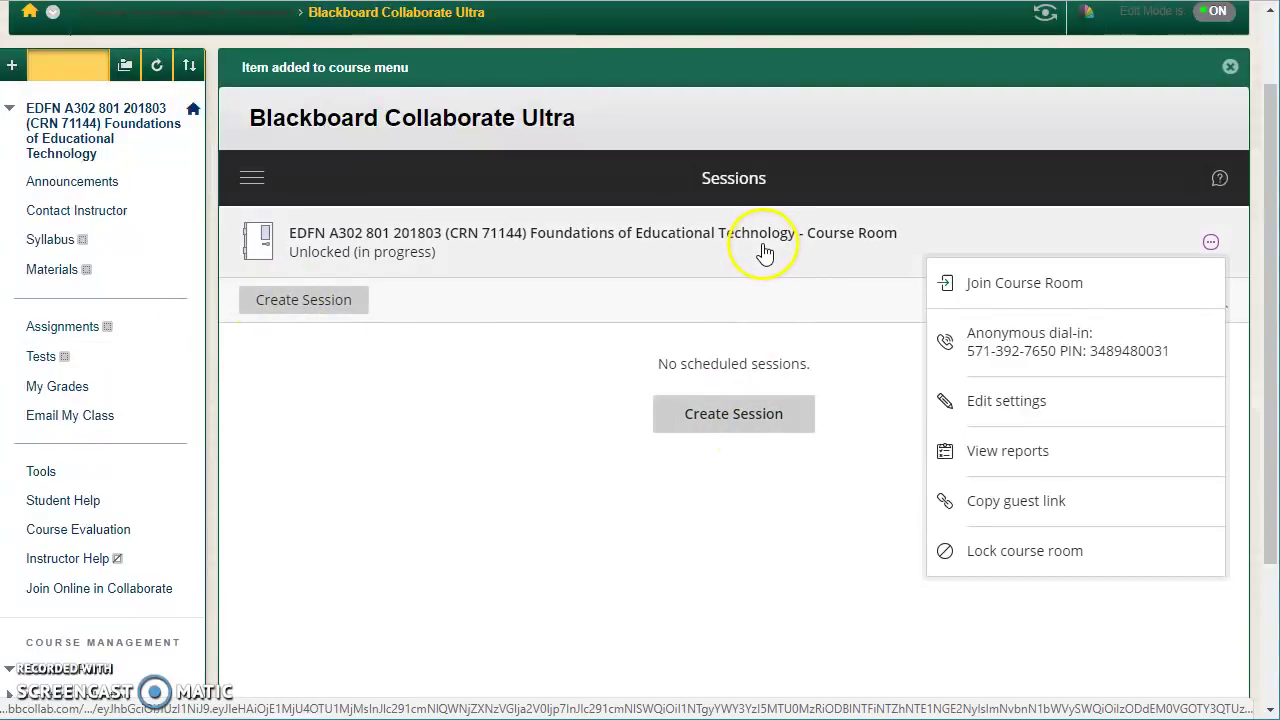
left_click(676, 456)
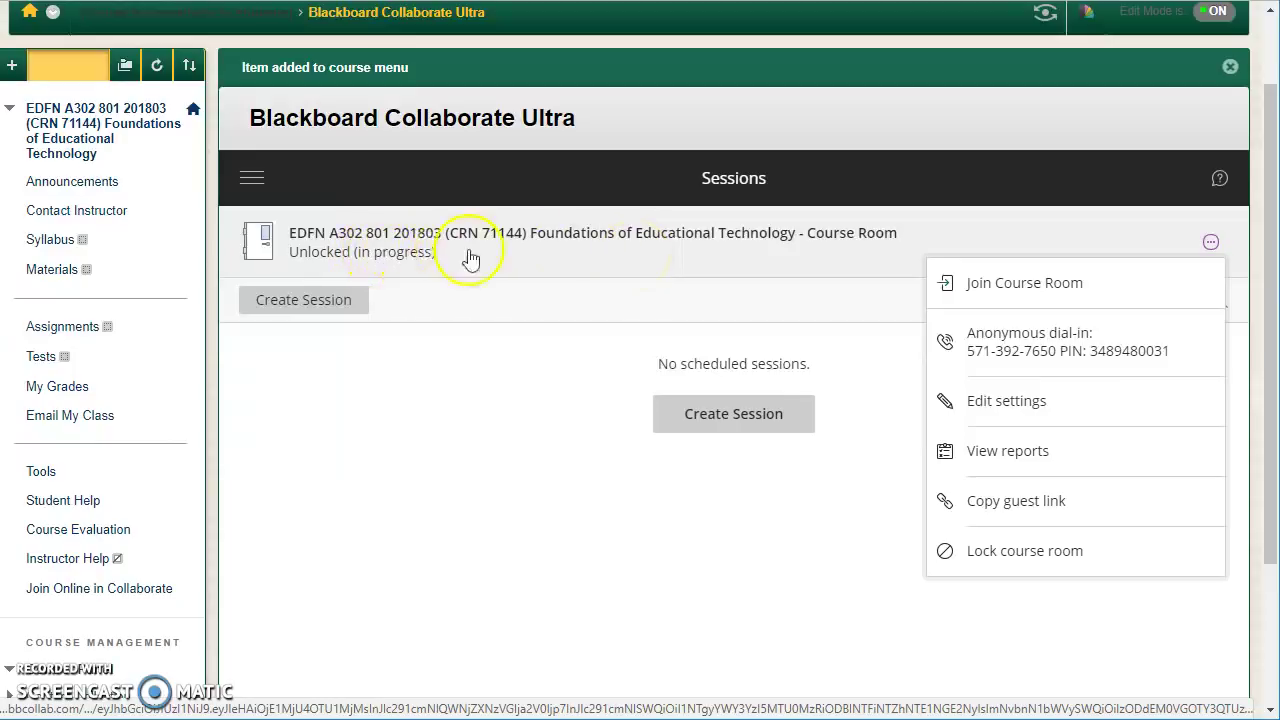
left_click(980, 290)
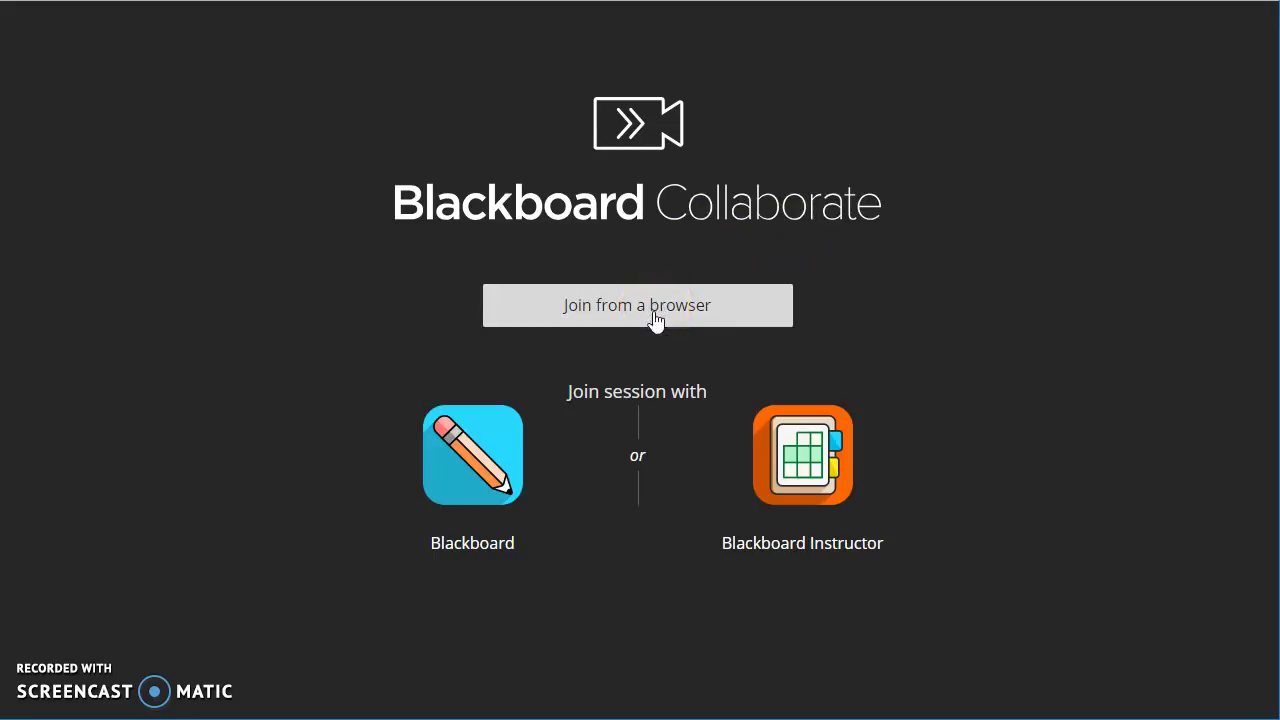
Step: Join the Course Room from the browser and wait for the empty room to load
left_click(491, 394)
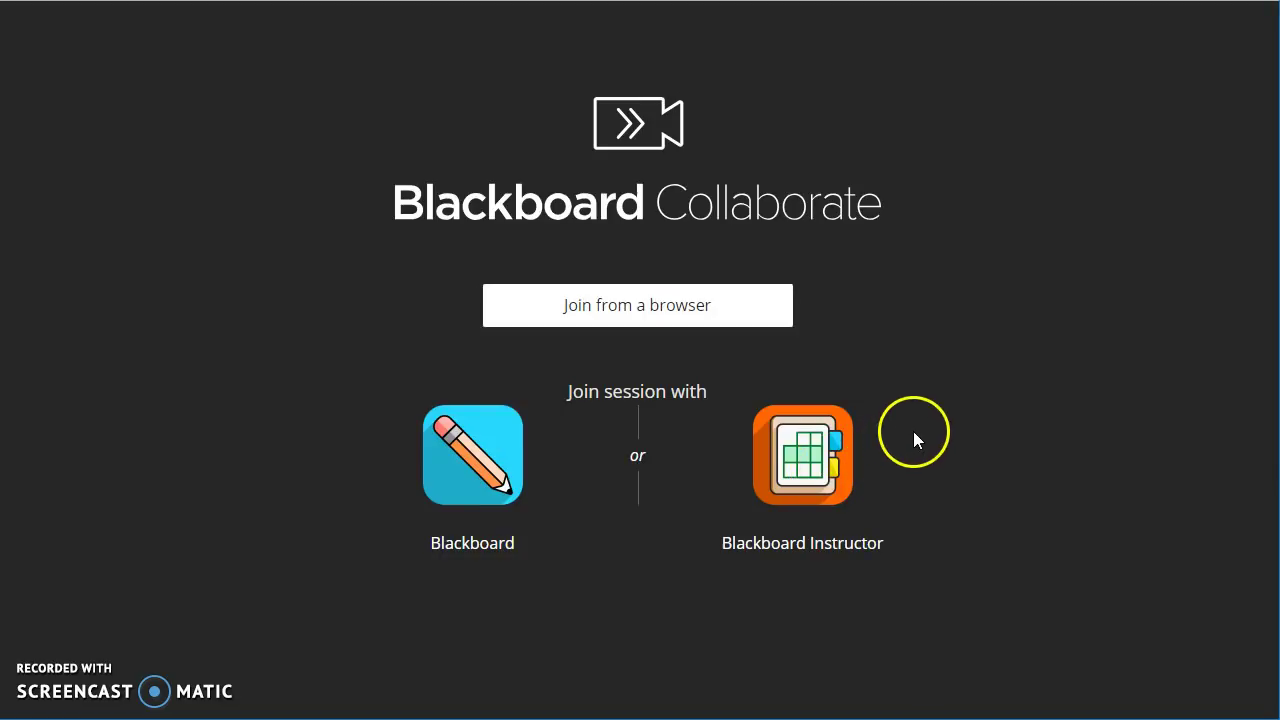
left_click(657, 314)
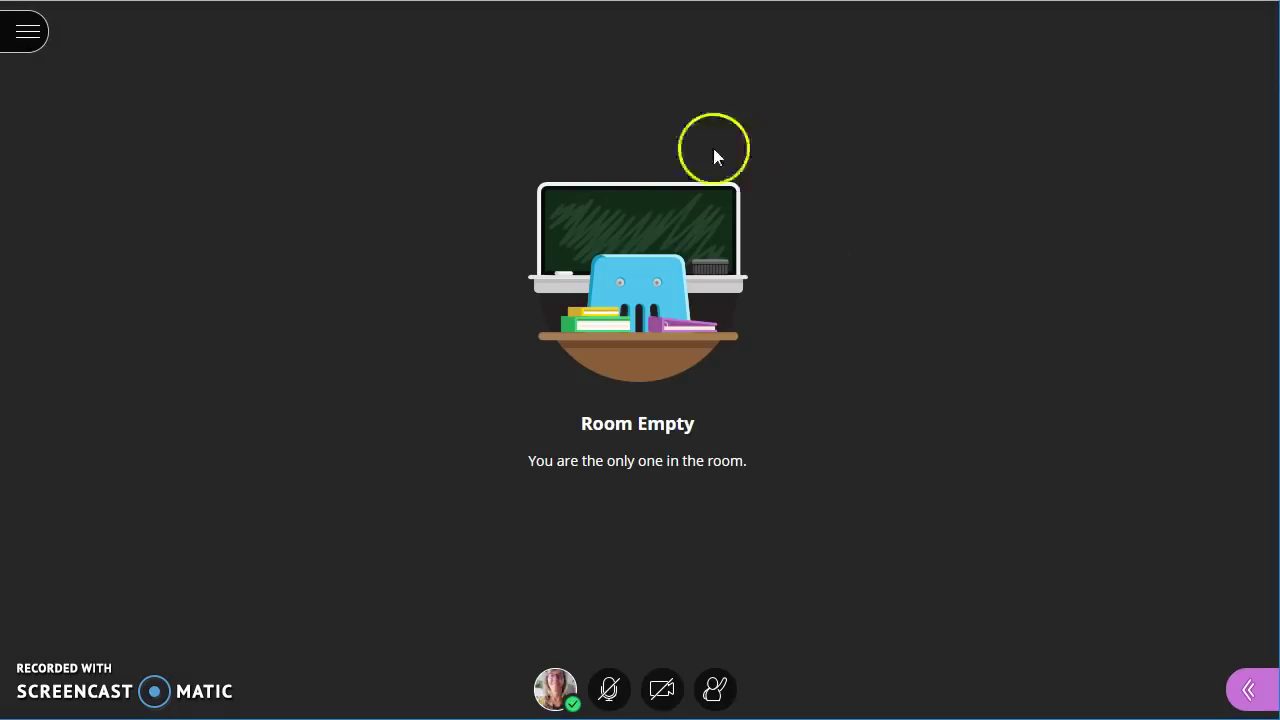
left_click(692, 468)
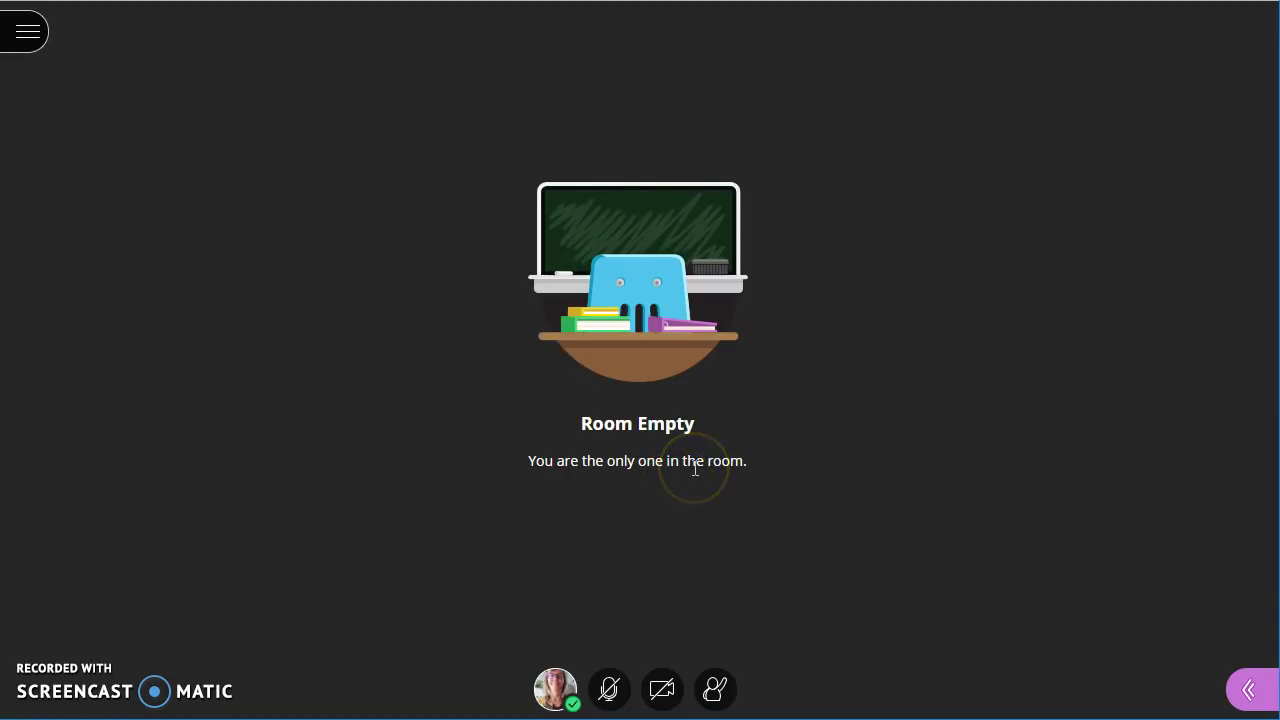
left_click(534, 214)
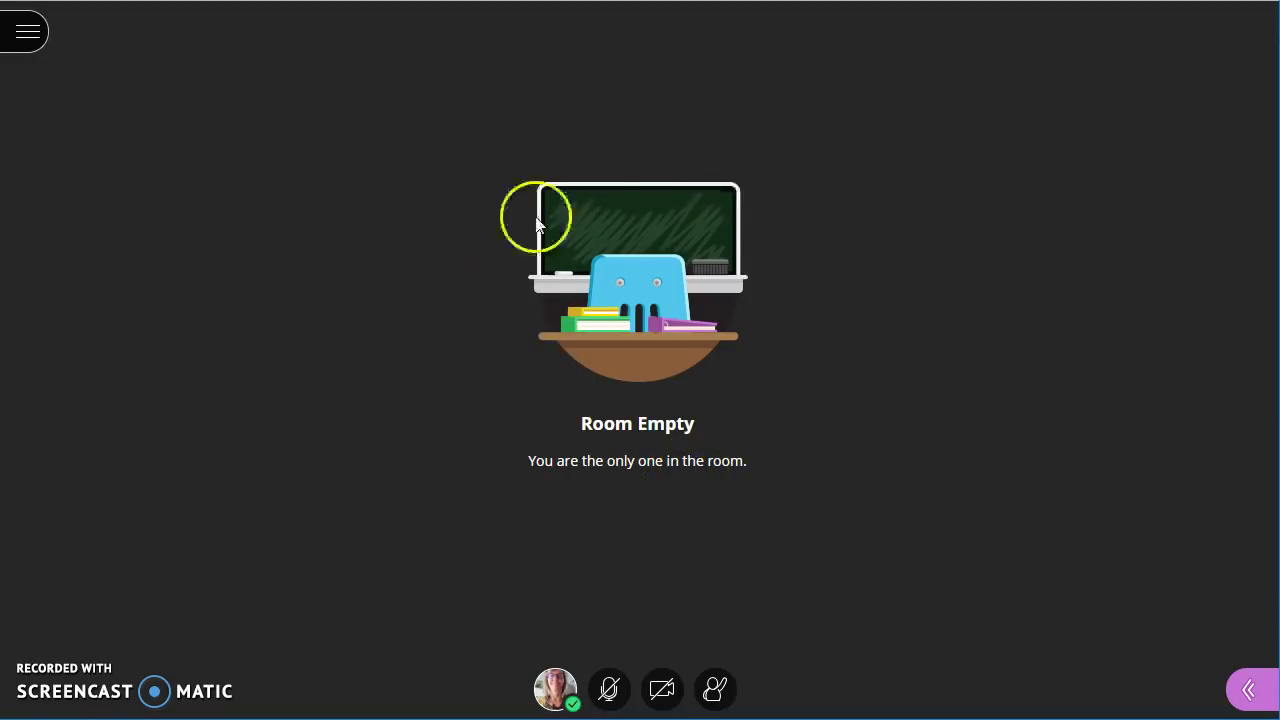
left_click(647, 519)
left_click(543, 271)
left_click(318, 203)
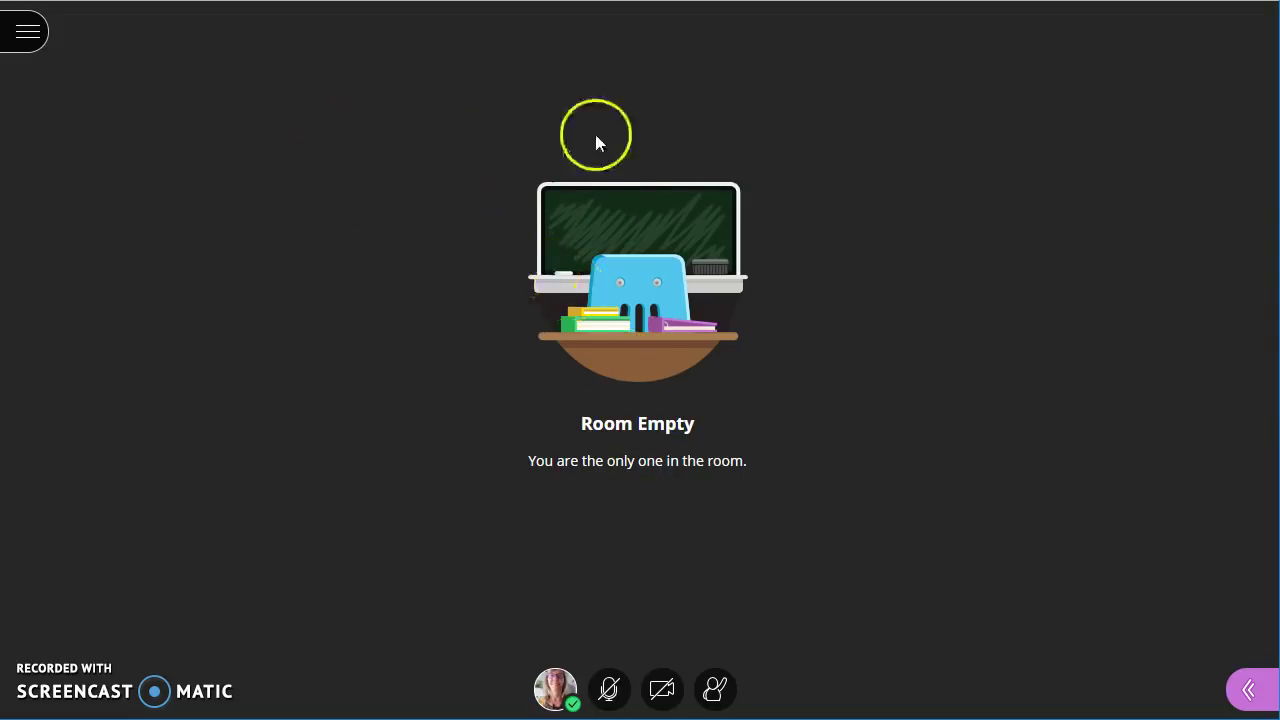
left_click(647, 473)
left_click(527, 460)
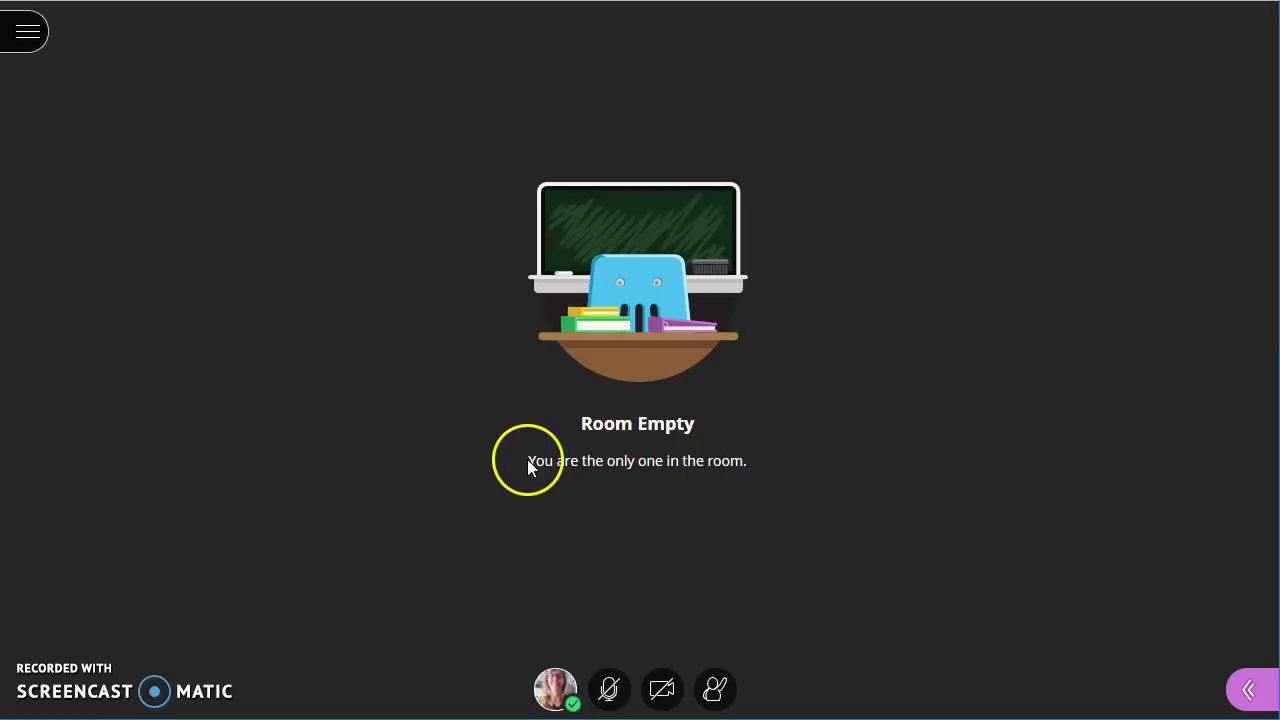
left_click(29, 38)
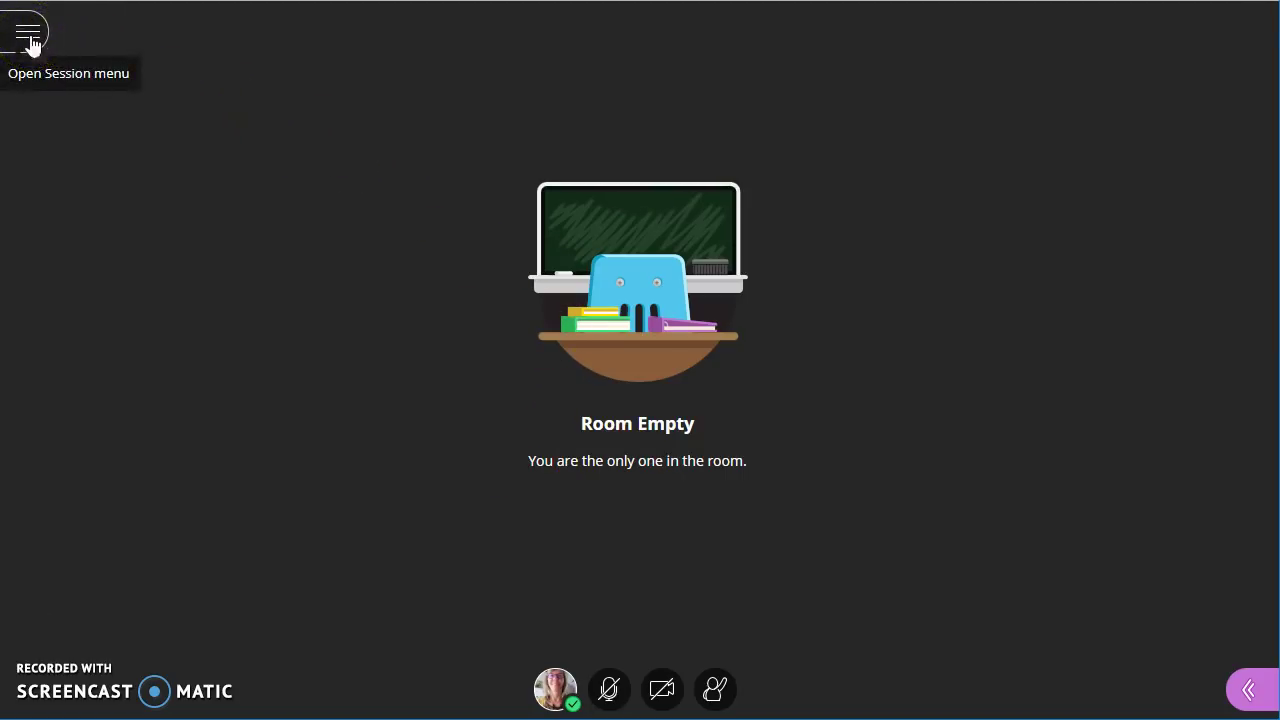
Step: Start recording from the Session menu, then bring up your own status and feedback menu
left_click(29, 38)
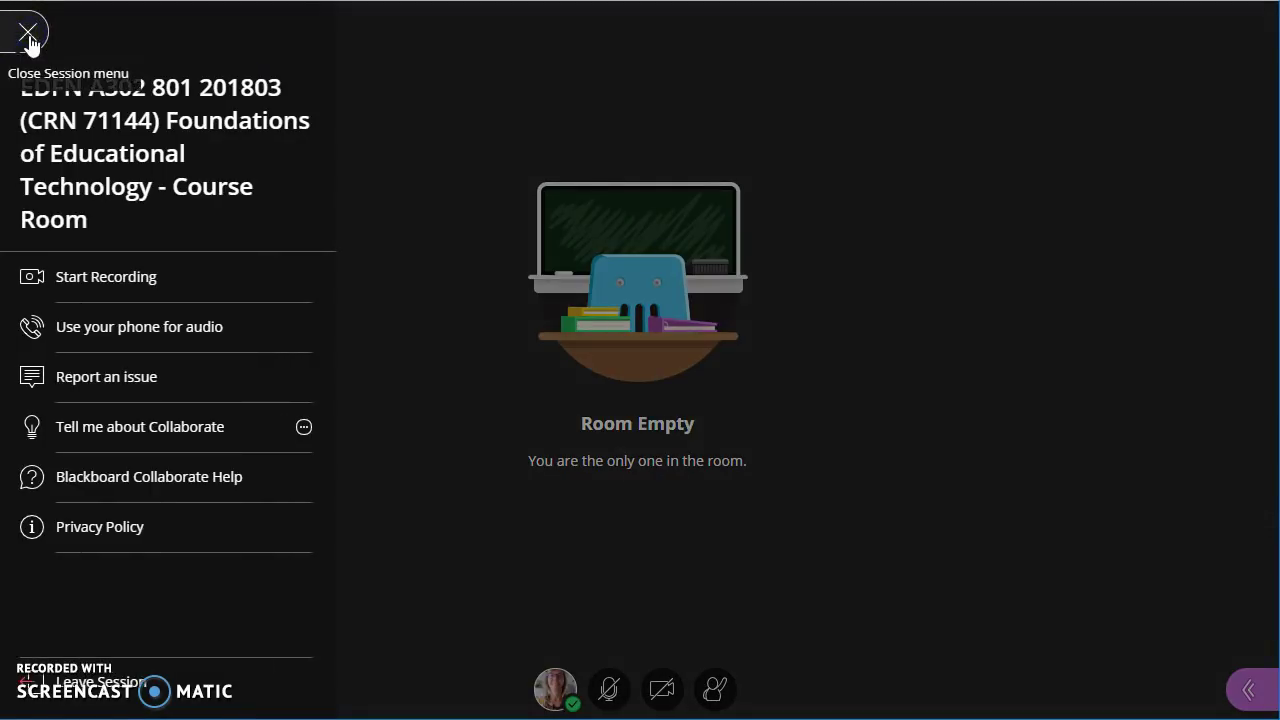
left_click(83, 285)
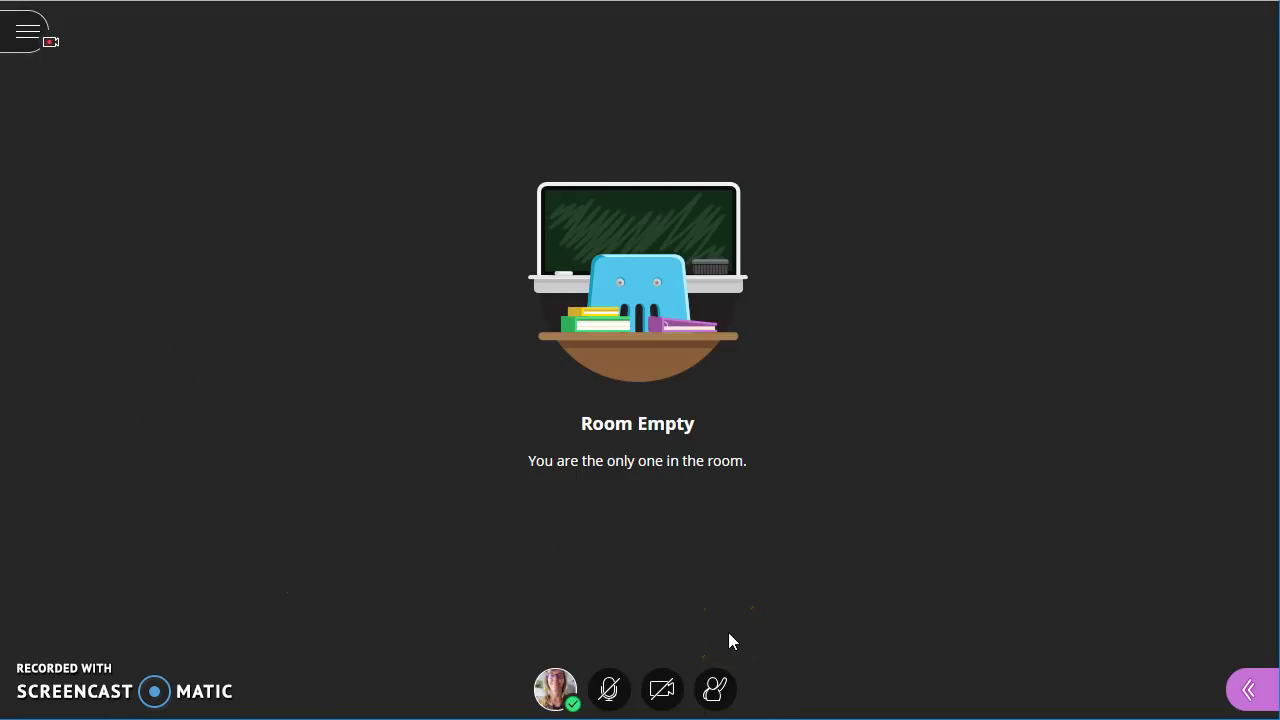
left_click(552, 690)
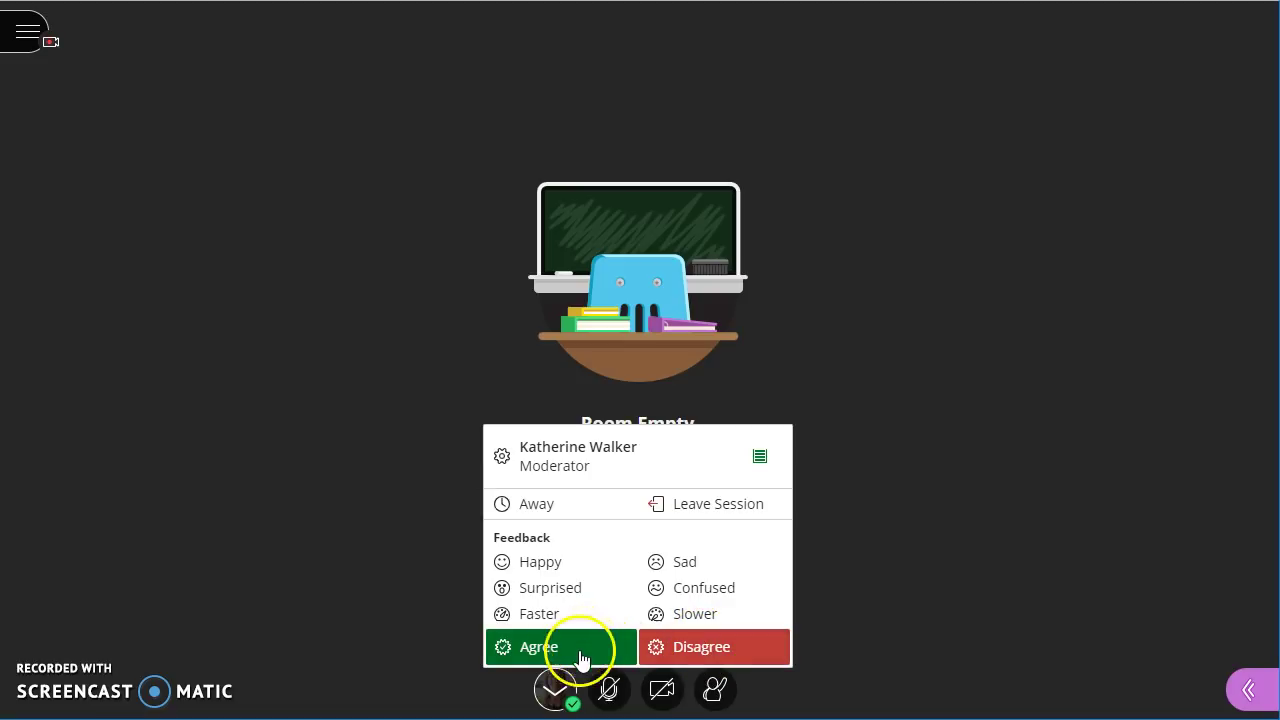
Step: Send Happy as your feedback and show the Attendees list in the Collaborate panel
left_click(523, 563)
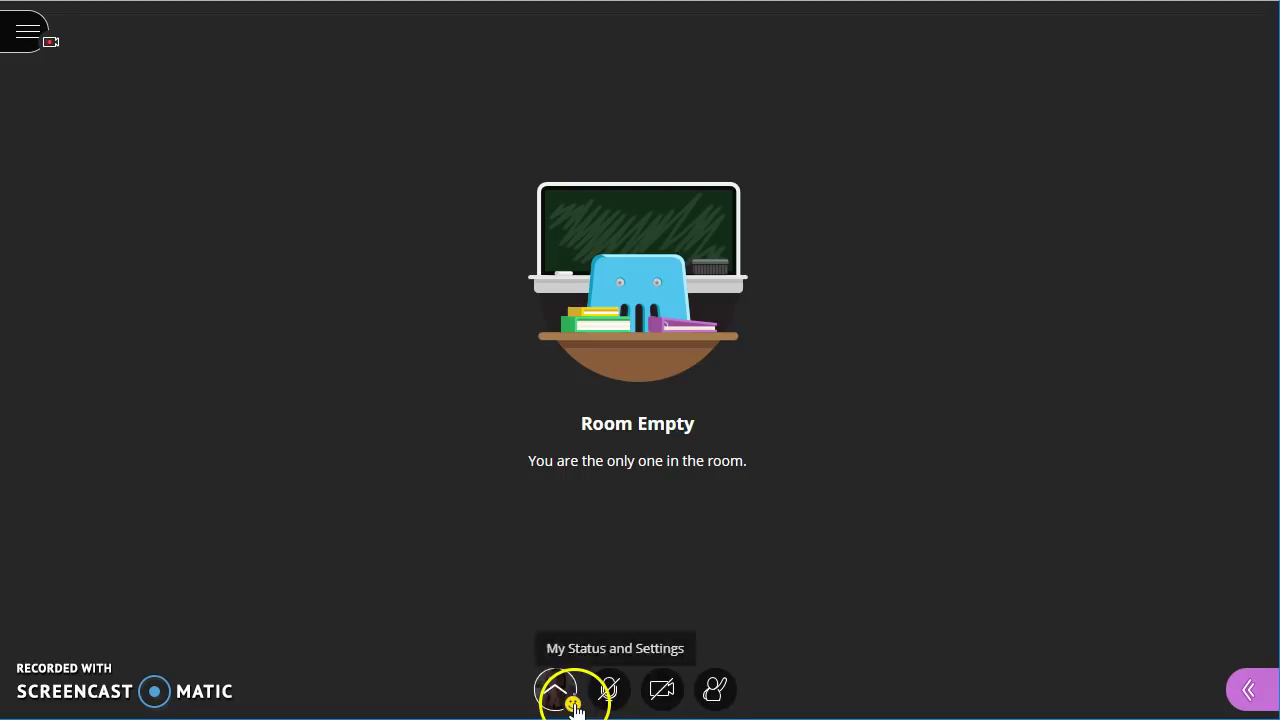
left_click(1250, 690)
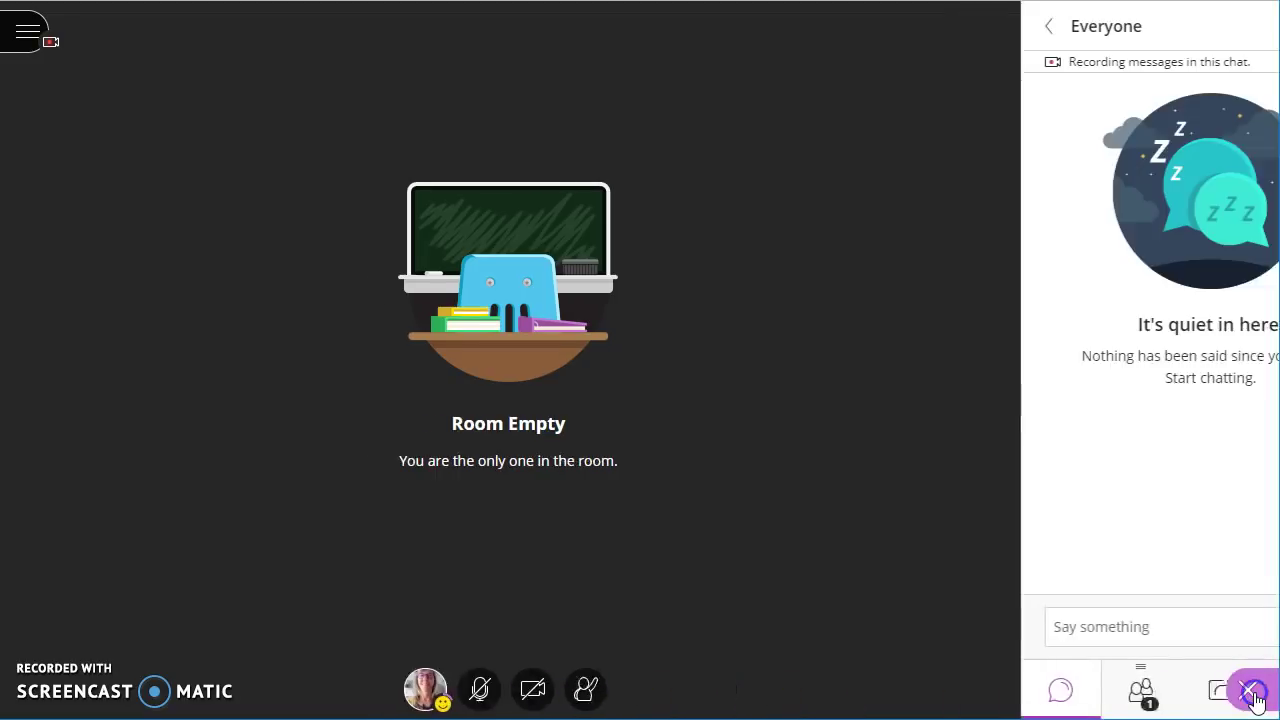
left_click(1024, 697)
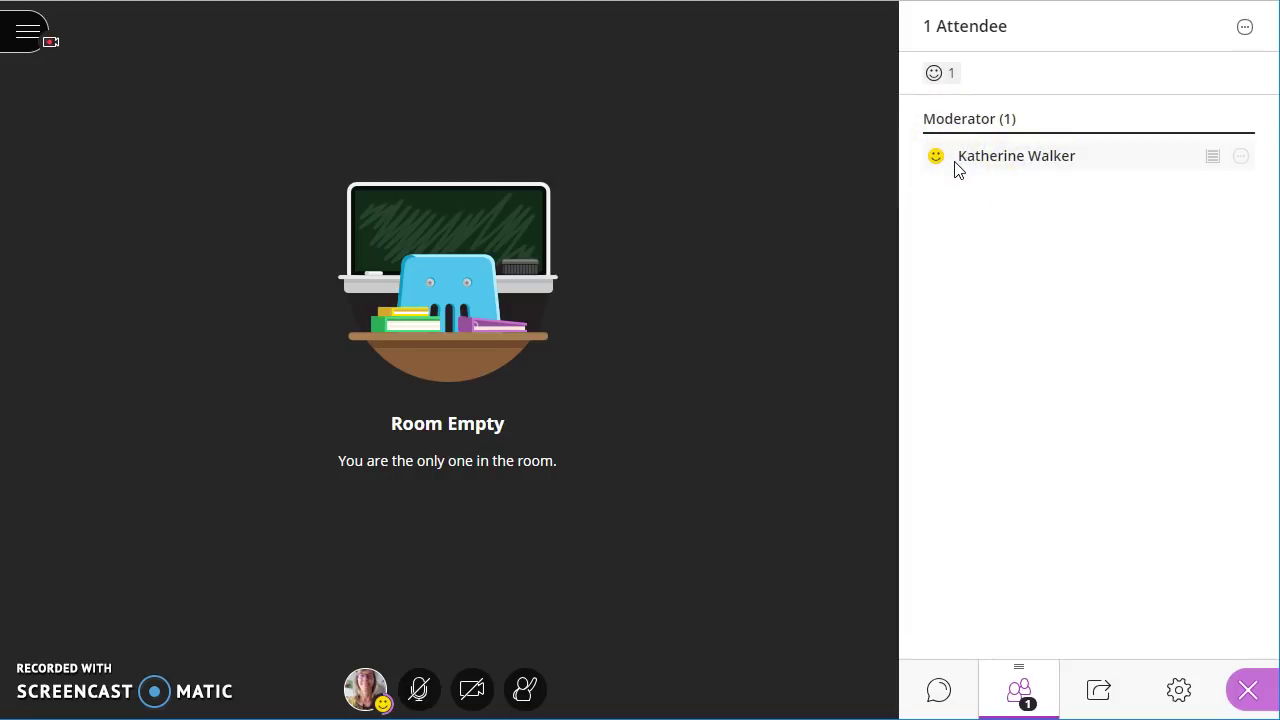
left_click(924, 198)
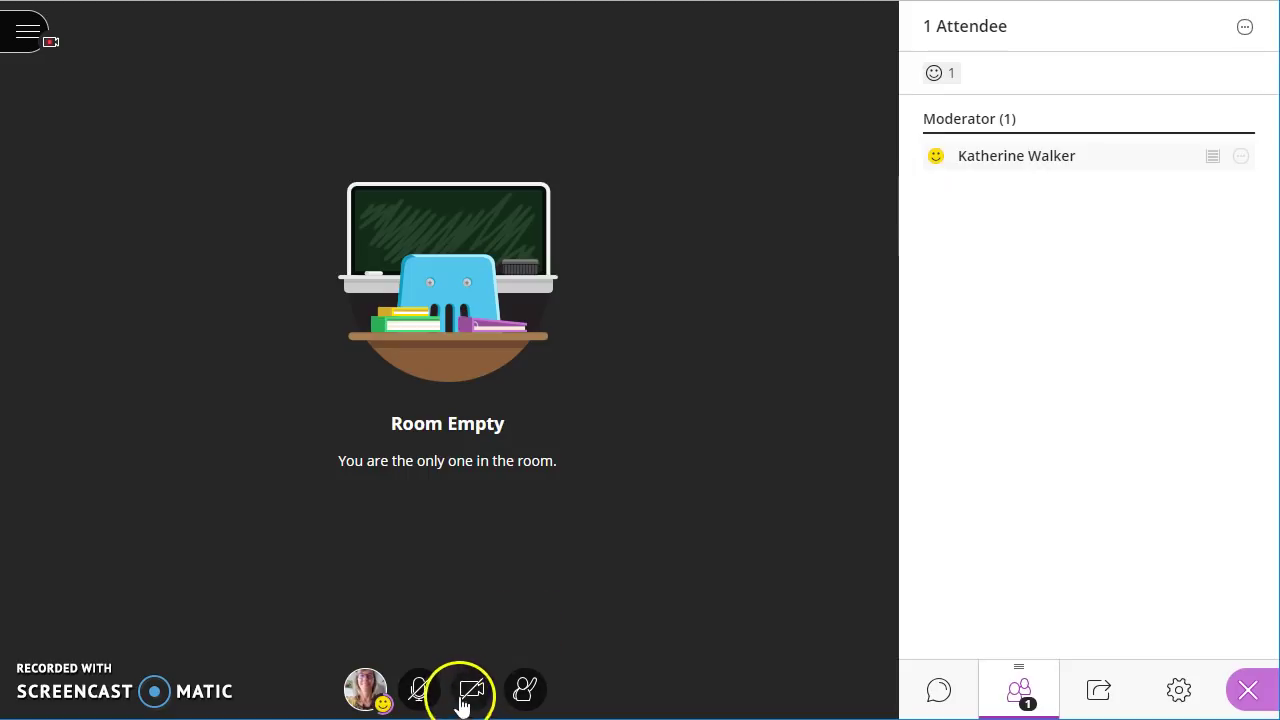
Step: Turn the microphone on and clear the Happy feedback status
left_click(419, 689)
left_click(574, 583)
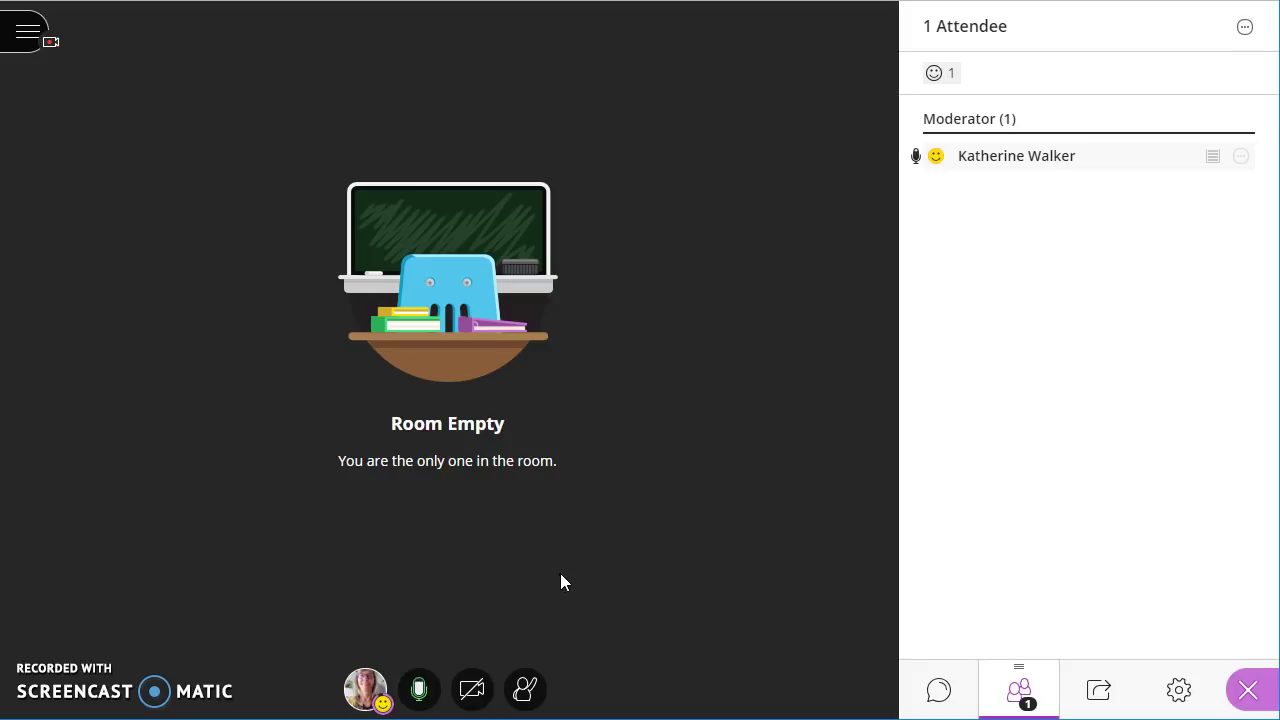
left_click(491, 658)
Step: Preview your camera and start sharing video
left_click(472, 695)
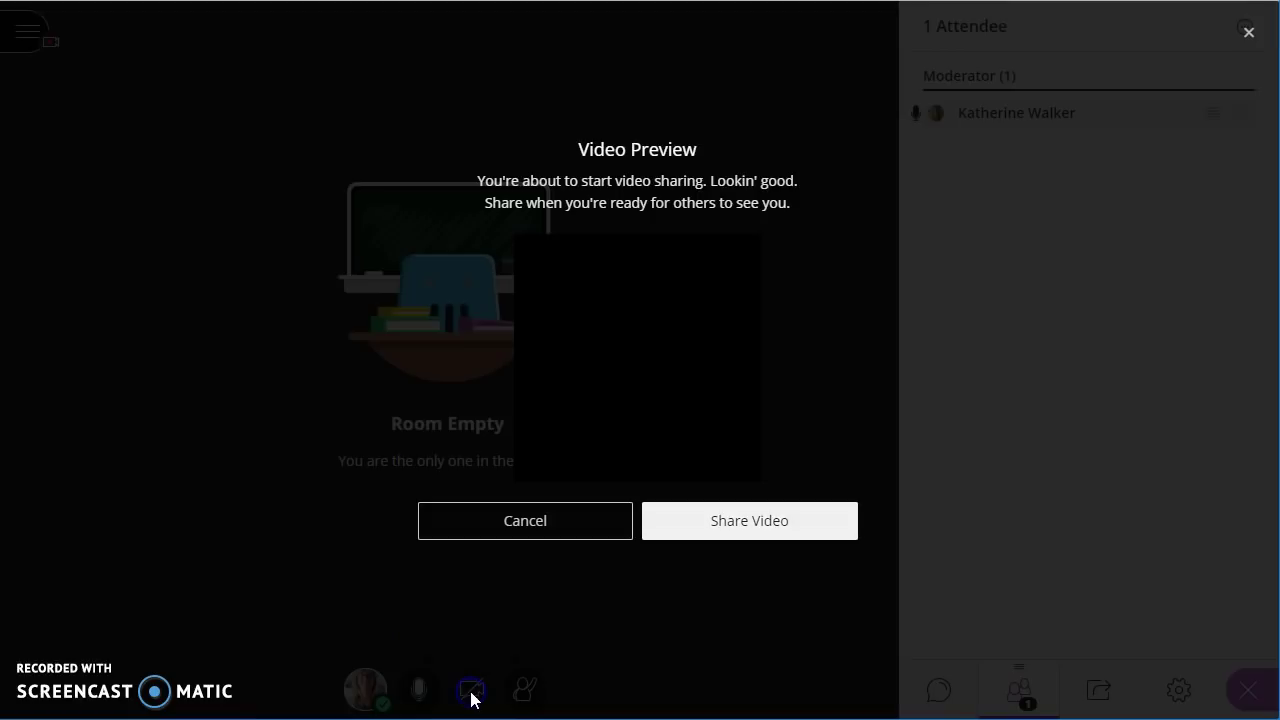
left_click(706, 524)
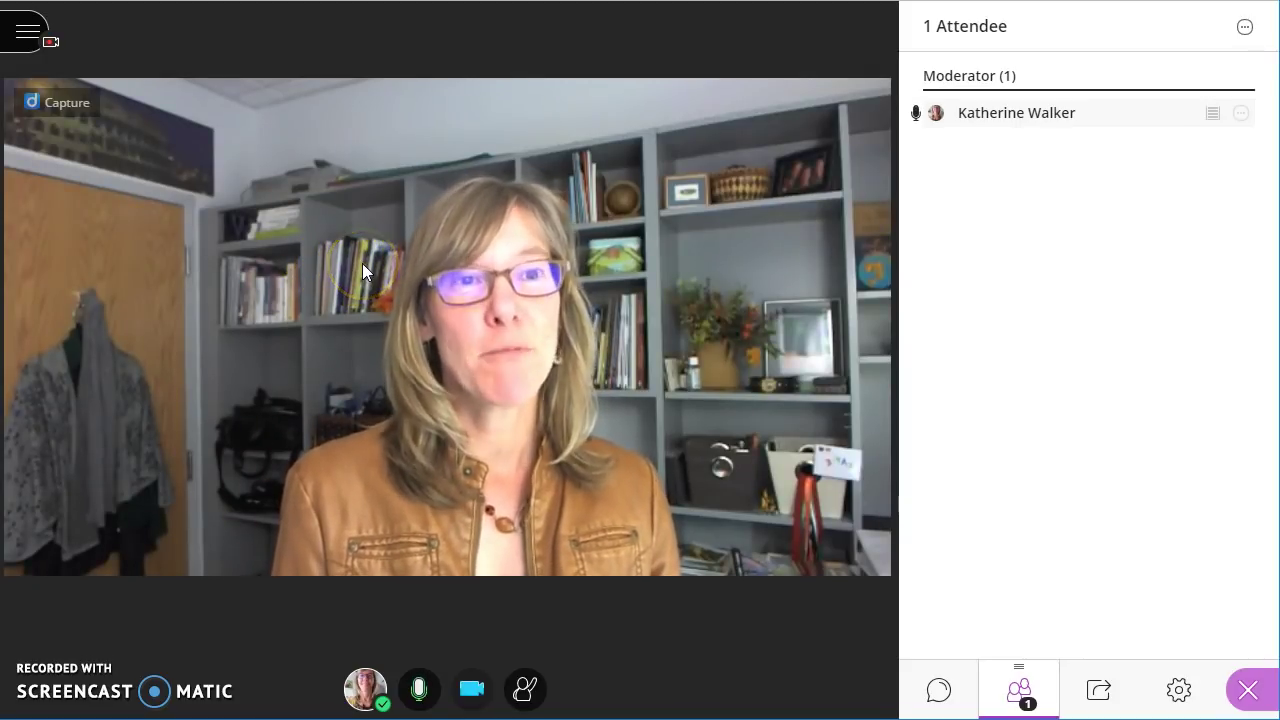
left_click(401, 264)
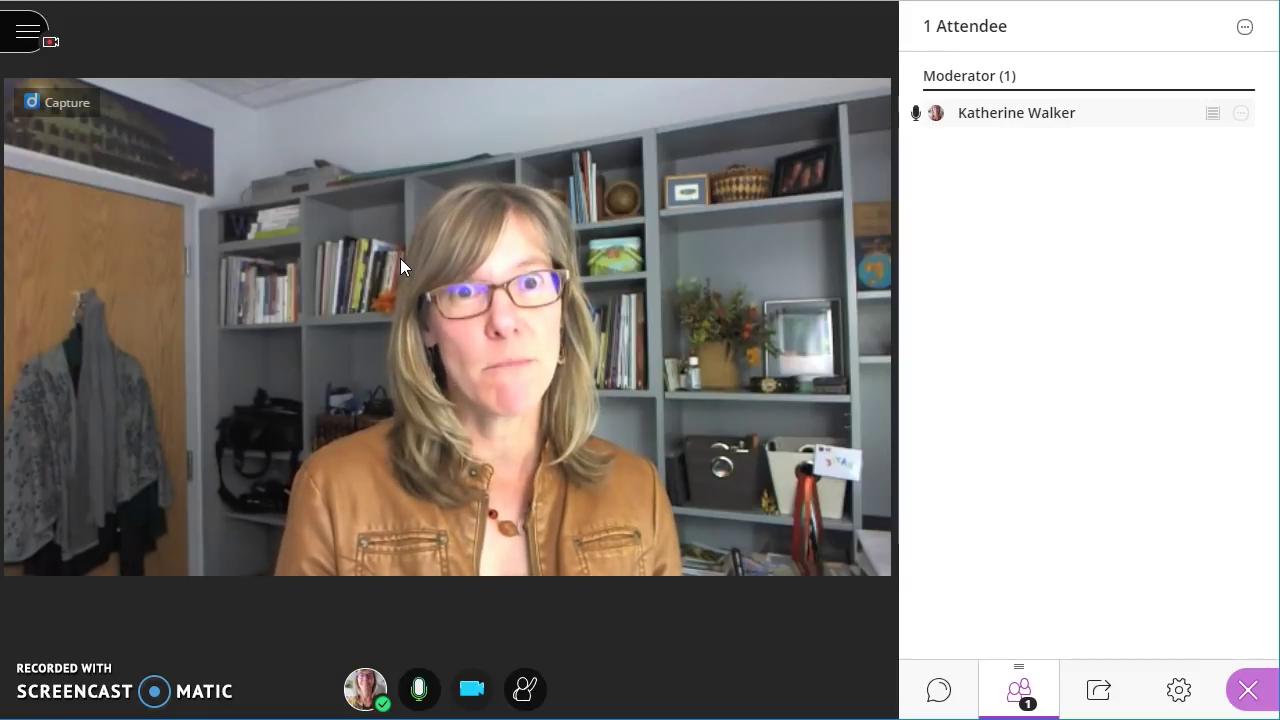
Step: Turn camera and microphone off, raise your hand, and close the Collaborate panel
left_click(471, 689)
left_click(421, 693)
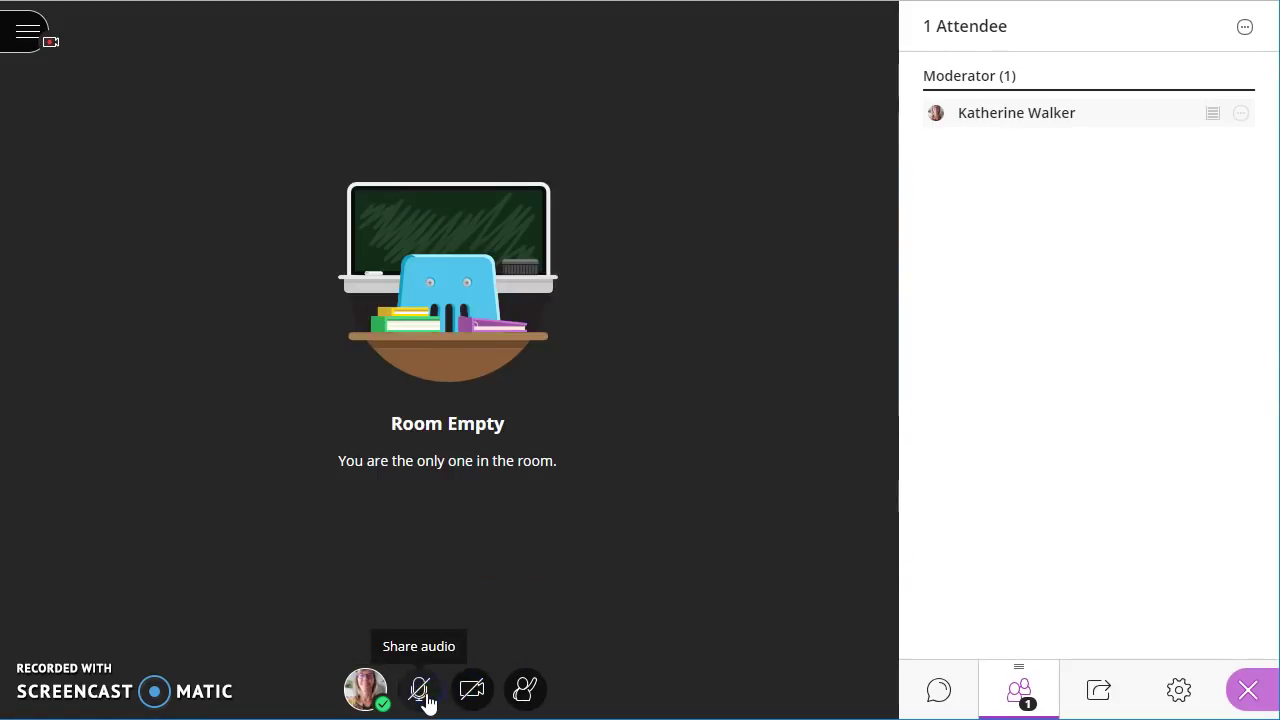
left_click(528, 703)
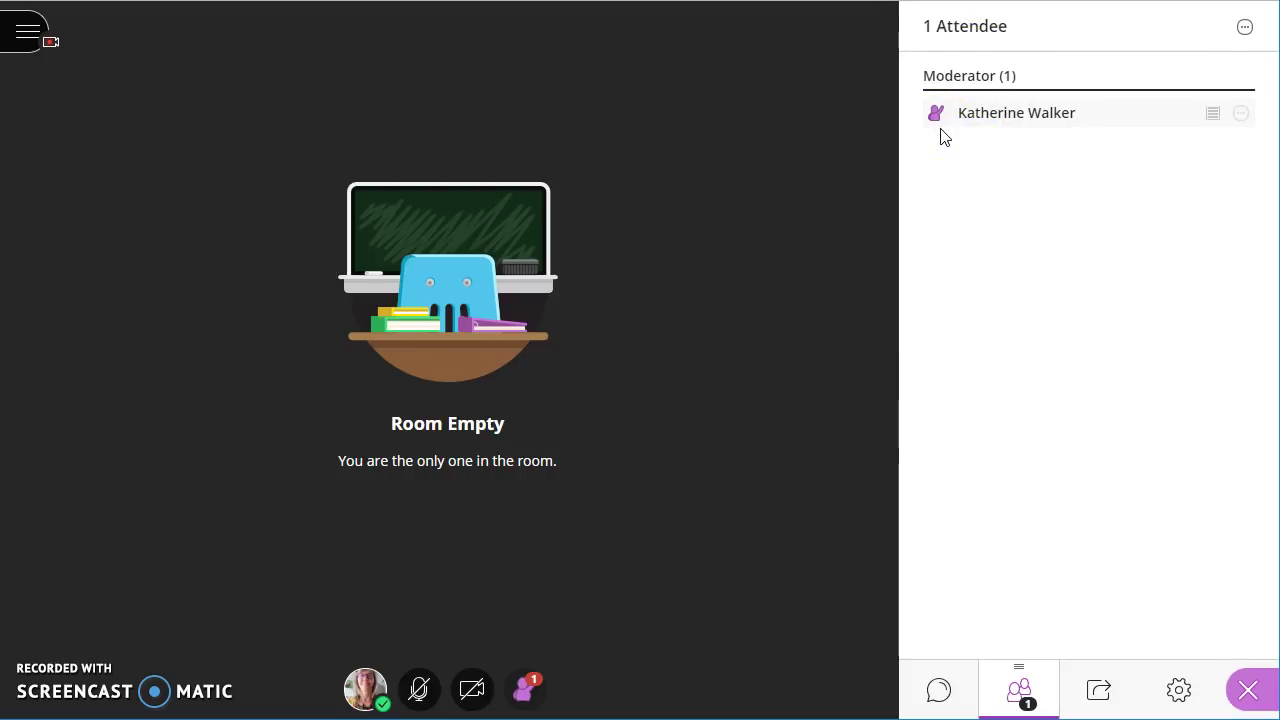
left_click(367, 690)
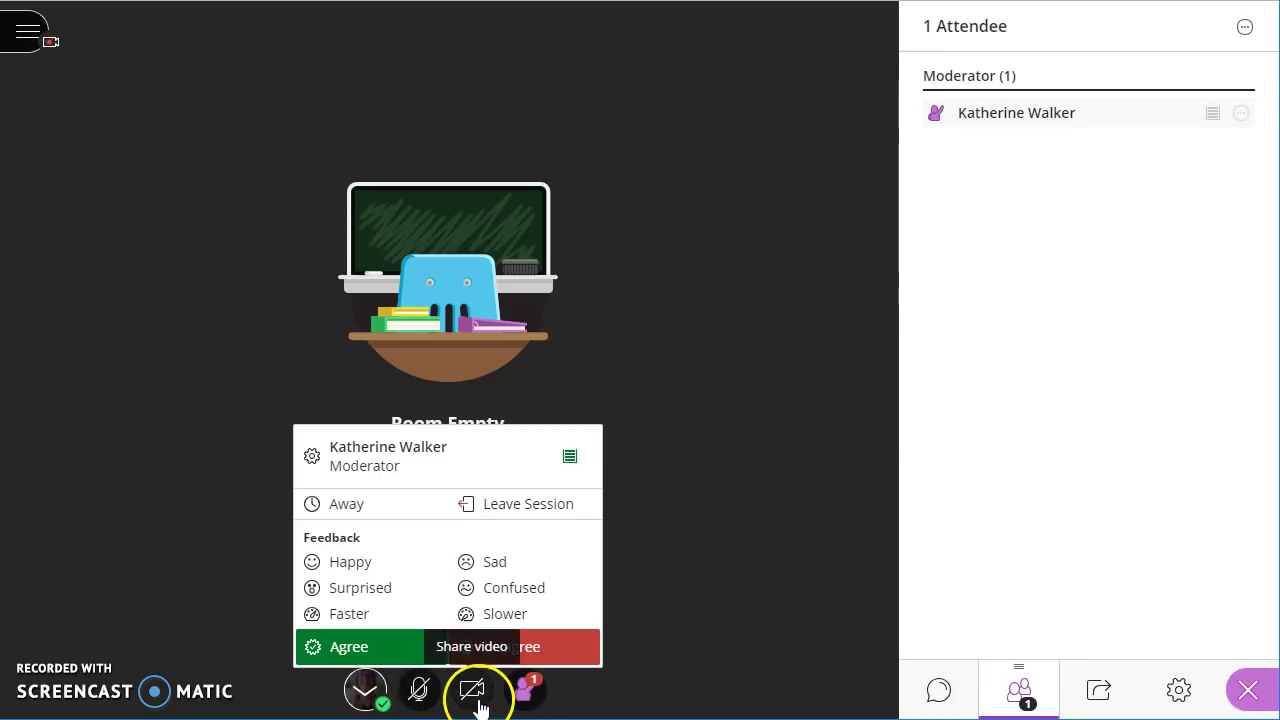
left_click(525, 697)
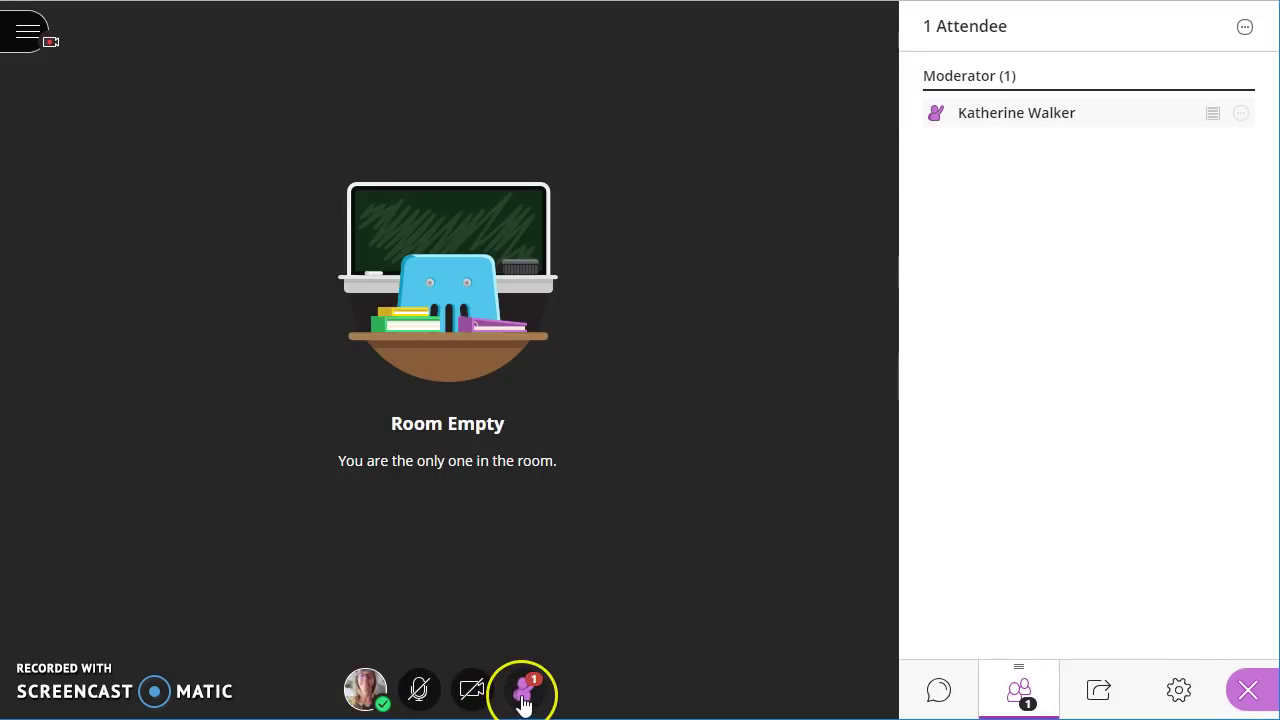
left_click(1247, 690)
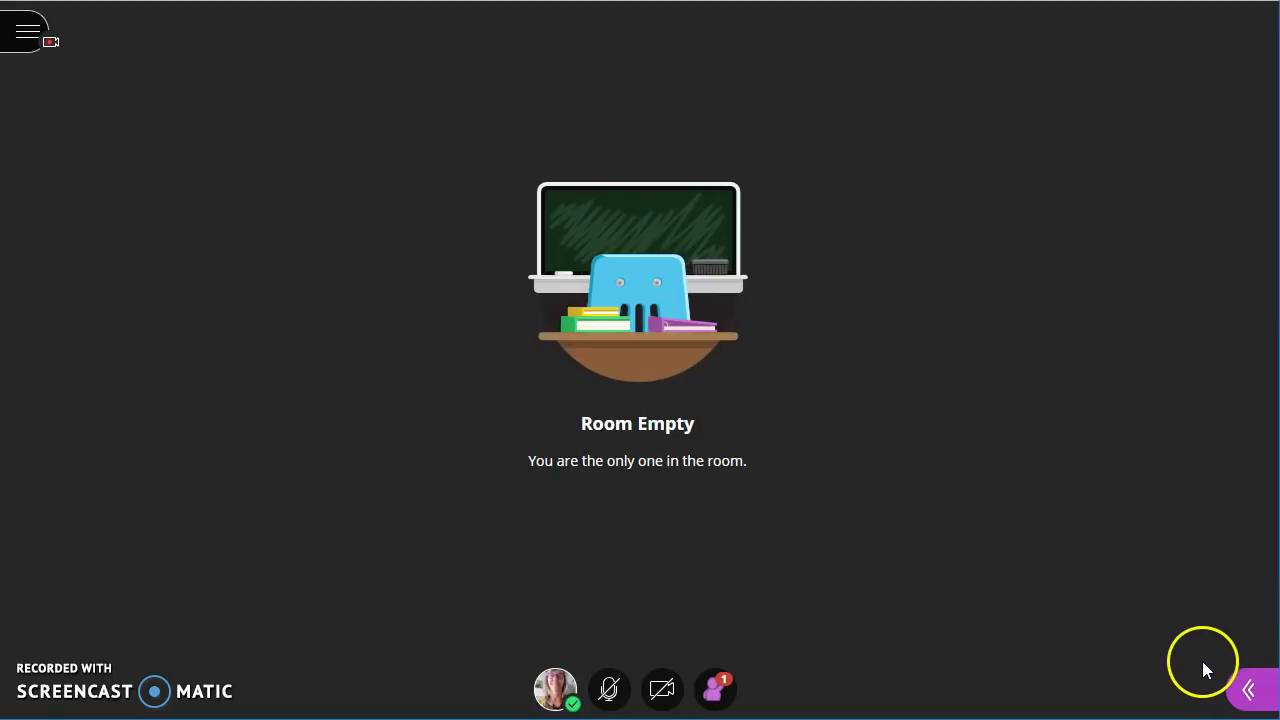
Step: Reopen the Collaborate panel and view its Chat, Attendees and Share Content areas
left_click(1250, 695)
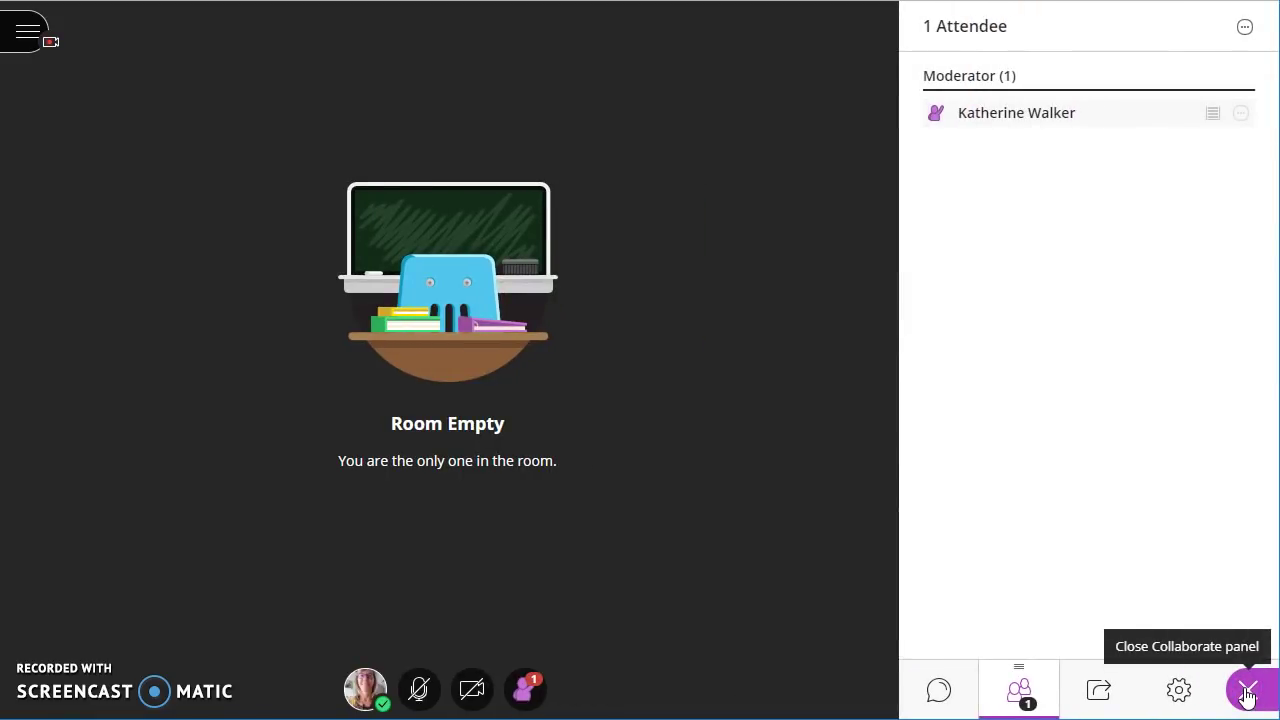
left_click(955, 700)
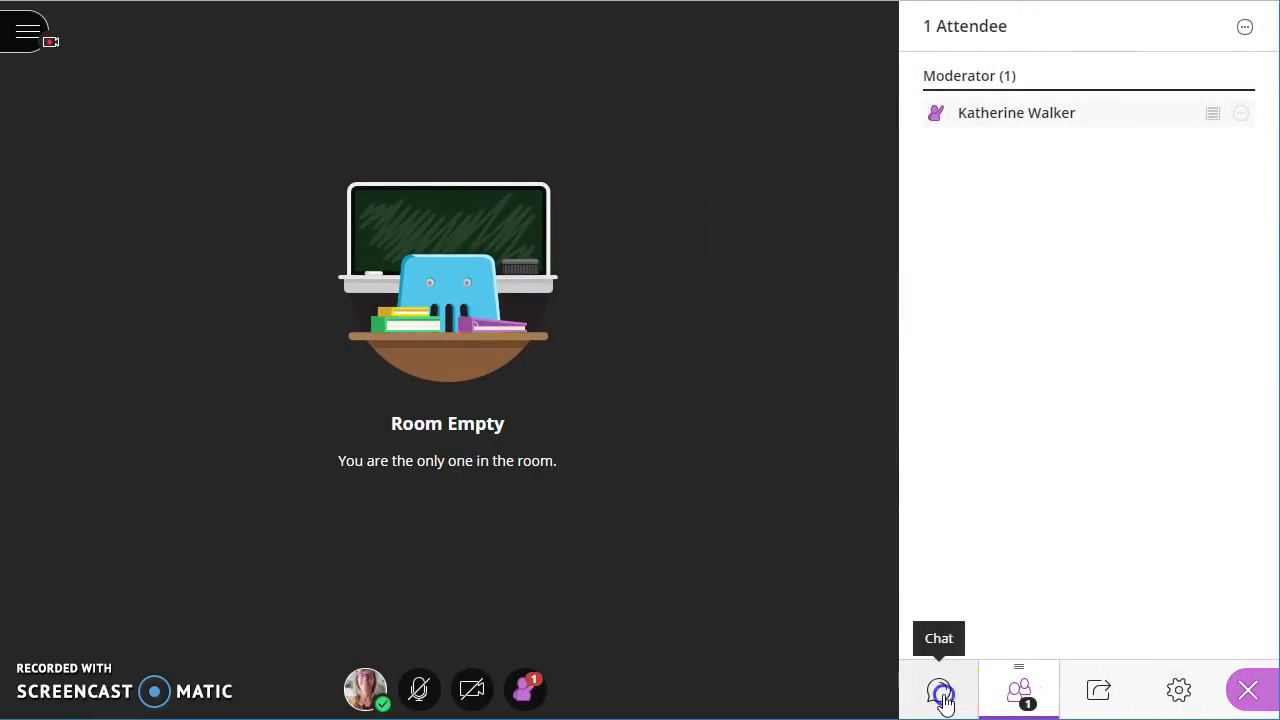
left_click(1019, 692)
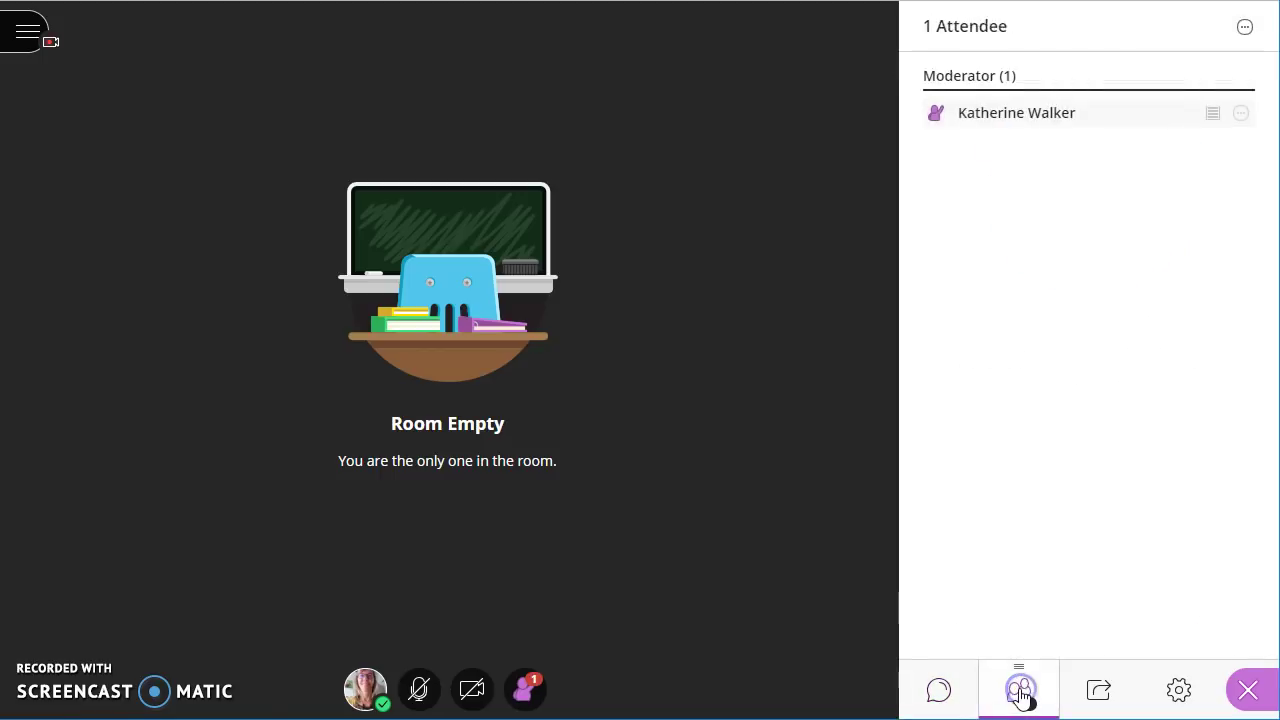
left_click(1092, 692)
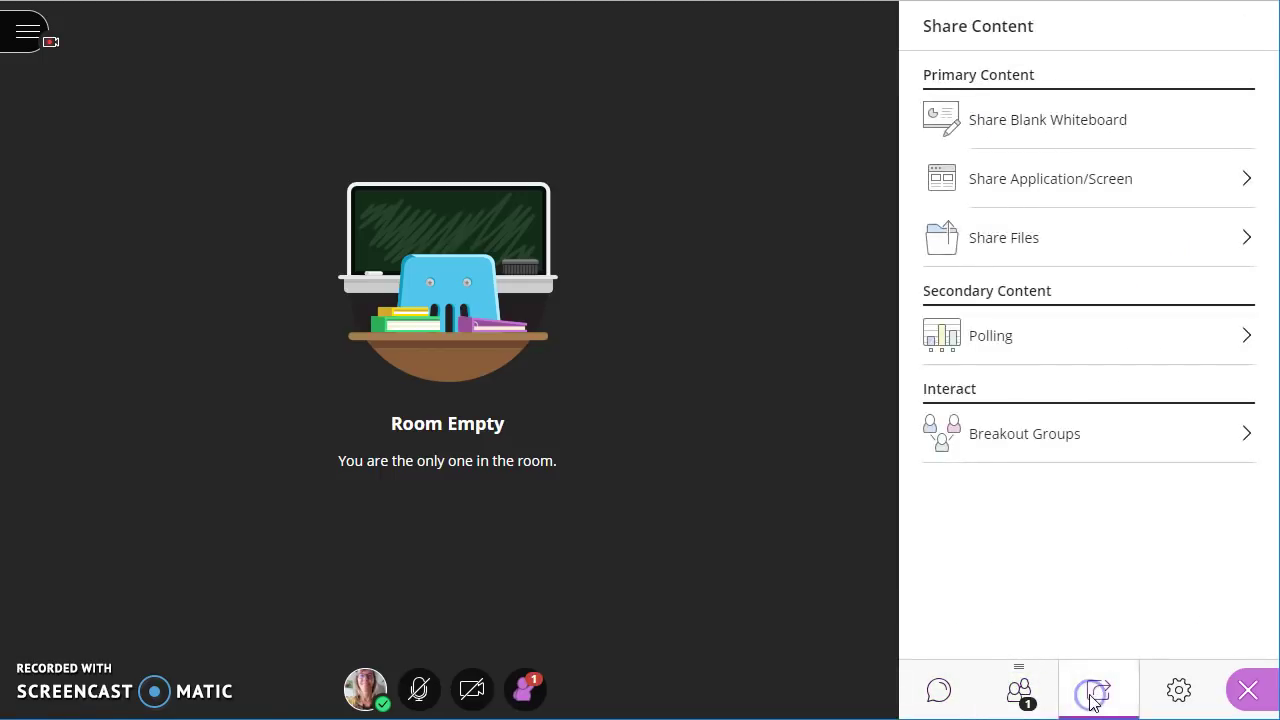
Step: In My Settings, check Notification Settings, then expand Session Settings to see participant permissions
left_click(1180, 692)
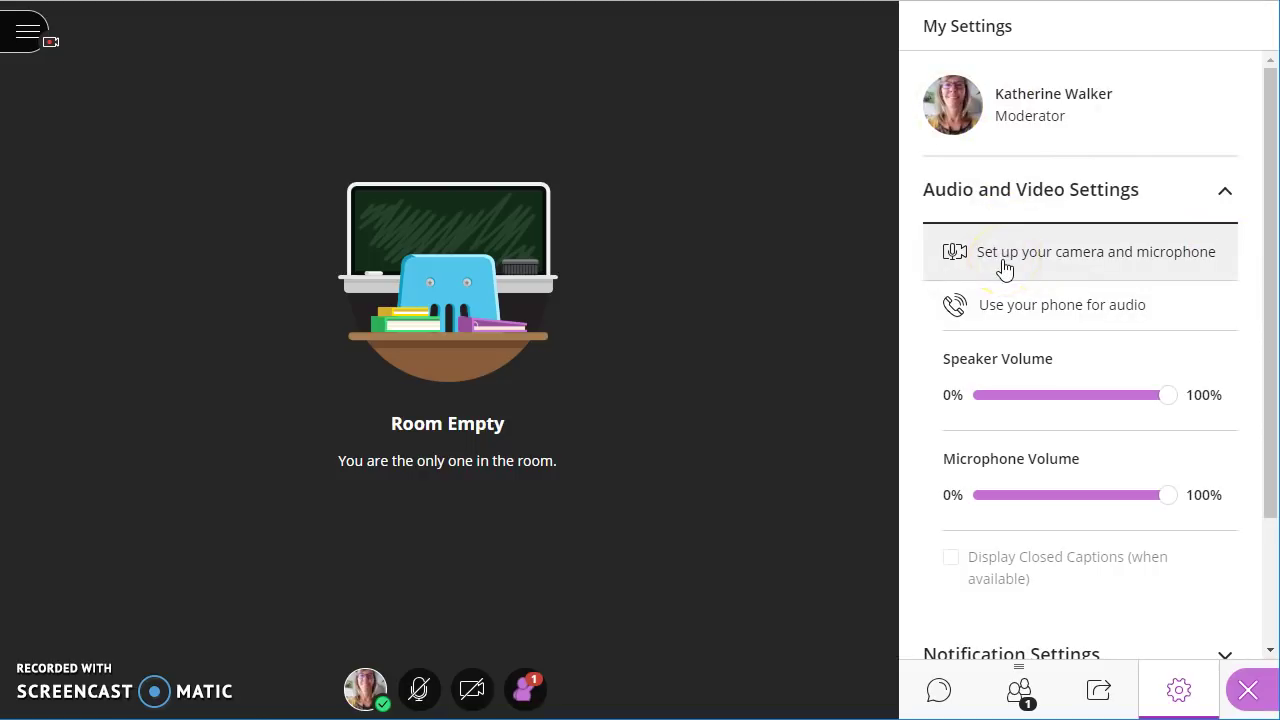
left_click_drag(1266, 171, 1173, 408)
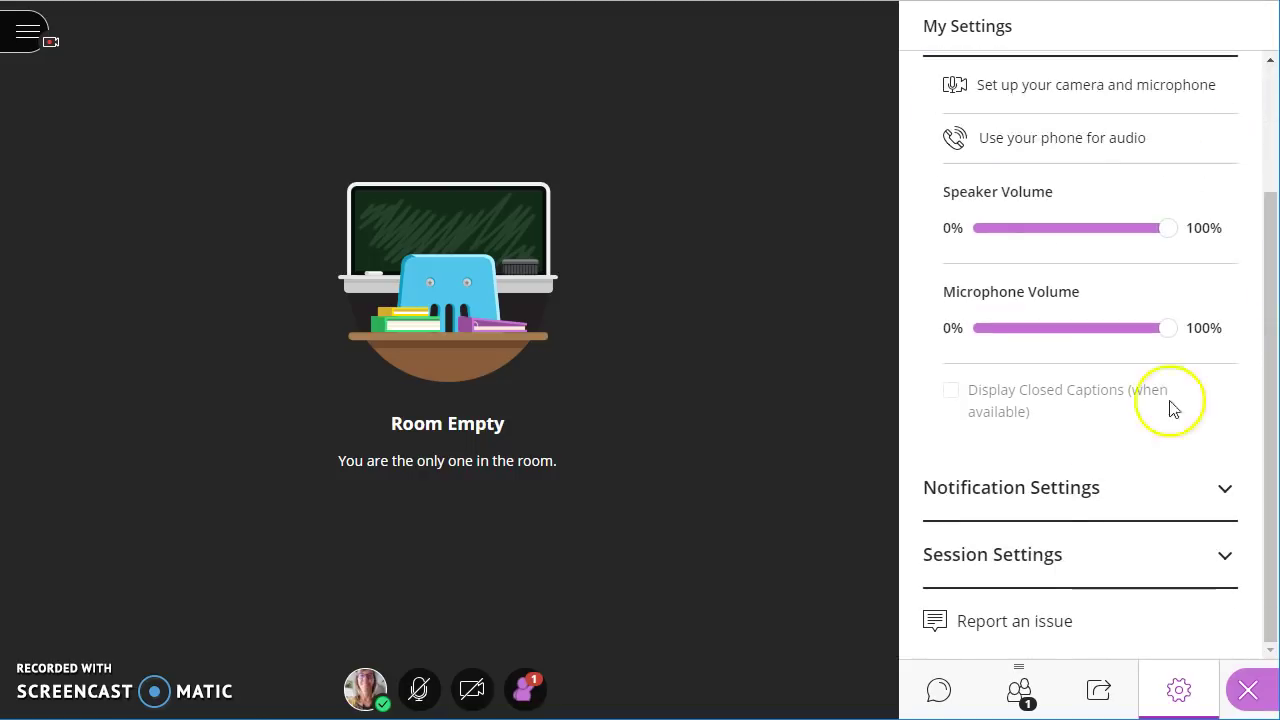
left_click(1032, 487)
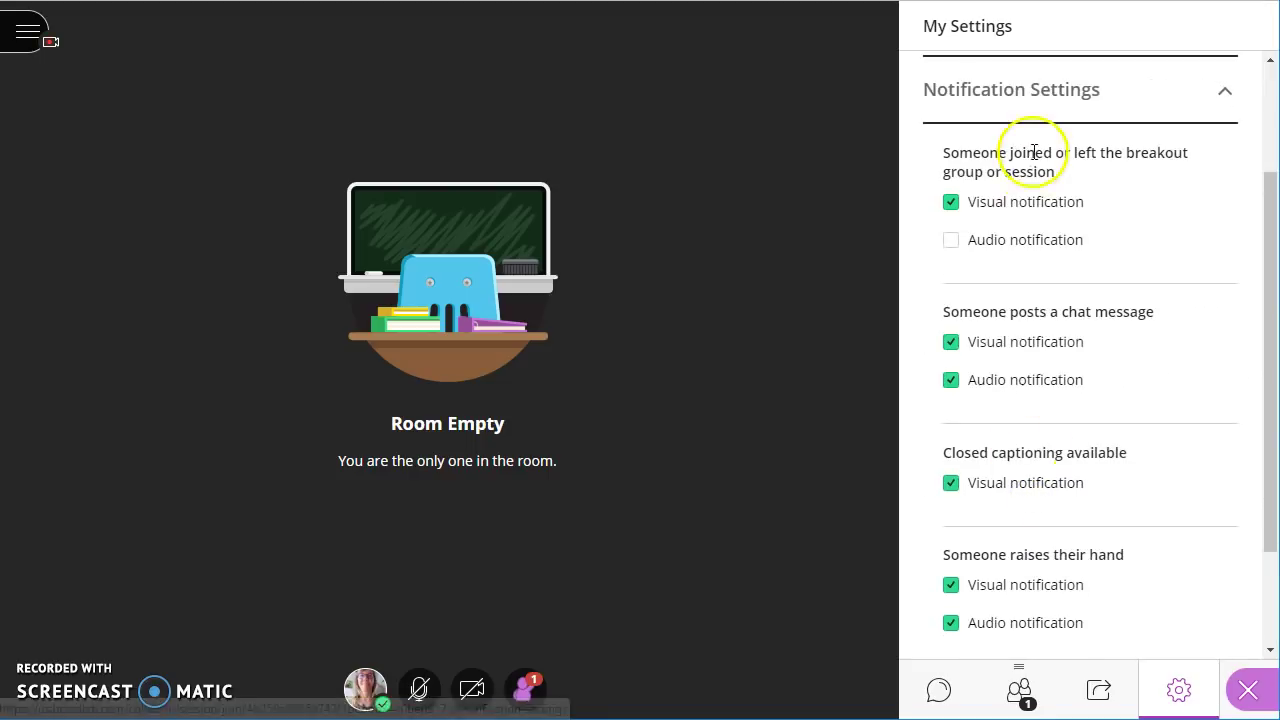
left_click(1029, 98)
left_click(972, 336)
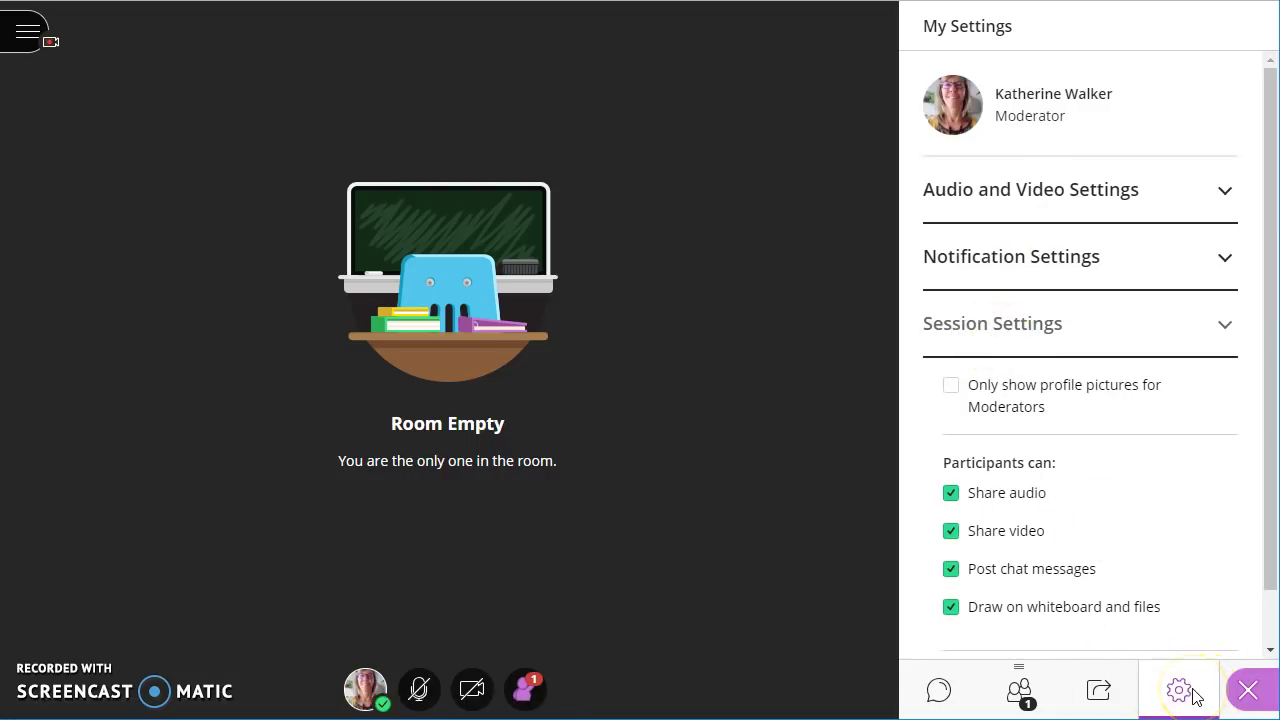
Step: Detach the attendee list into a floating panel
left_click(1022, 694)
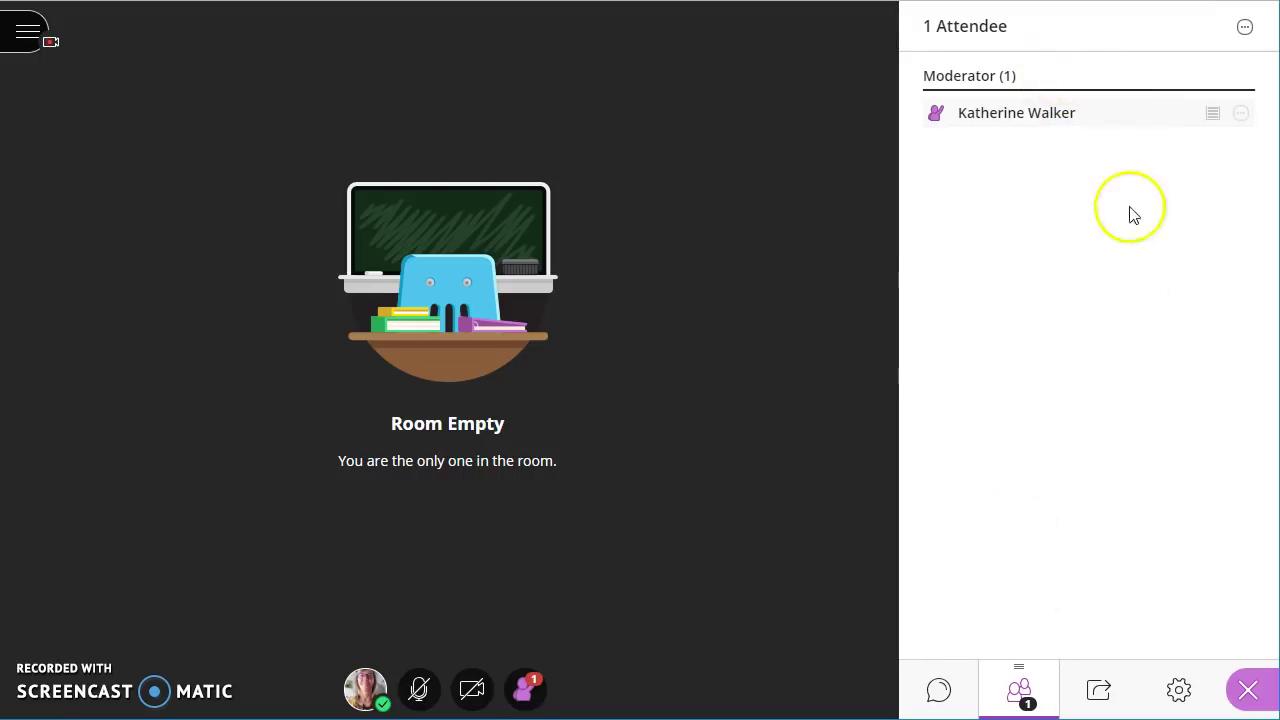
left_click(1245, 30)
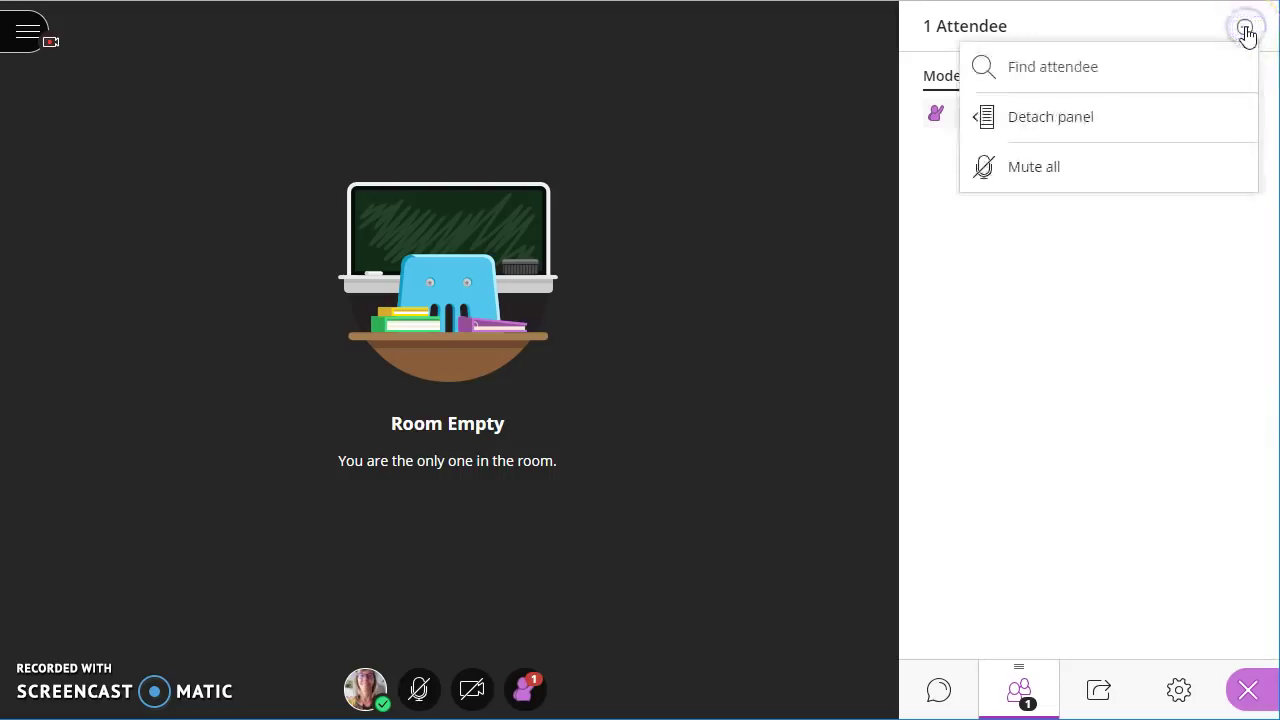
left_click(1014, 127)
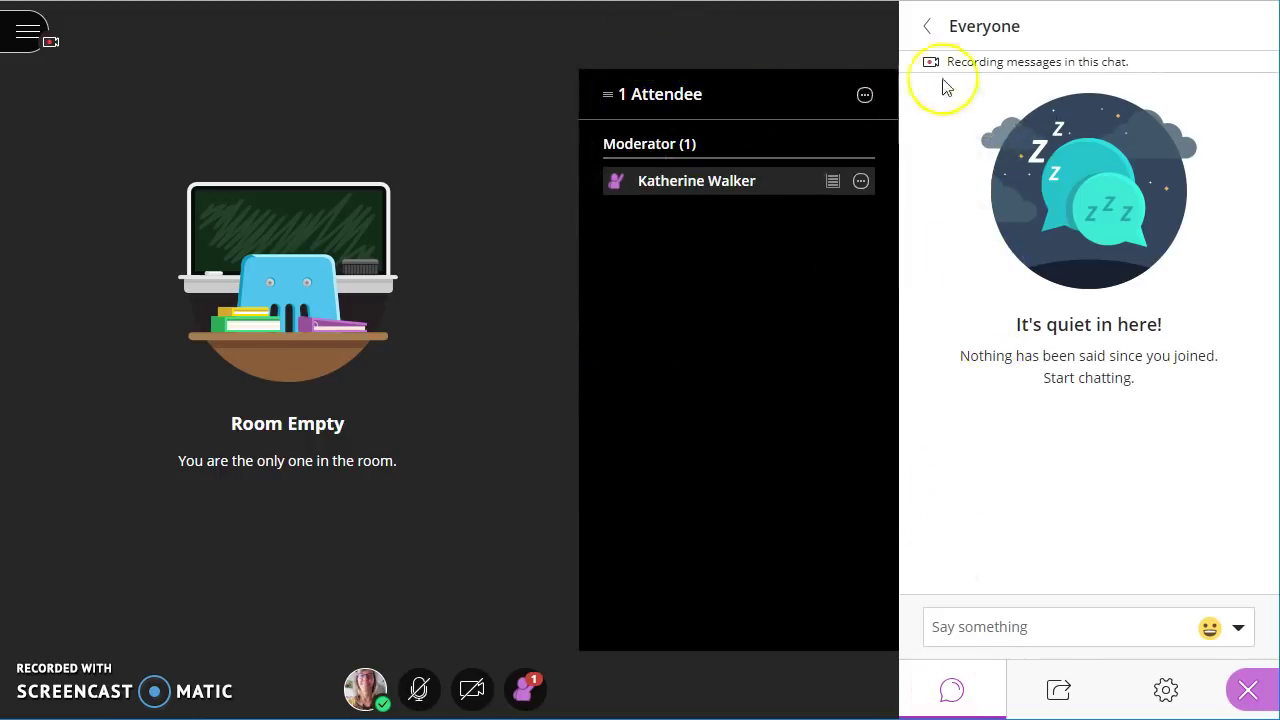
Step: Post 'chat works' and a heart emoji to the Everyone chat
left_click(1007, 635)
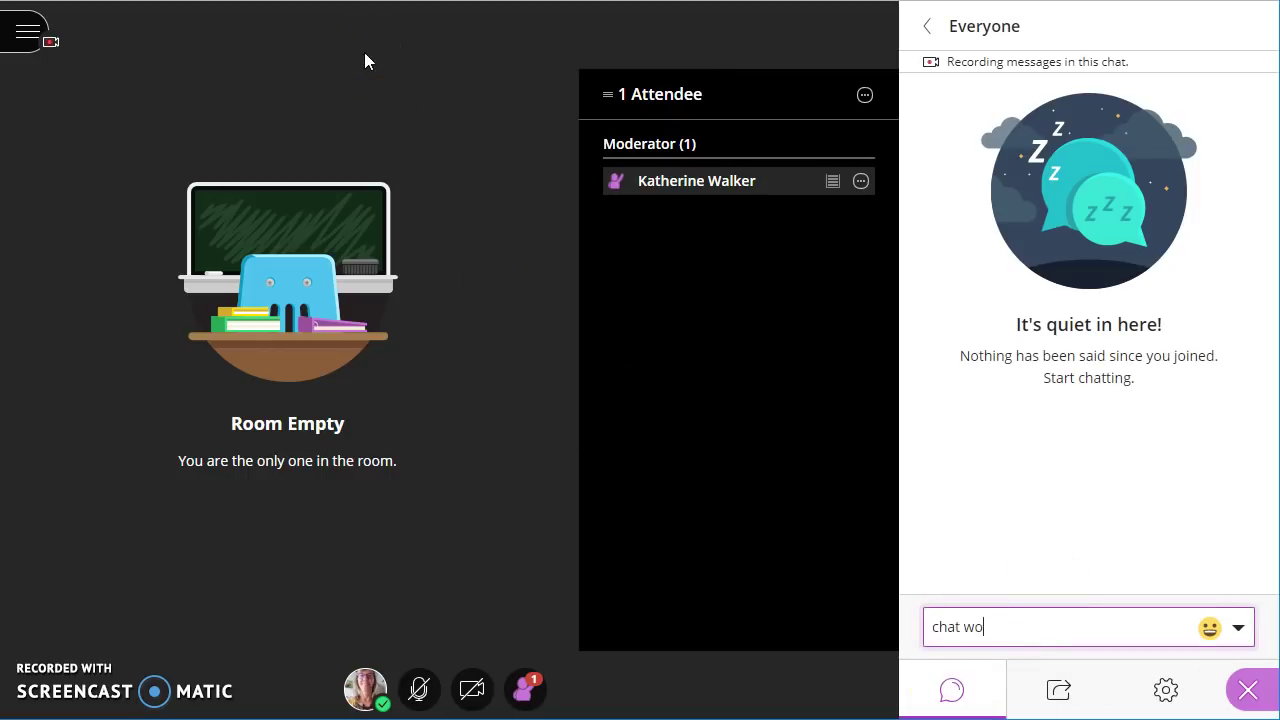
key("Return")
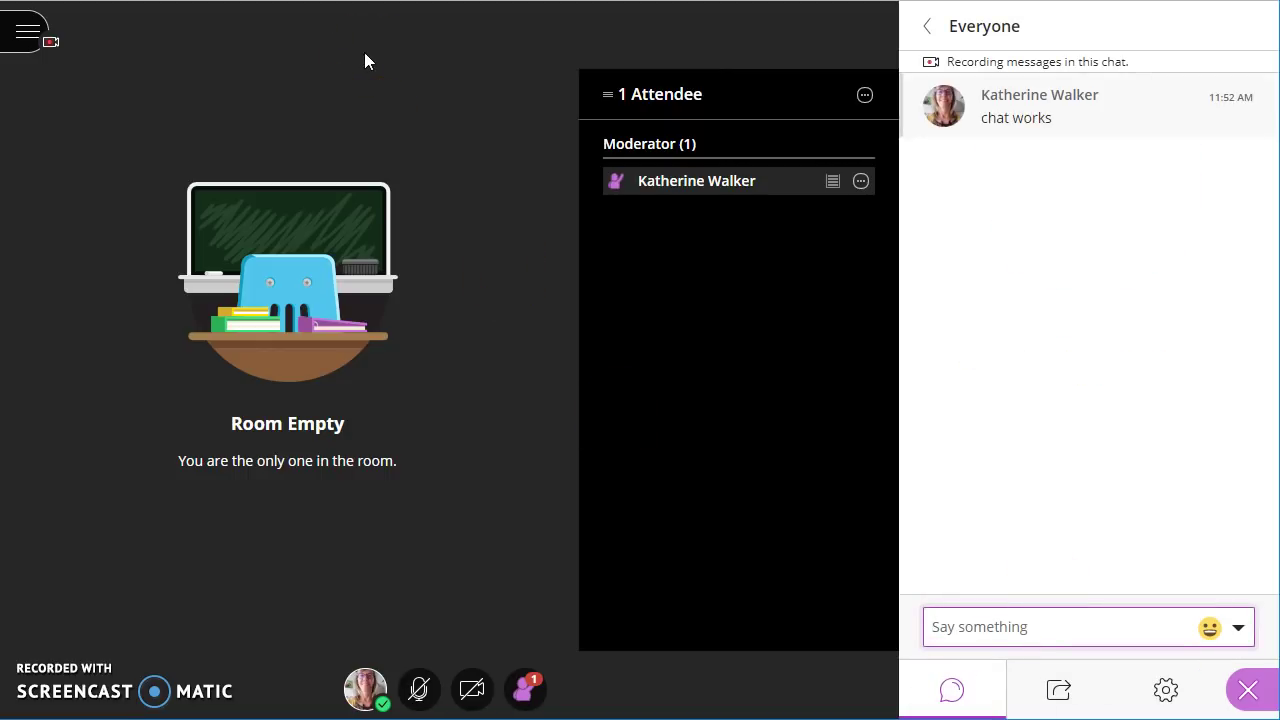
left_click(1222, 636)
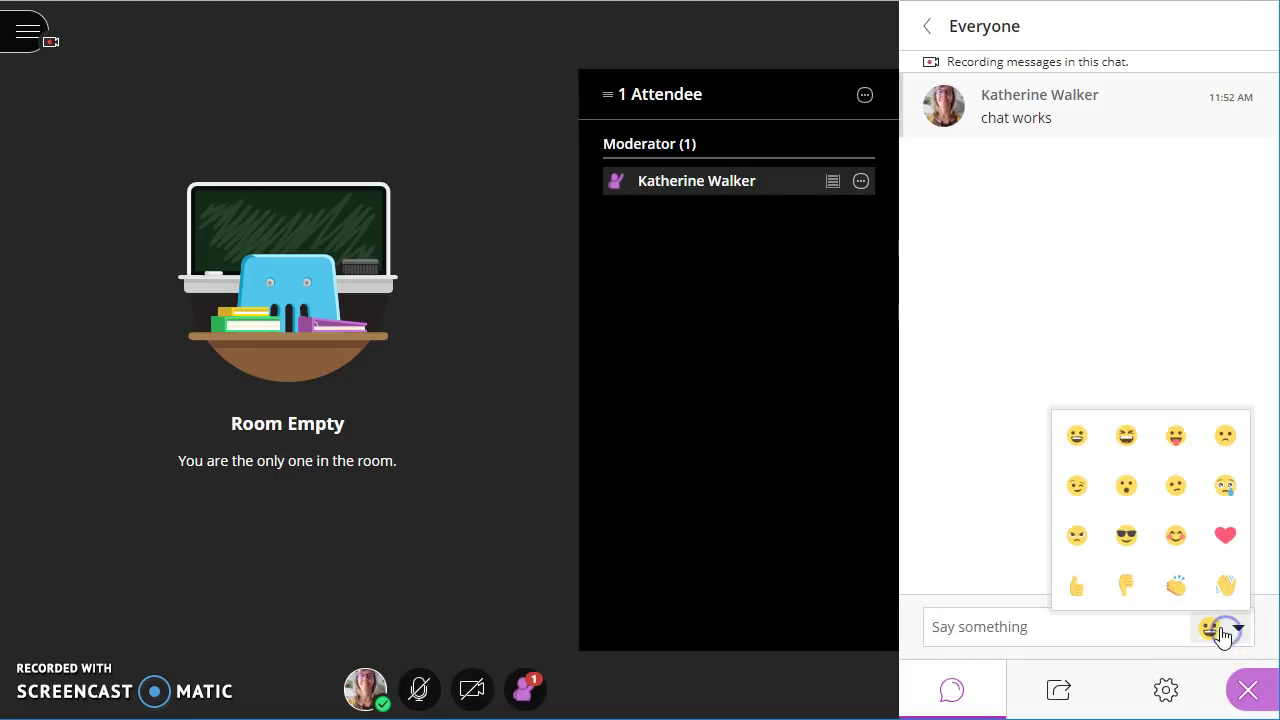
left_click(1223, 534)
key("Return")
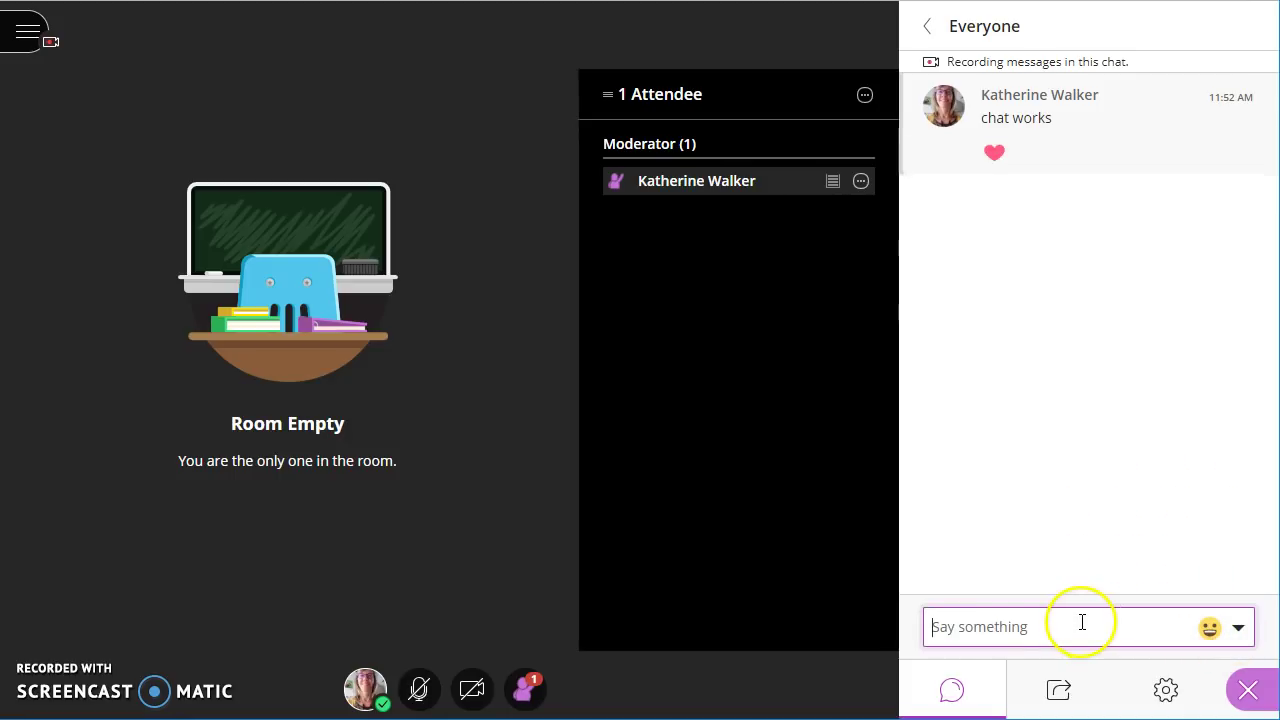
left_click(927, 27)
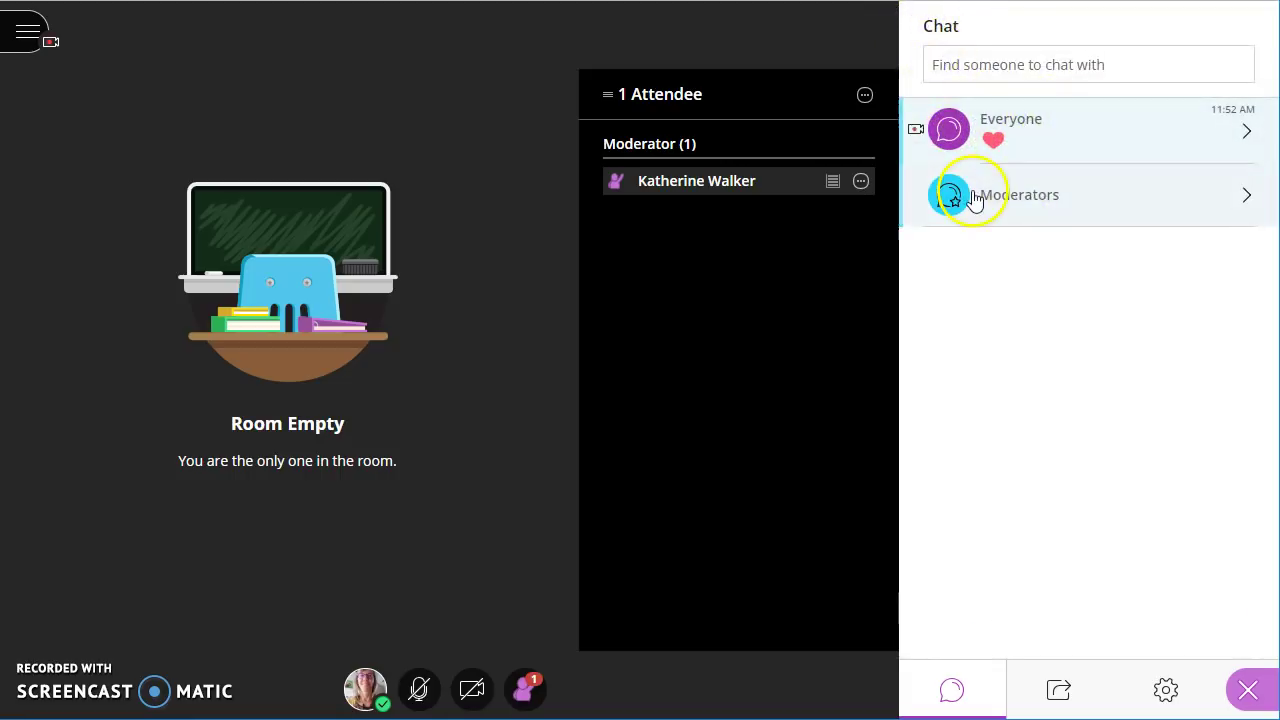
left_click(1064, 134)
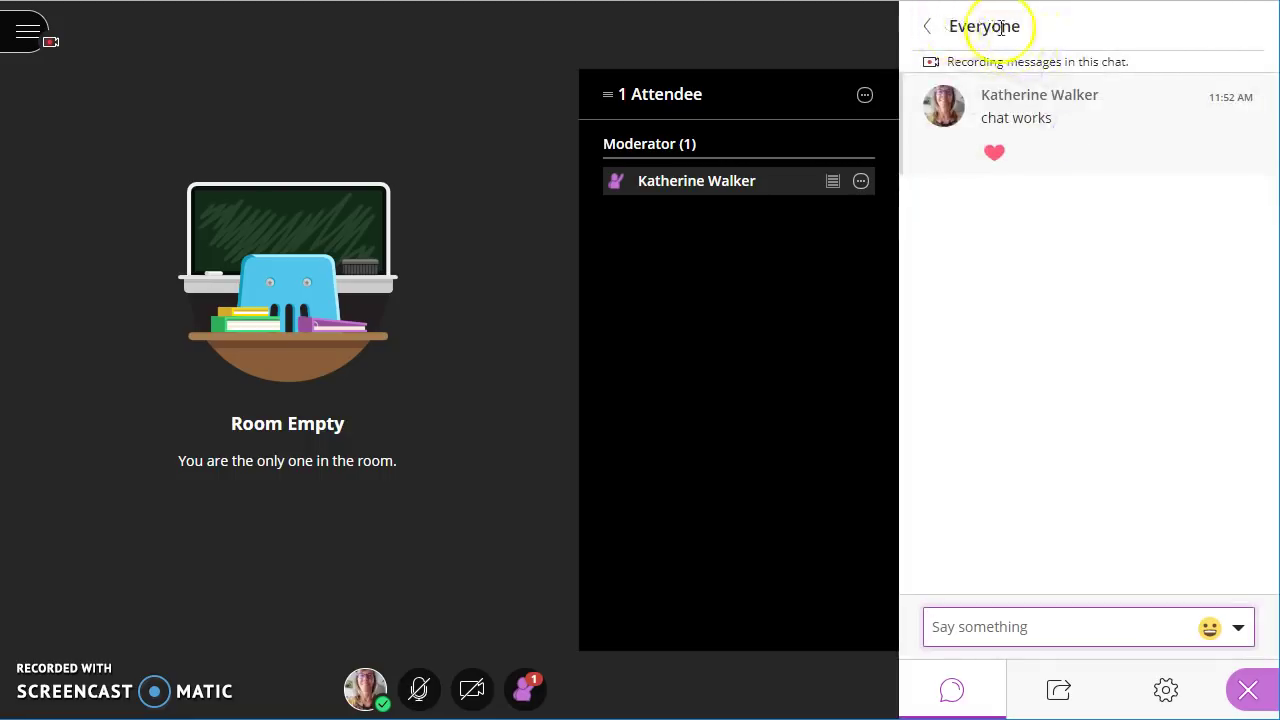
Step: Share a blank whiteboard and merge the attendee list back into the side panel
left_click(1060, 692)
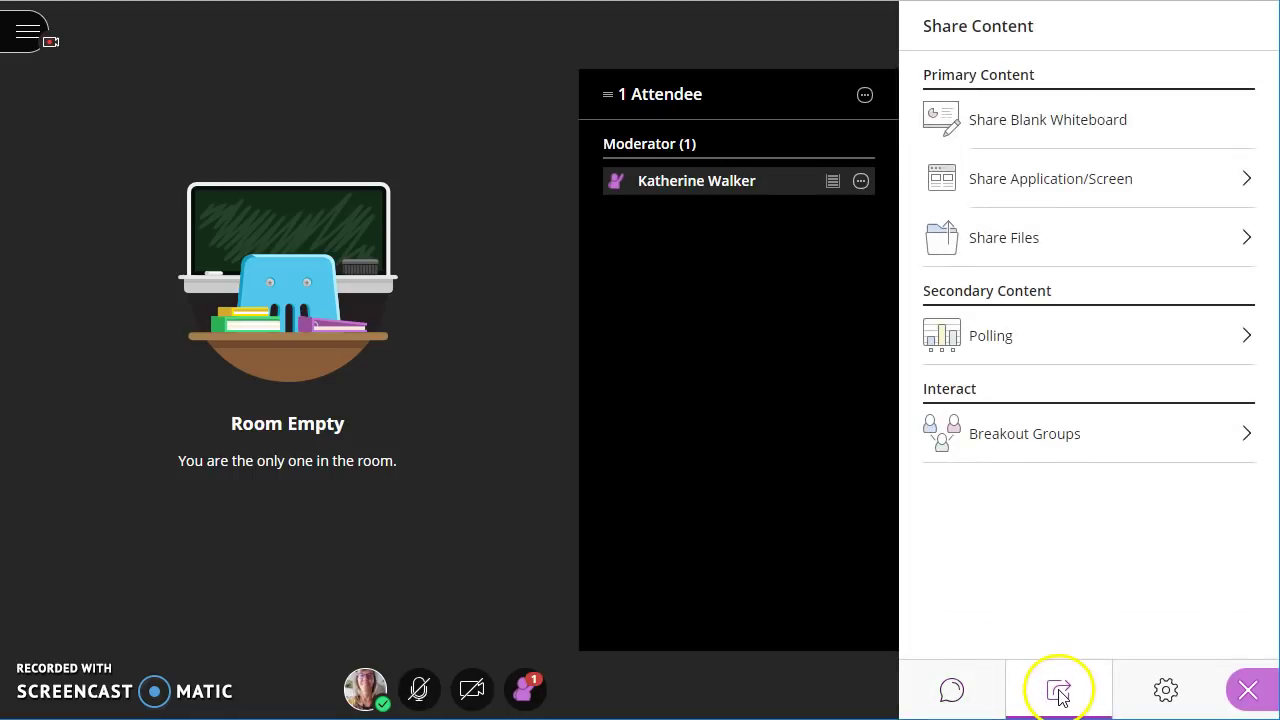
left_click(1096, 126)
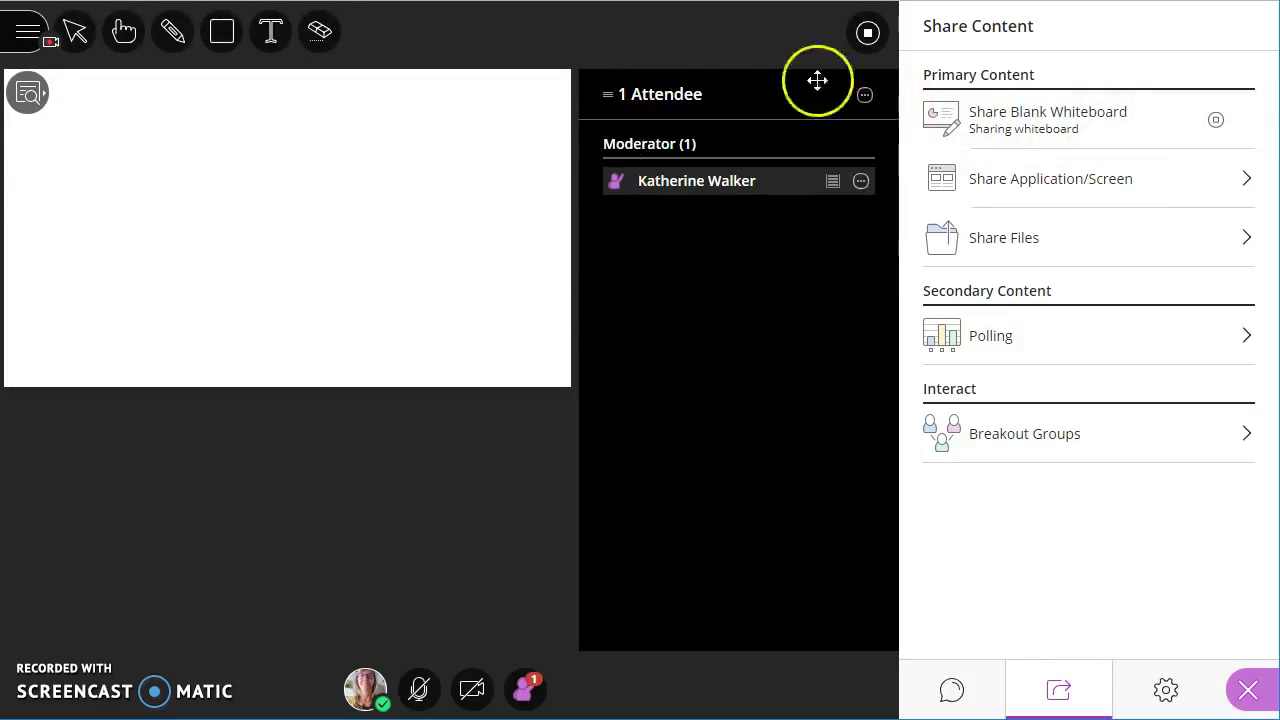
left_click(866, 96)
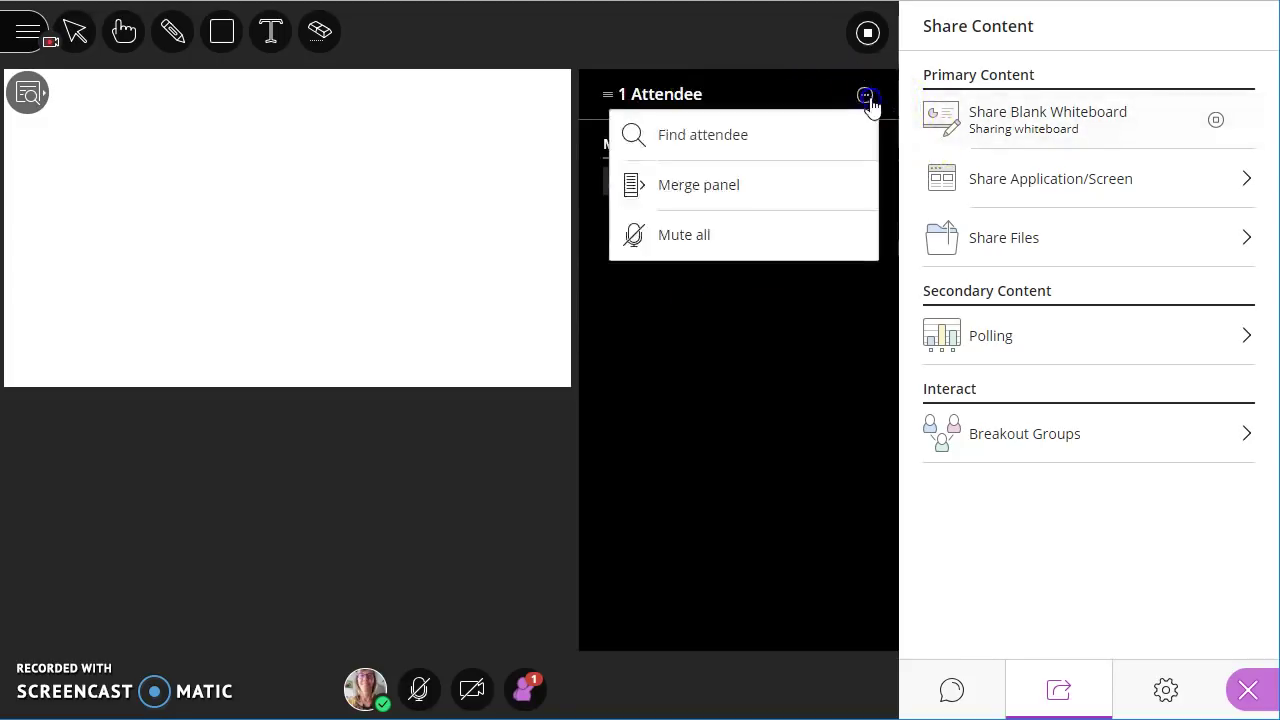
left_click(707, 199)
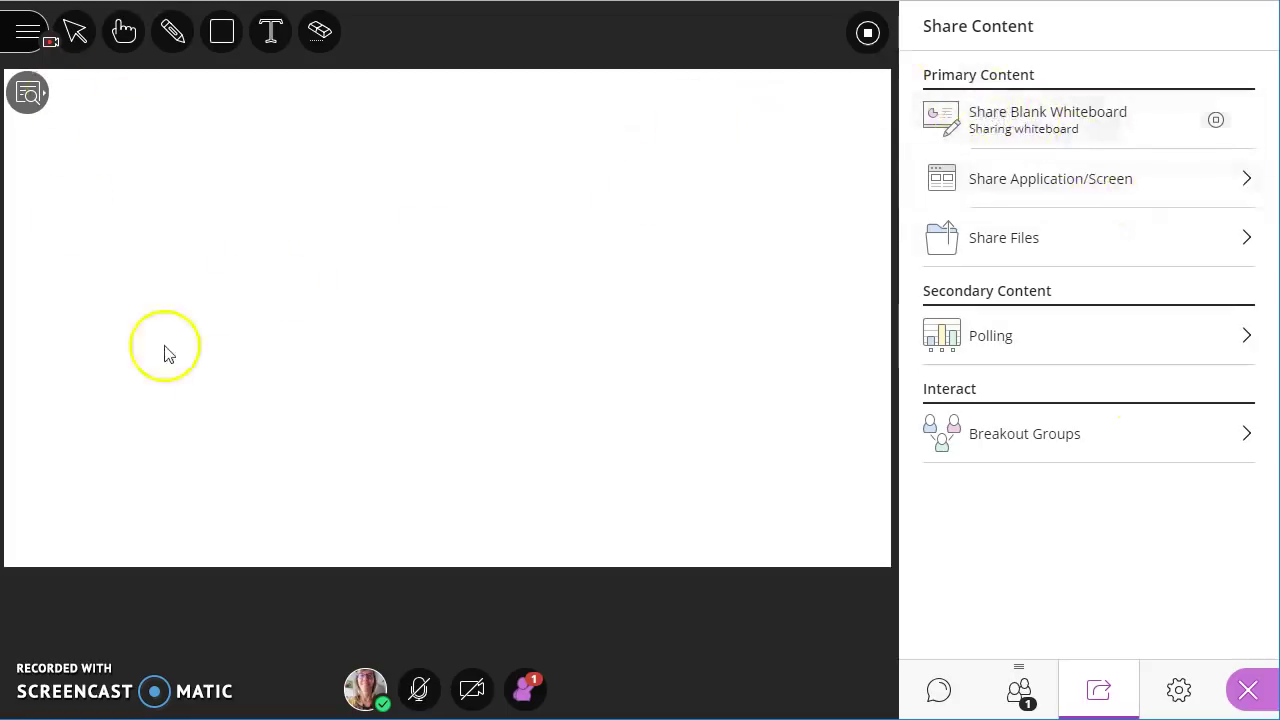
Step: Add the text 'easy to use typing stuff here', then move and enlarge it
left_click(274, 33)
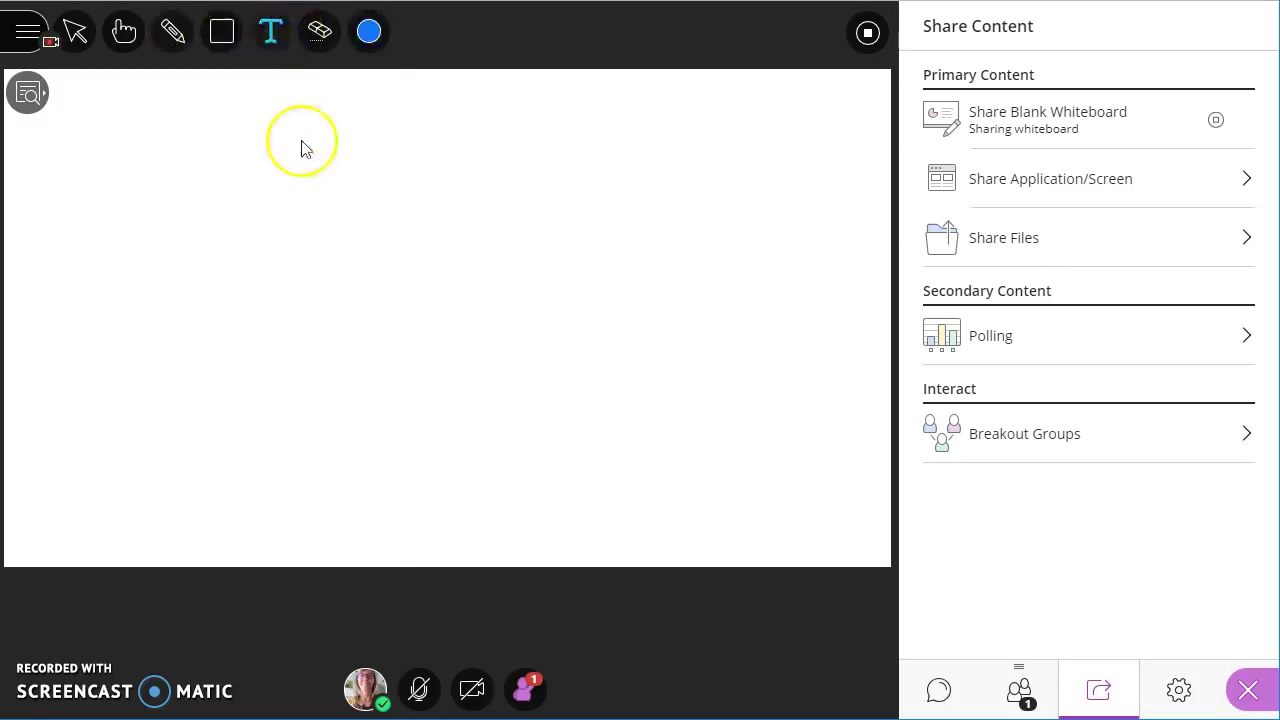
left_click(304, 174)
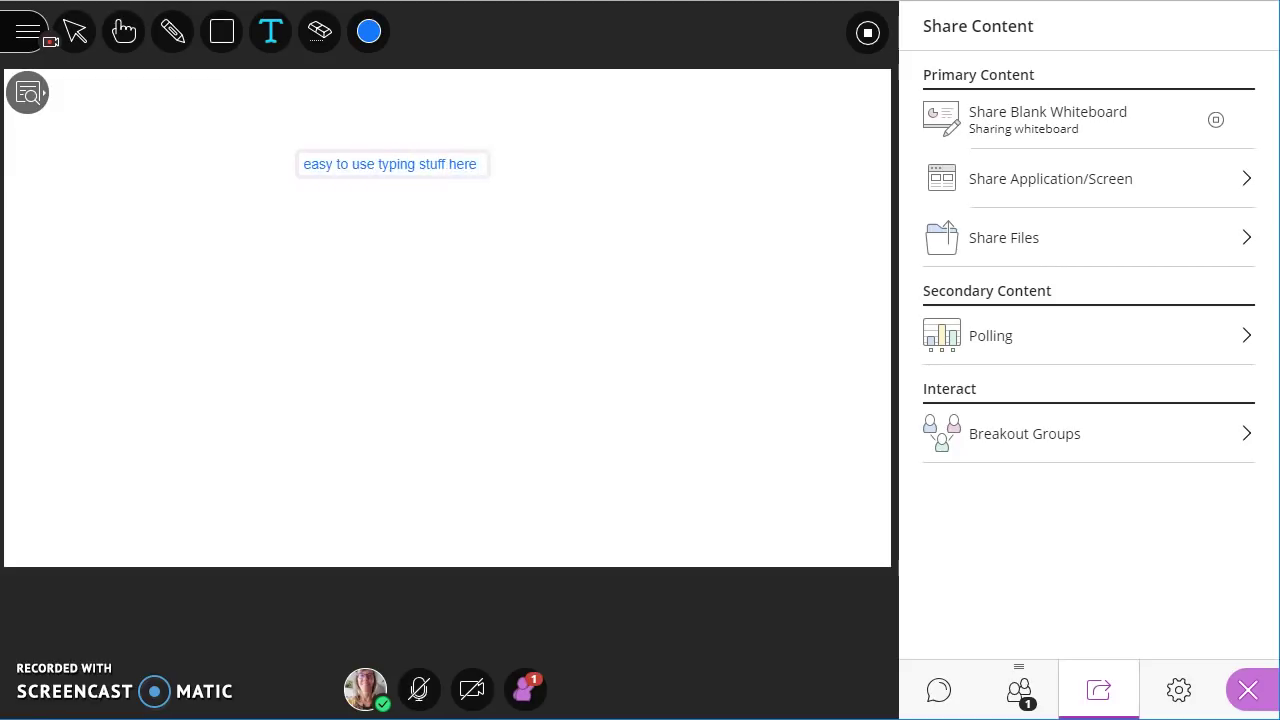
left_click(76, 32)
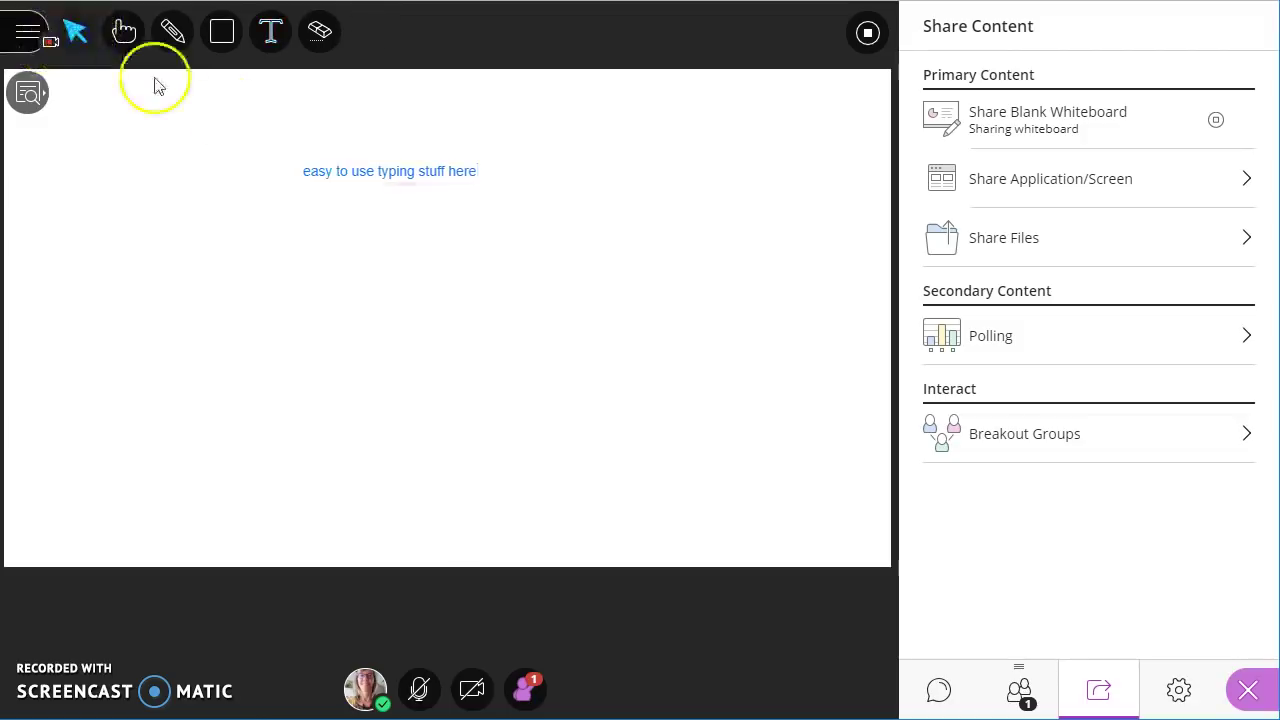
left_click_drag(388, 173, 267, 241)
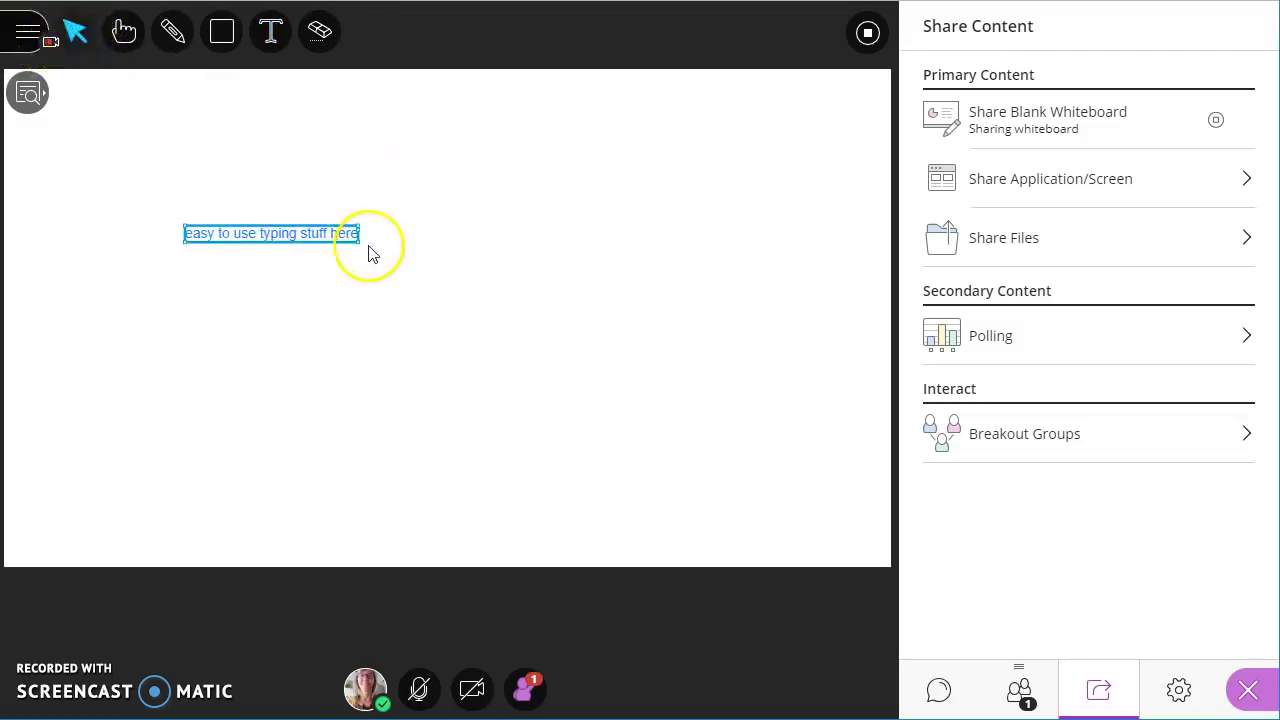
left_click_drag(358, 248, 429, 291)
left_click(363, 150)
Step: Circle the text with a yellow freehand pencil loop
left_click(172, 32)
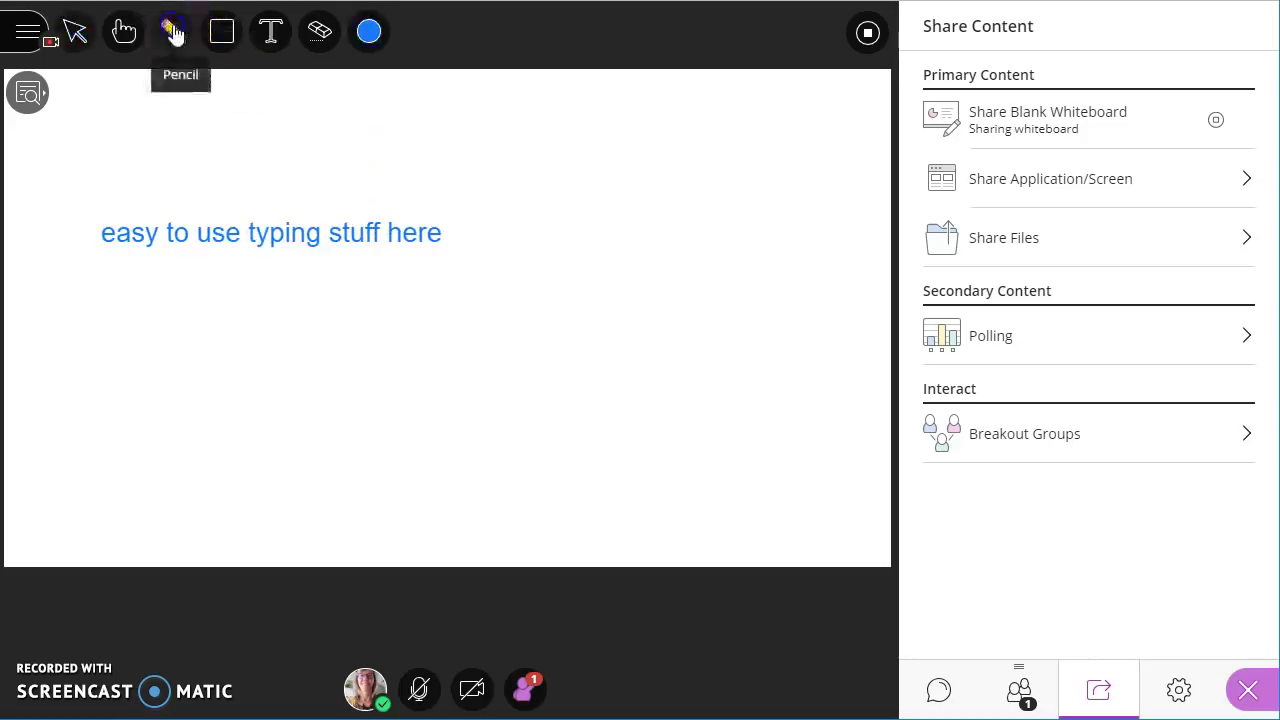
left_click(369, 34)
left_click(434, 106)
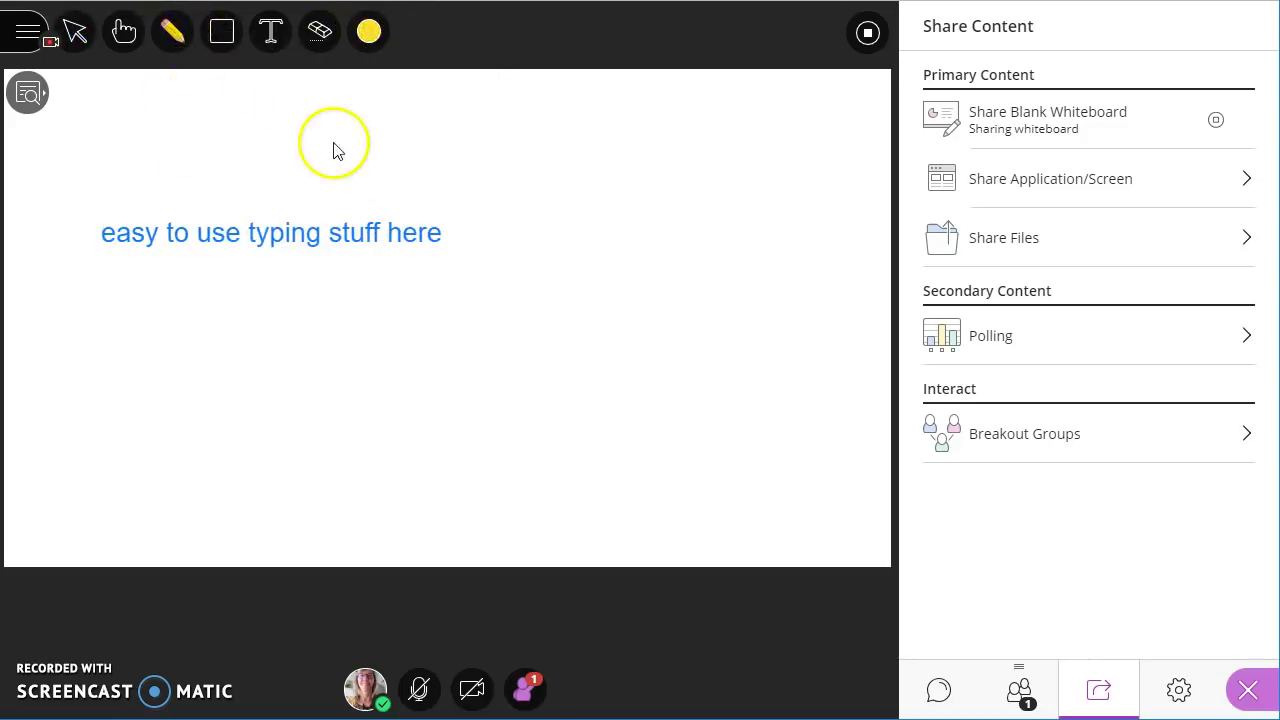
mouse_move(275, 160)
left_mouse_down()
mouse_move(103, 191)
mouse_move(221, 222)
left_mouse_up()
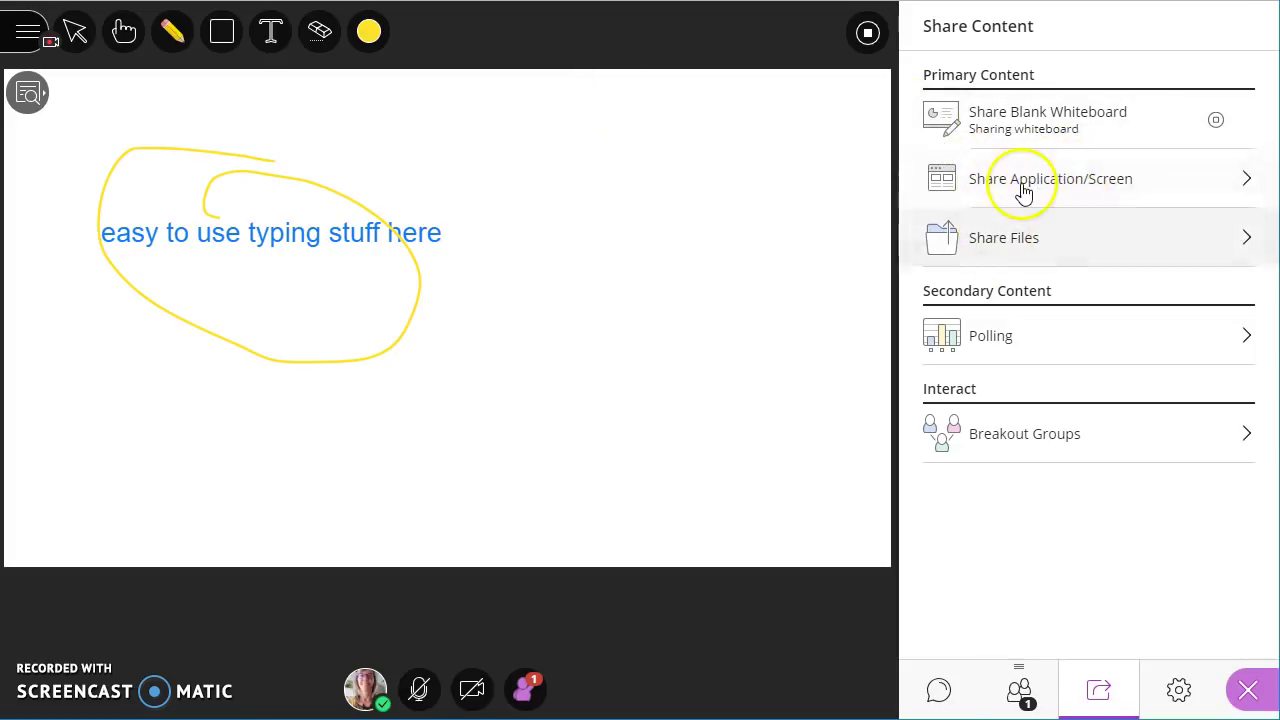
Step: Share student rights.pdf from the file library, starting on page 1 of 24
left_click(999, 245)
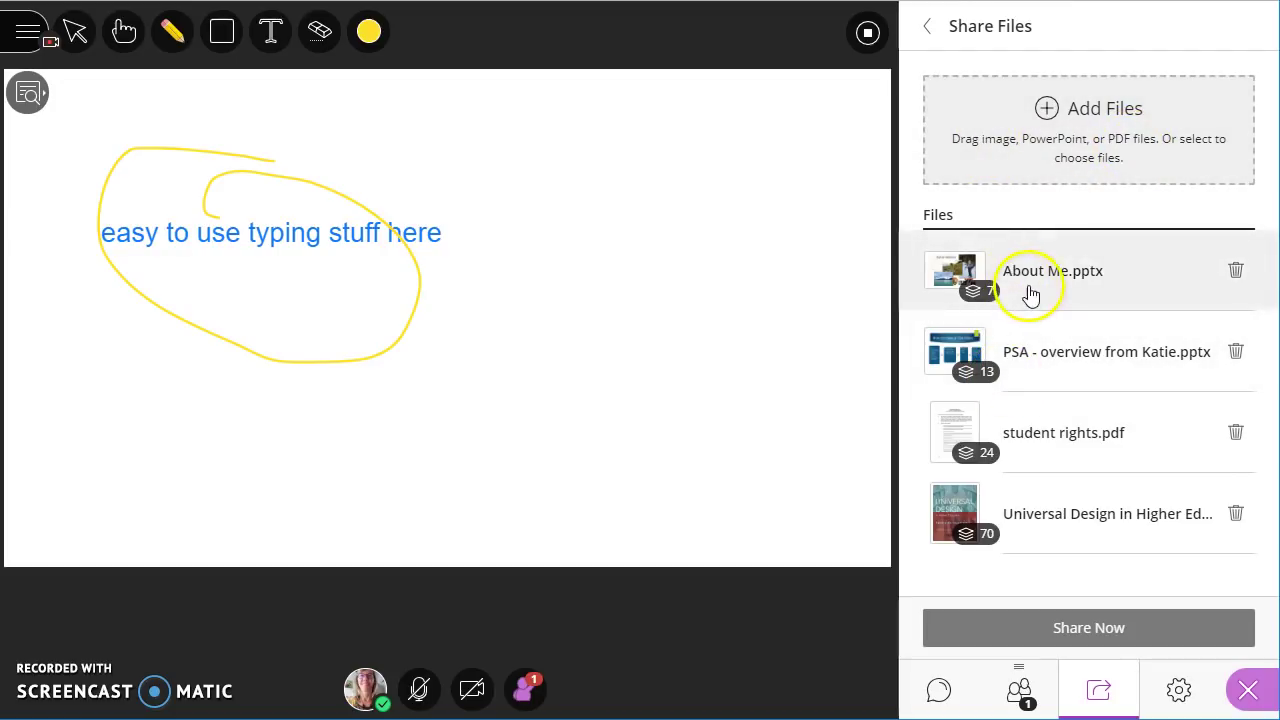
left_click(1037, 454)
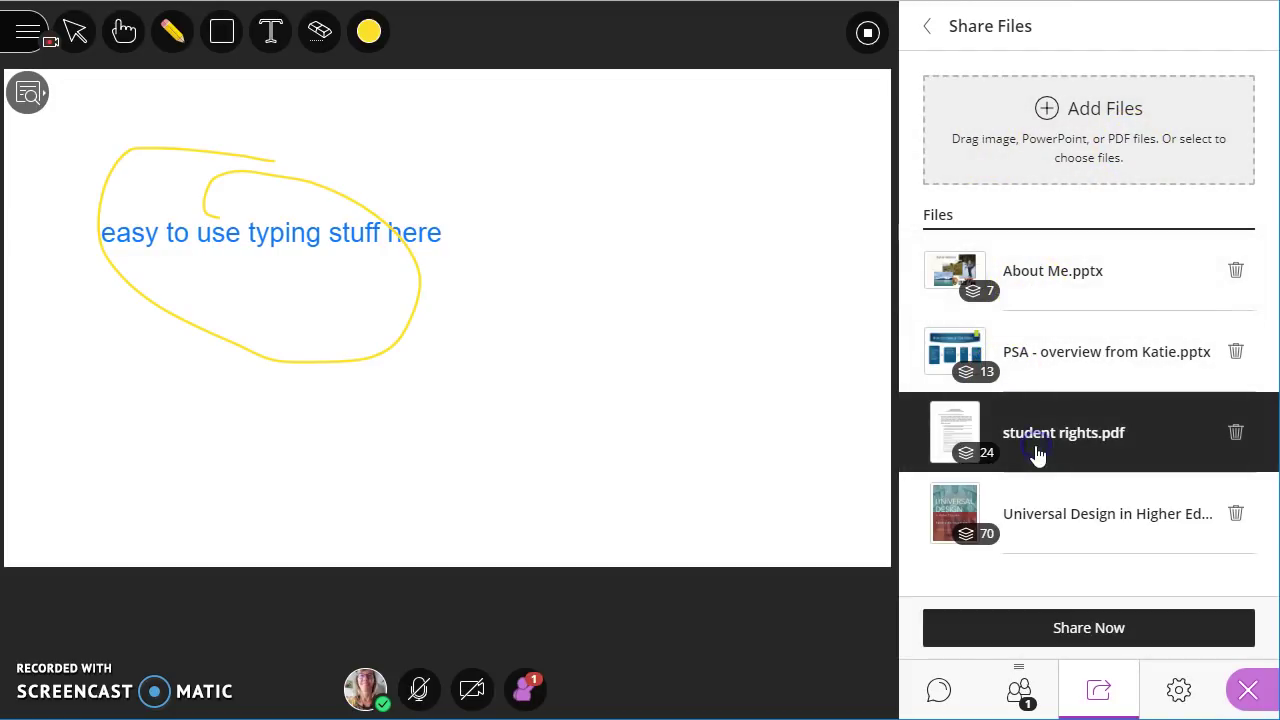
left_click(1088, 625)
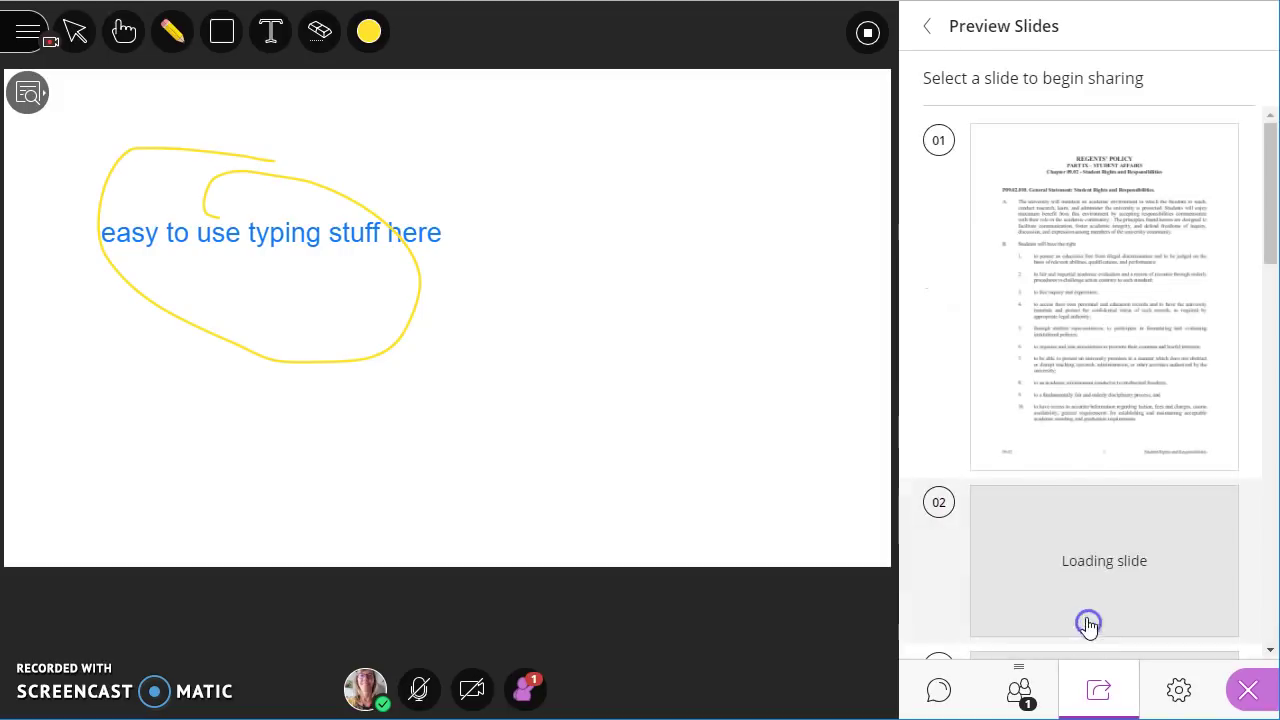
left_click(1092, 224)
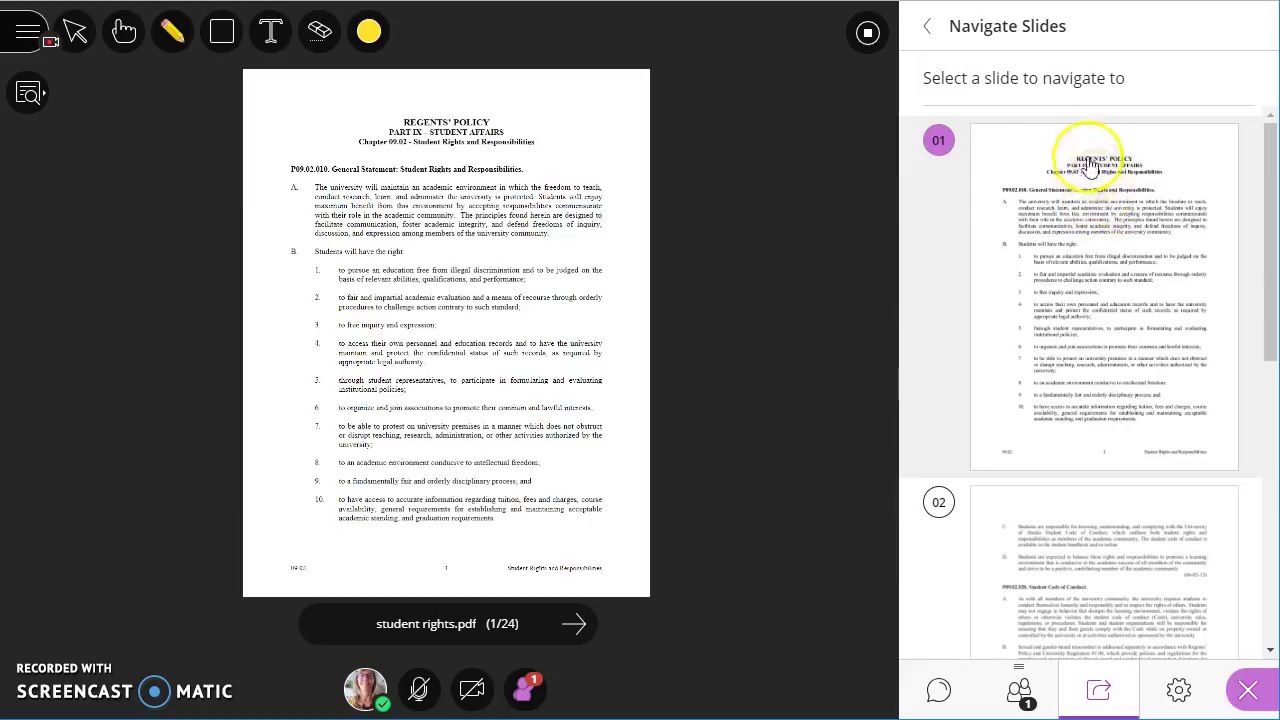
left_click(930, 30)
Step: Return to the sharing options and share a blank whiteboard in place of student rights.pdf
left_click(930, 30)
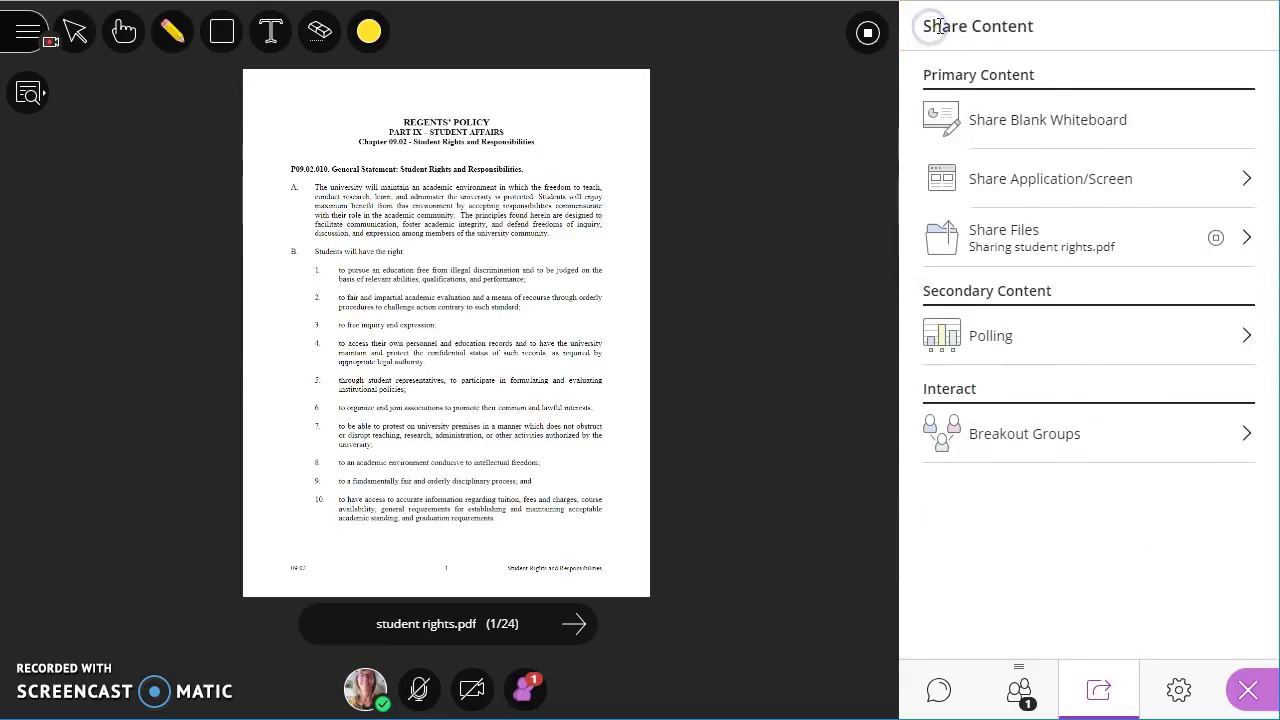
left_click(1050, 122)
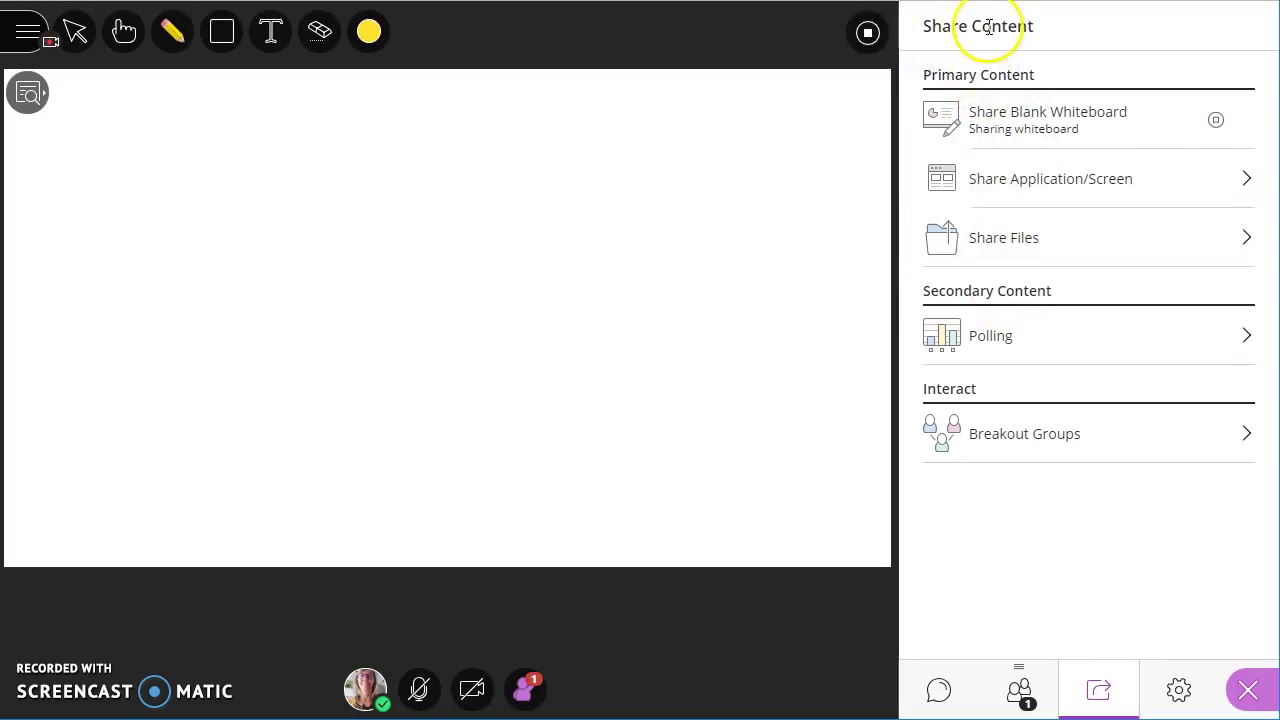
Step: Stop sharing, delete PSA - overview from Katie.pptx from the file library, and select About Me.pptx
left_click(868, 33)
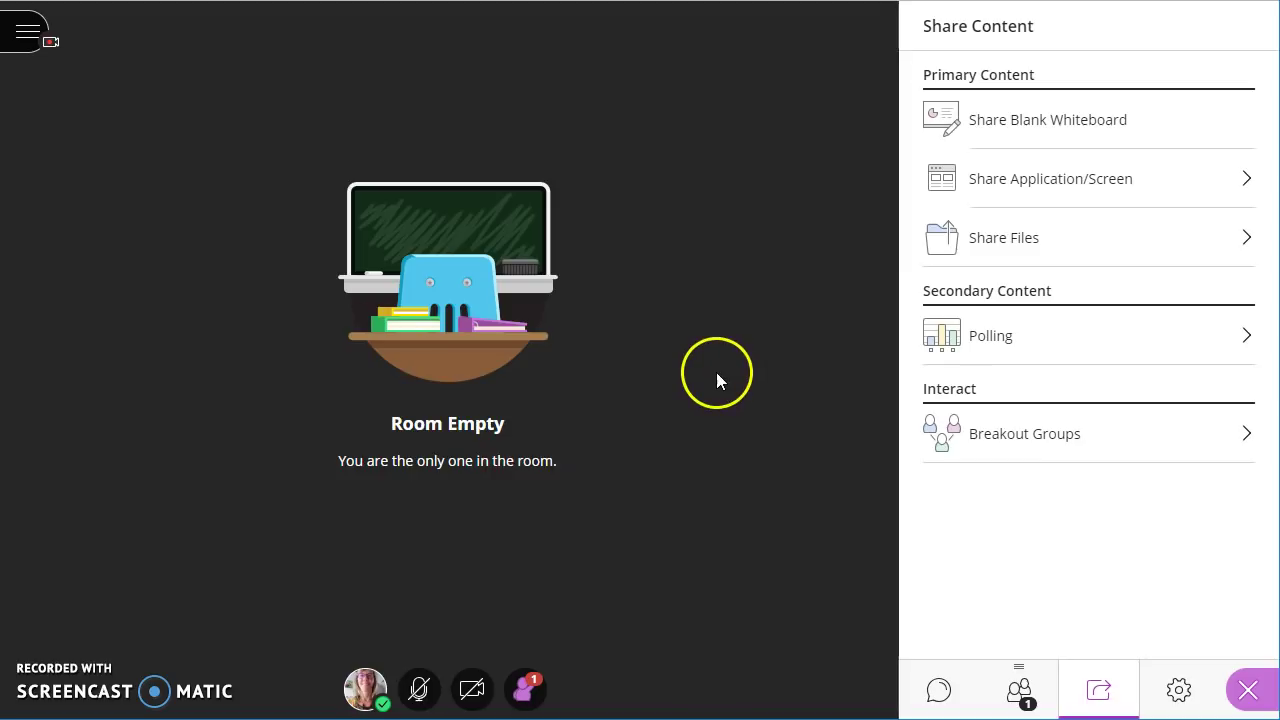
left_click(997, 244)
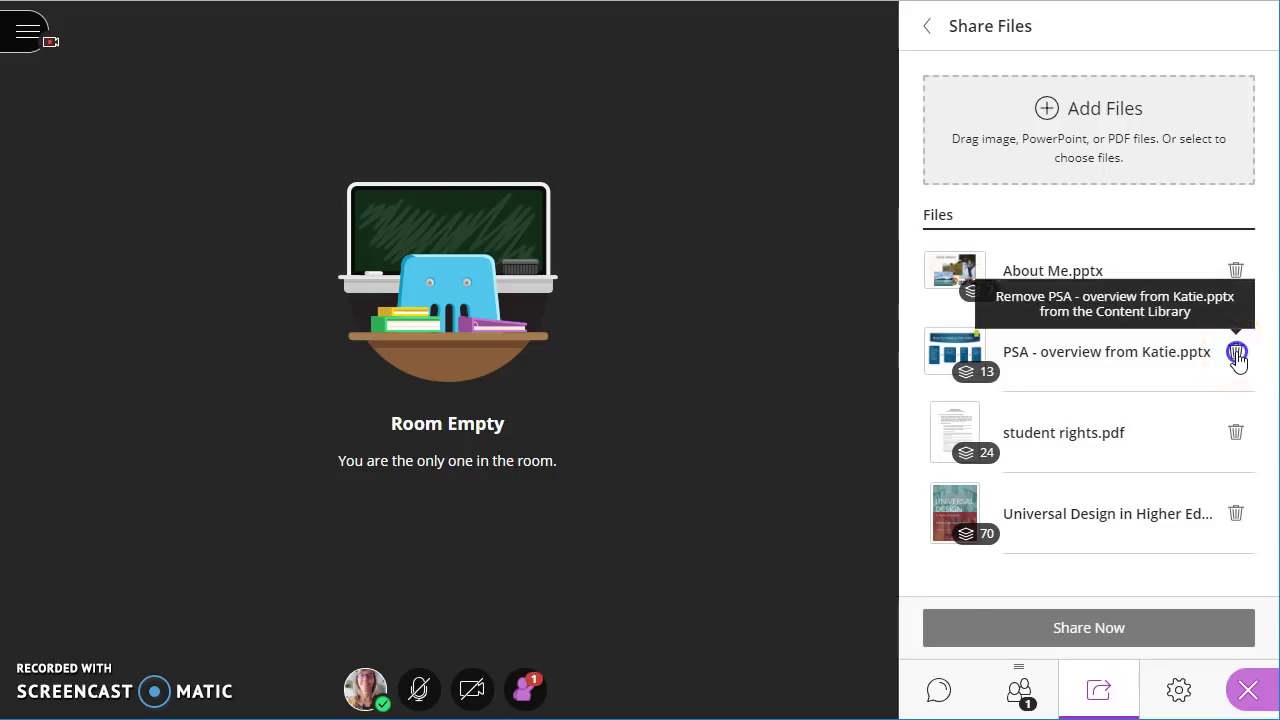
left_click(1237, 353)
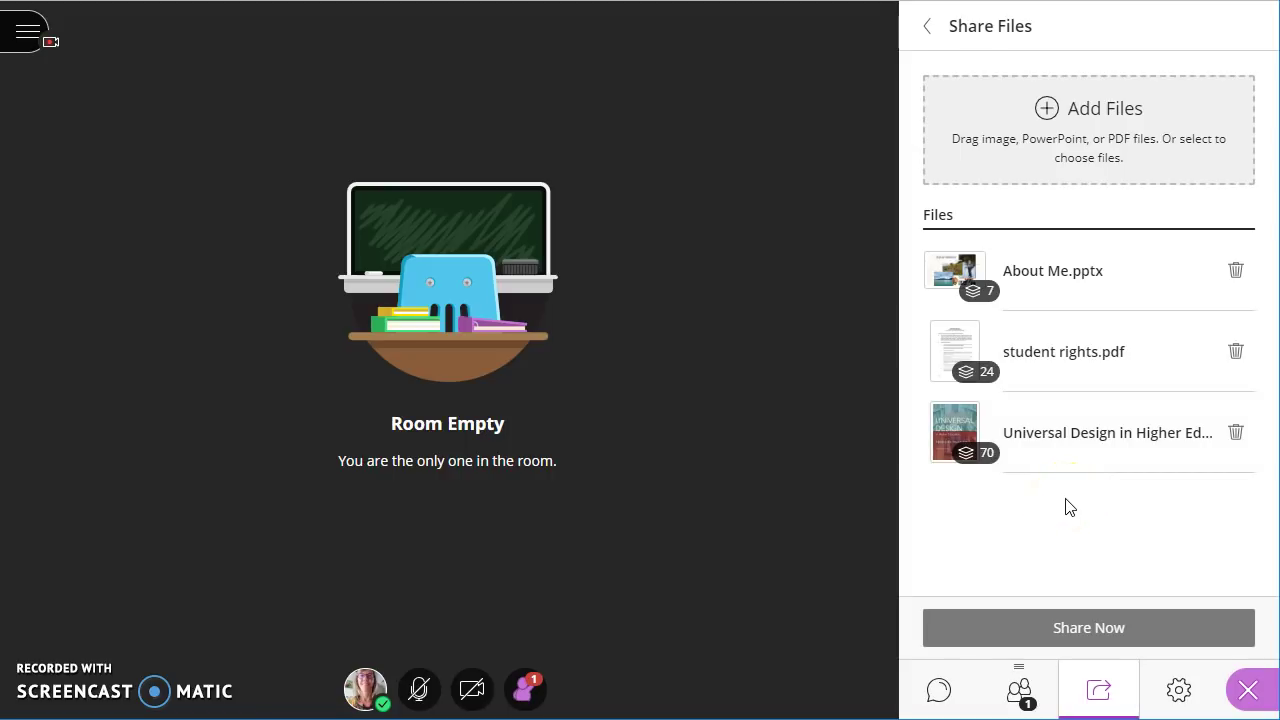
left_click(1061, 289)
Step: Share About Me.pptx starting at slide 2, the Alaska map
left_click(1043, 291)
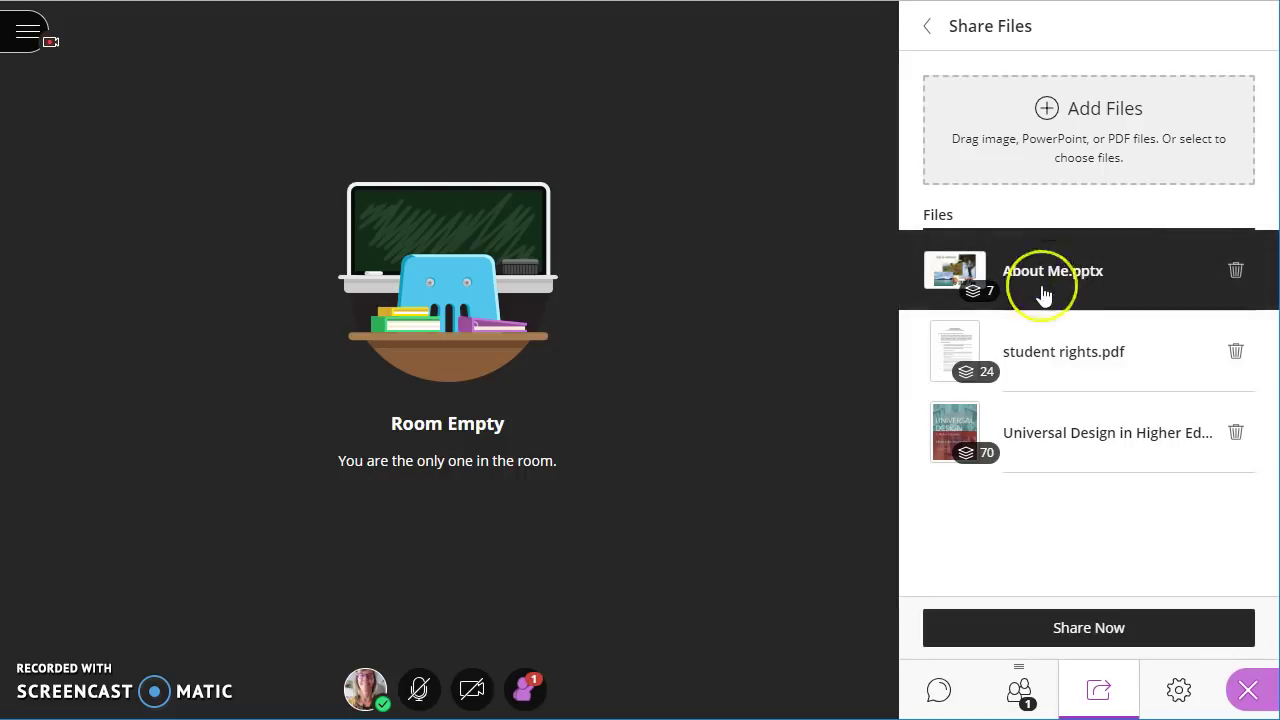
left_click(1114, 626)
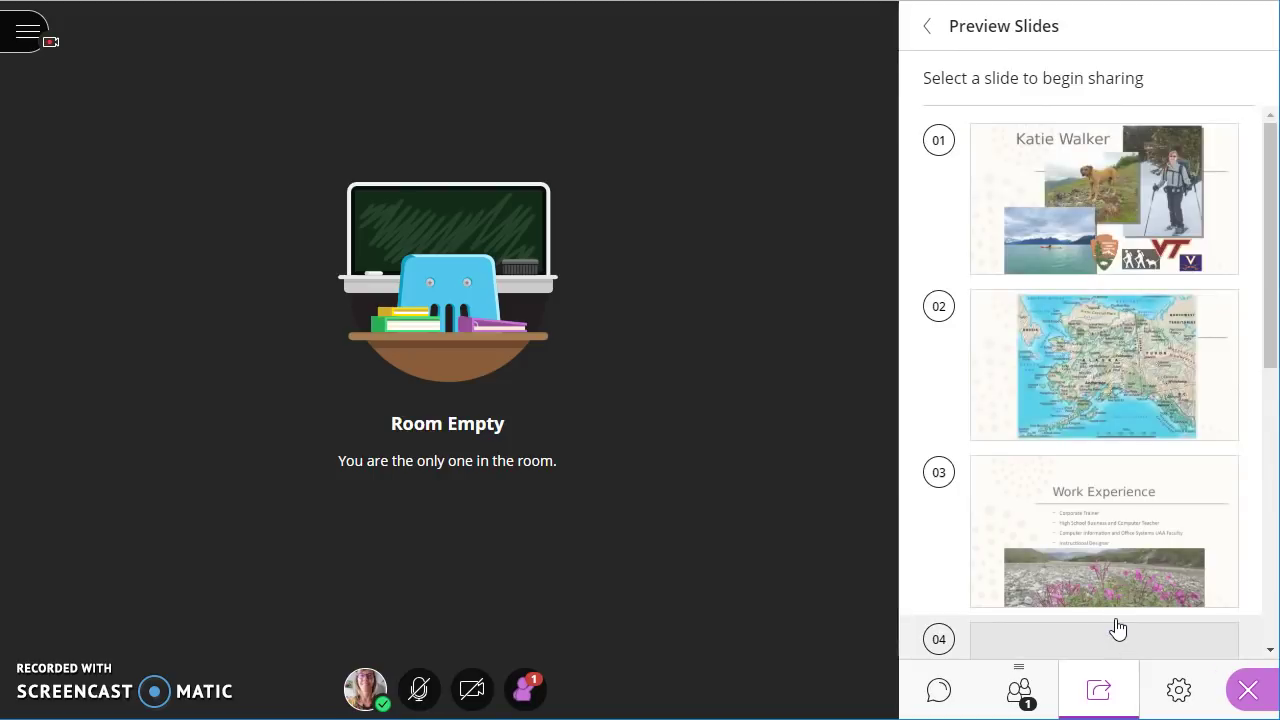
left_click(1096, 342)
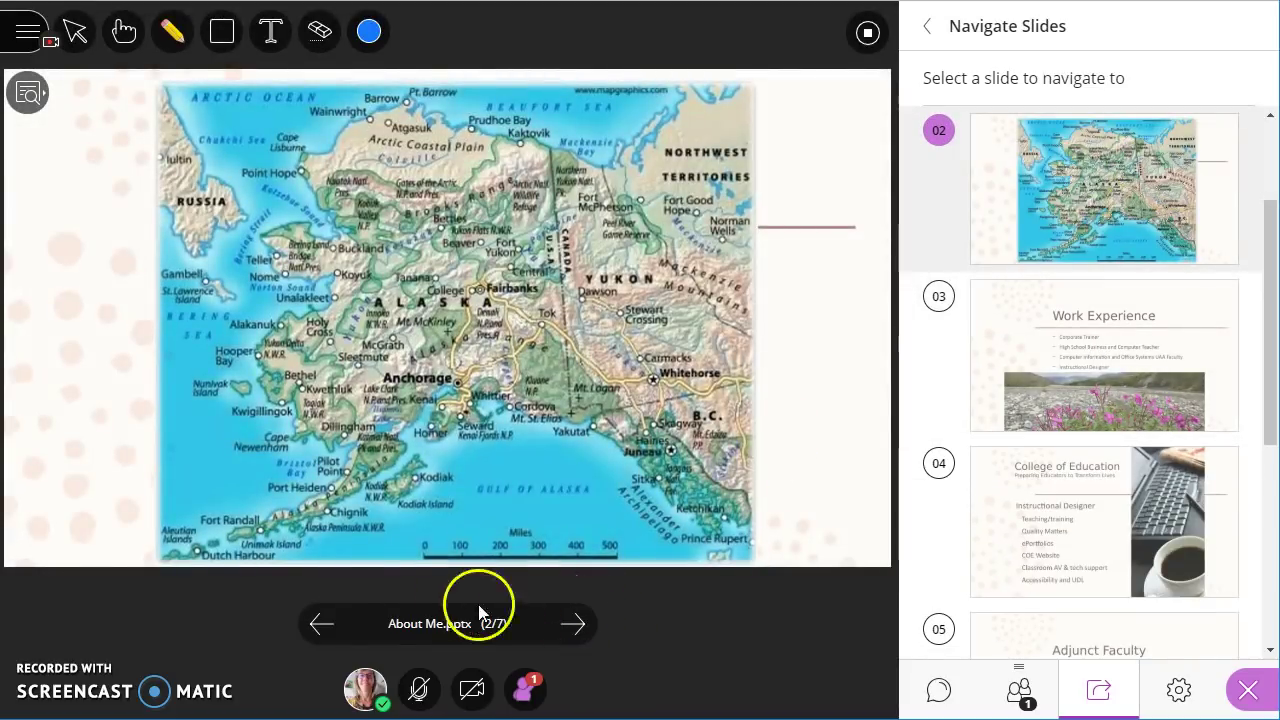
Step: Advance the slides to 6 of 7, Blackboard Collaborate, and pick the Hand tool
left_click(583, 638)
left_click(582, 639)
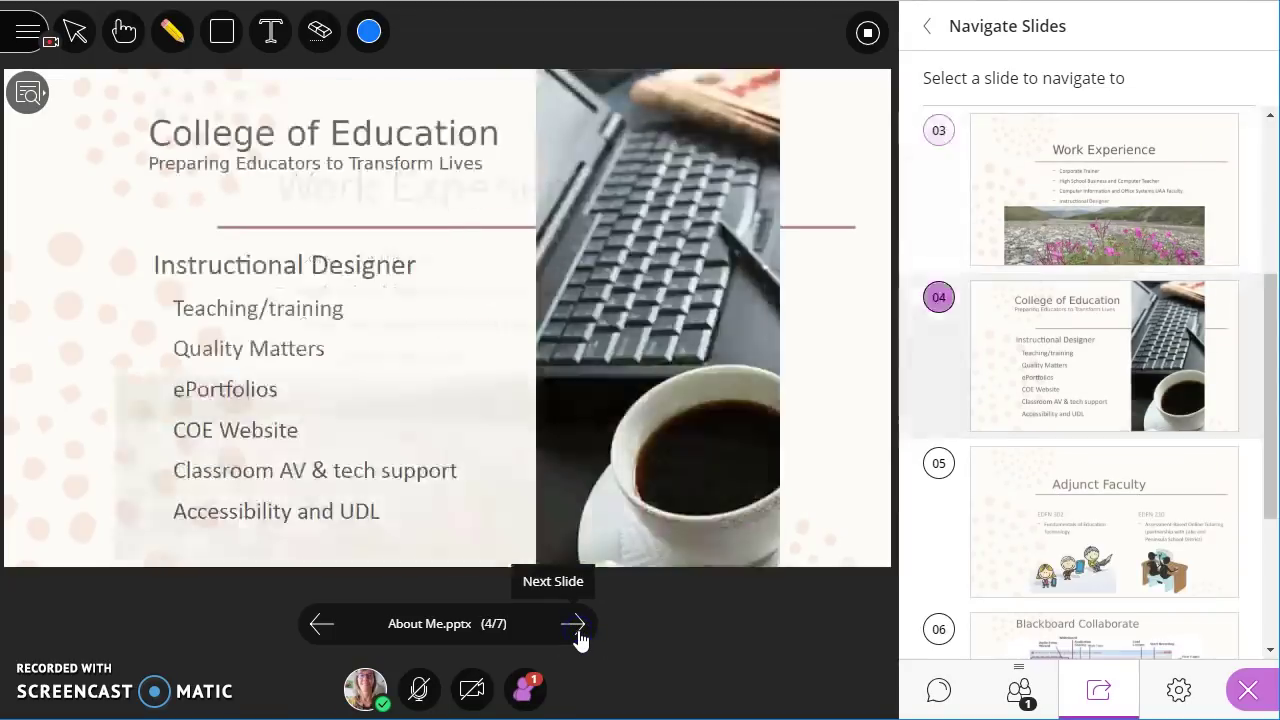
left_click(578, 630)
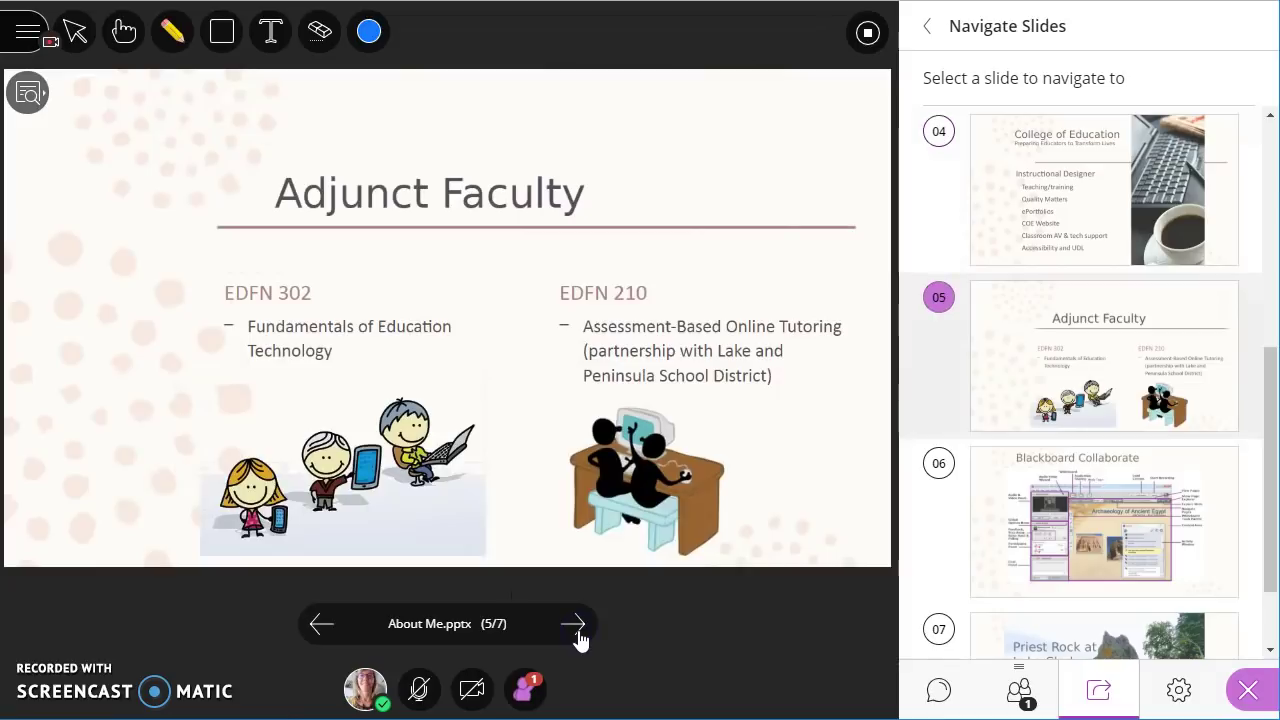
left_click(578, 630)
left_click(592, 630)
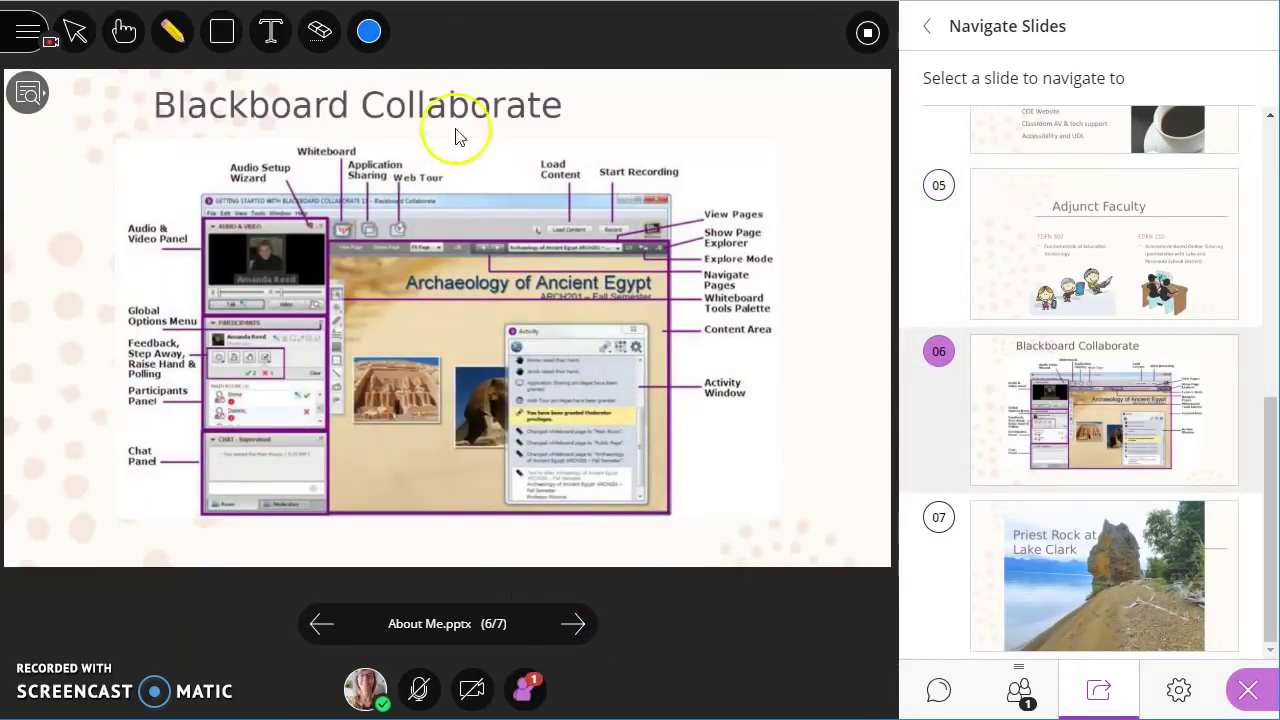
left_click(124, 31)
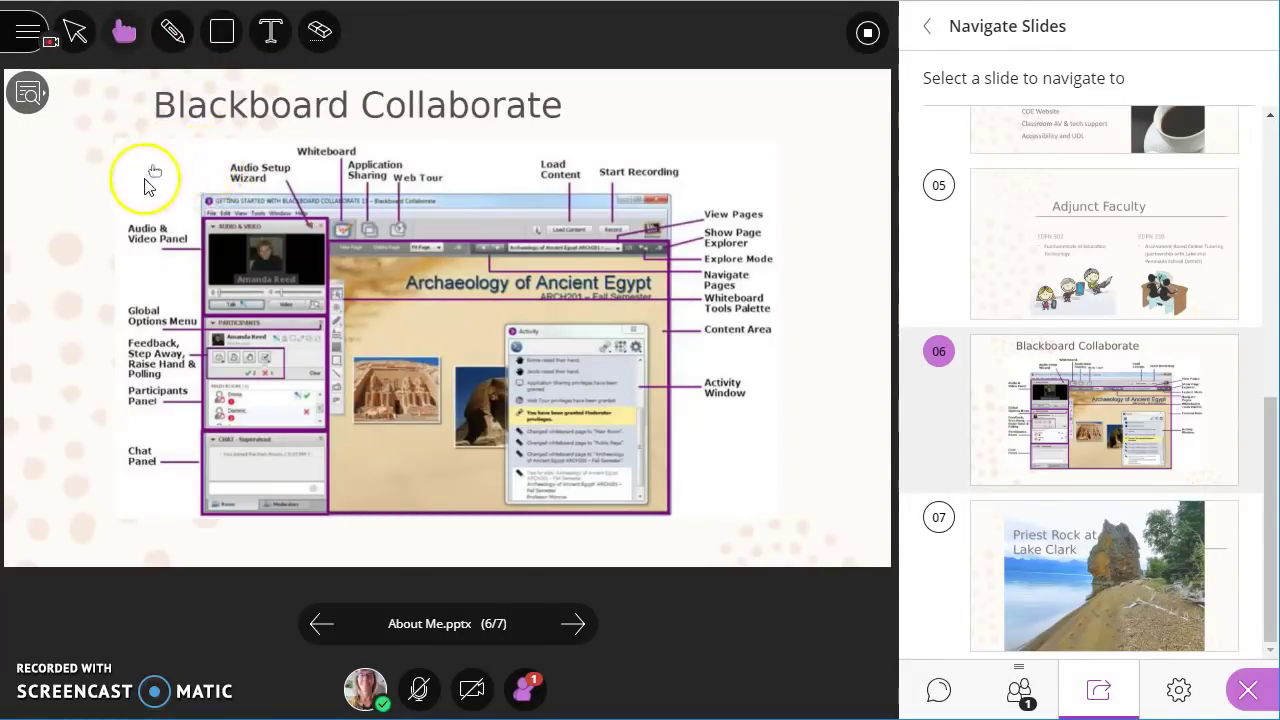
Step: Circle the Application Sharing label on the slide with the orange pencil
left_click(172, 32)
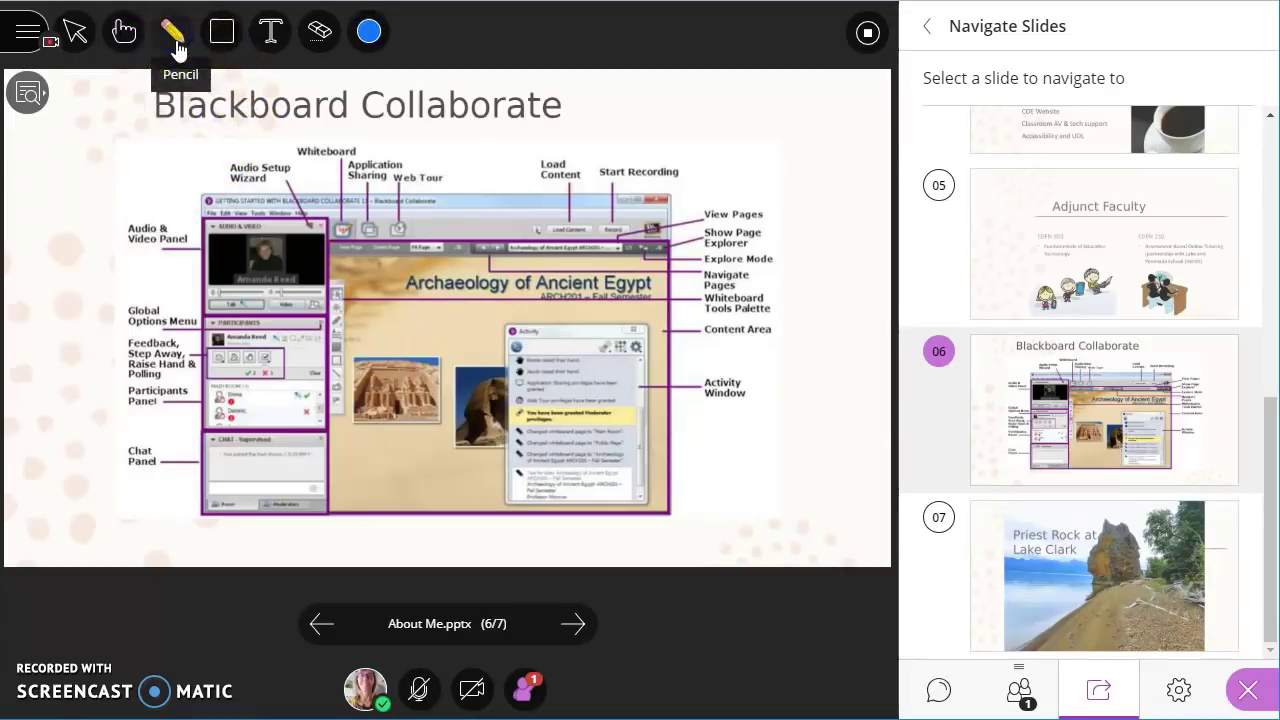
left_click(368, 32)
left_click(397, 108)
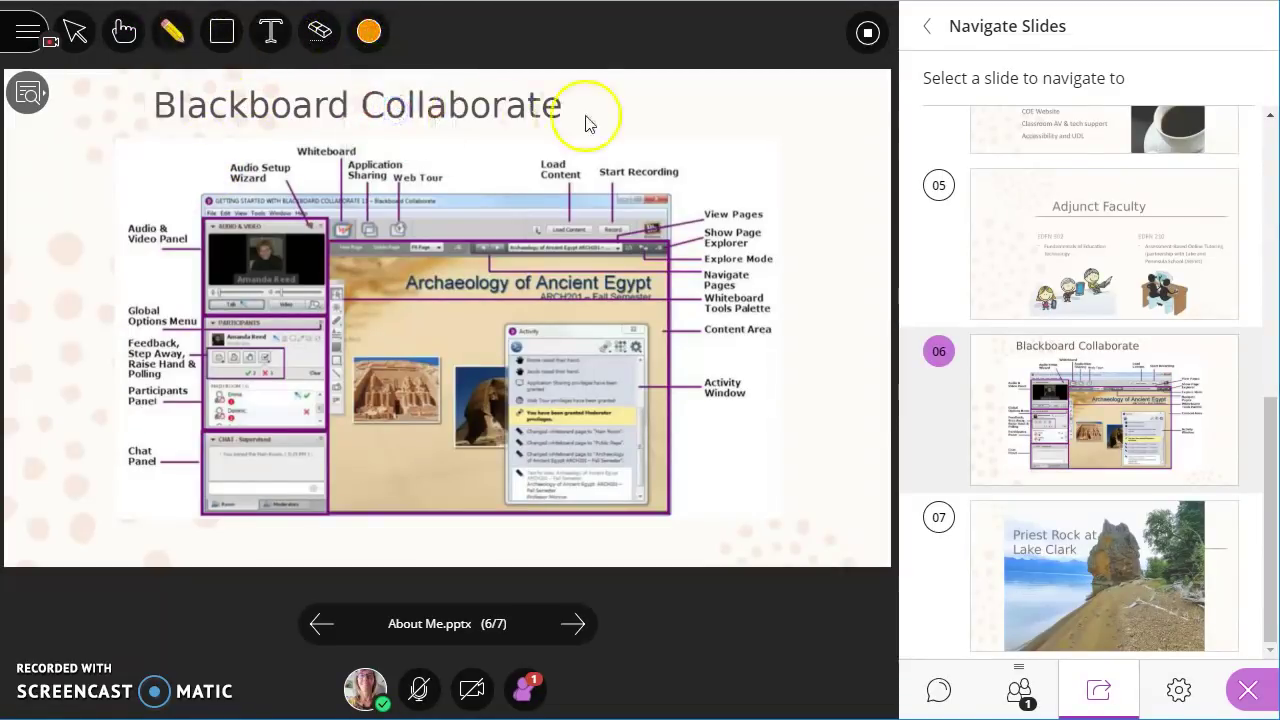
mouse_move(416, 152)
left_mouse_down()
mouse_move(331, 155)
mouse_move(418, 172)
mouse_move(375, 135)
mouse_move(401, 196)
mouse_move(408, 170)
left_mouse_up()
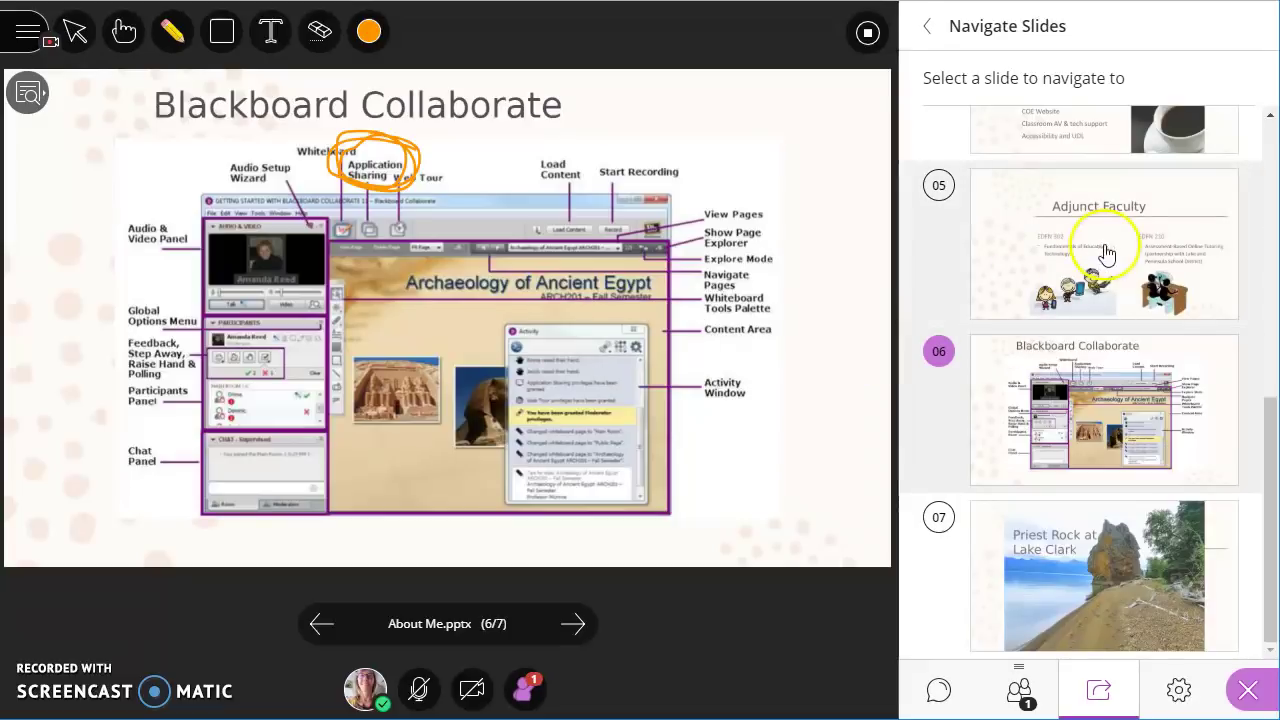
Step: View the last slide, Priest Rock at Lake Clark, then return to slide 6
left_click(1068, 568)
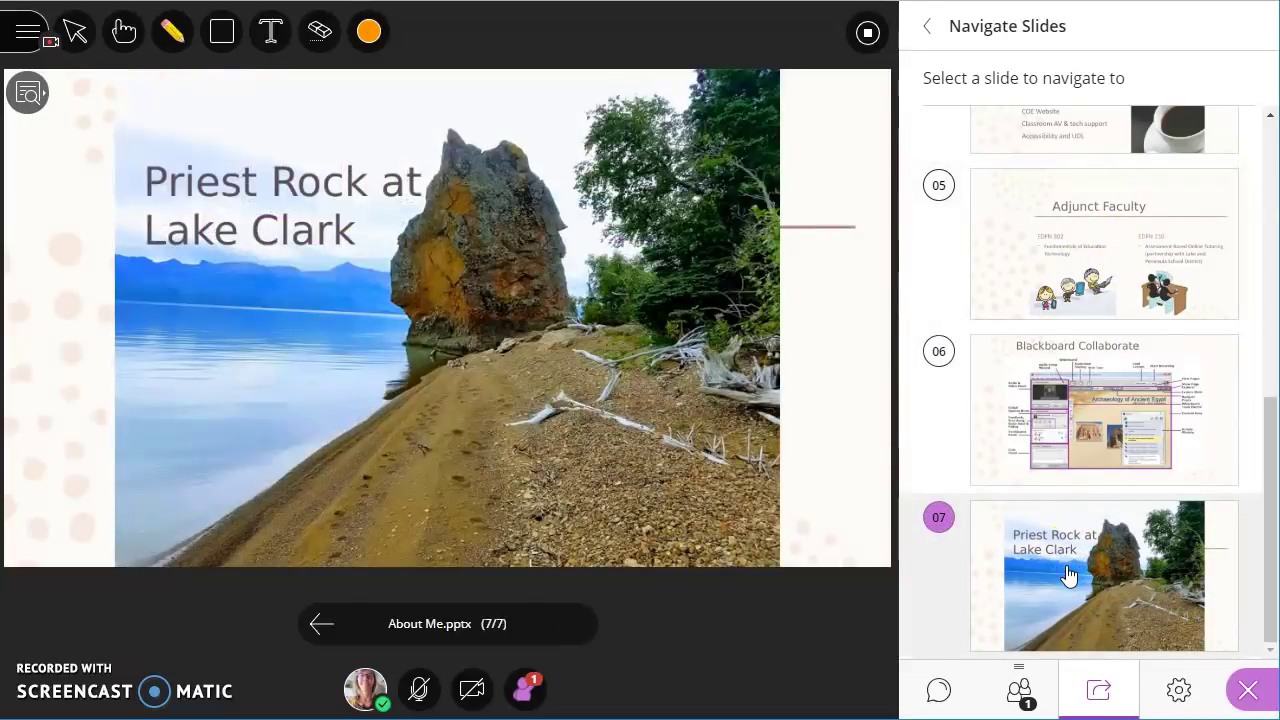
left_click(1090, 420)
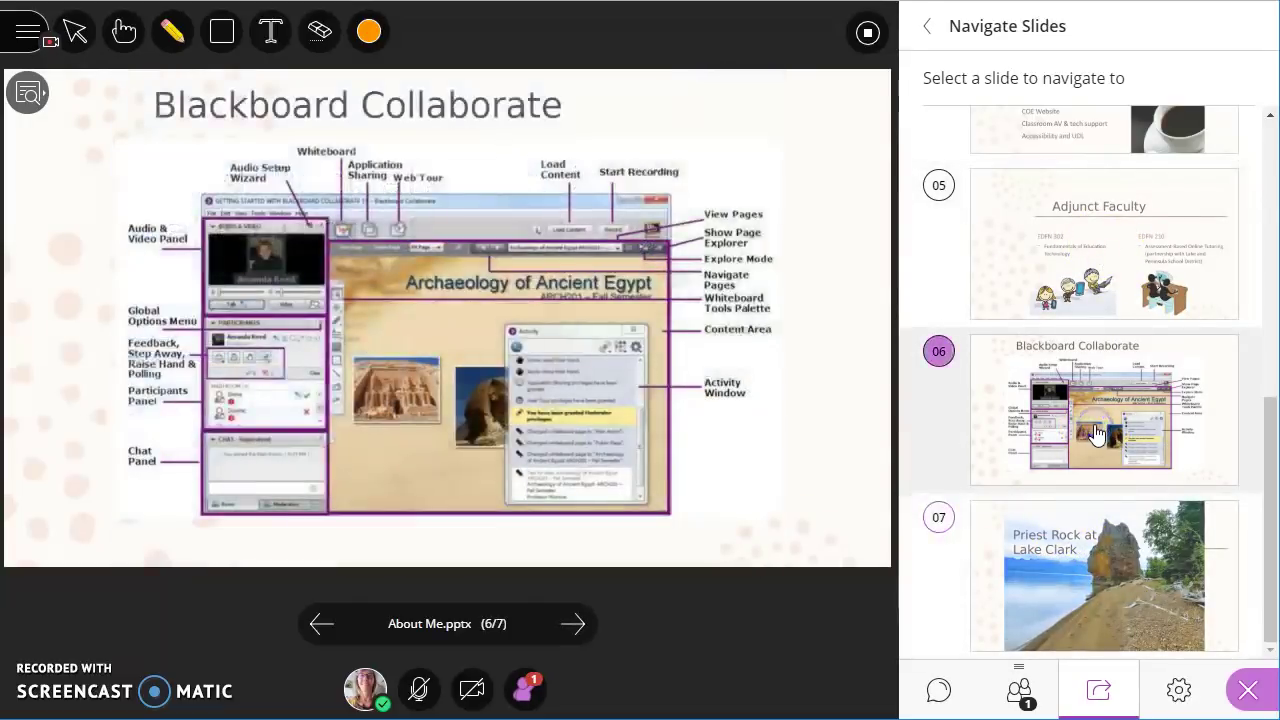
left_click(1075, 405)
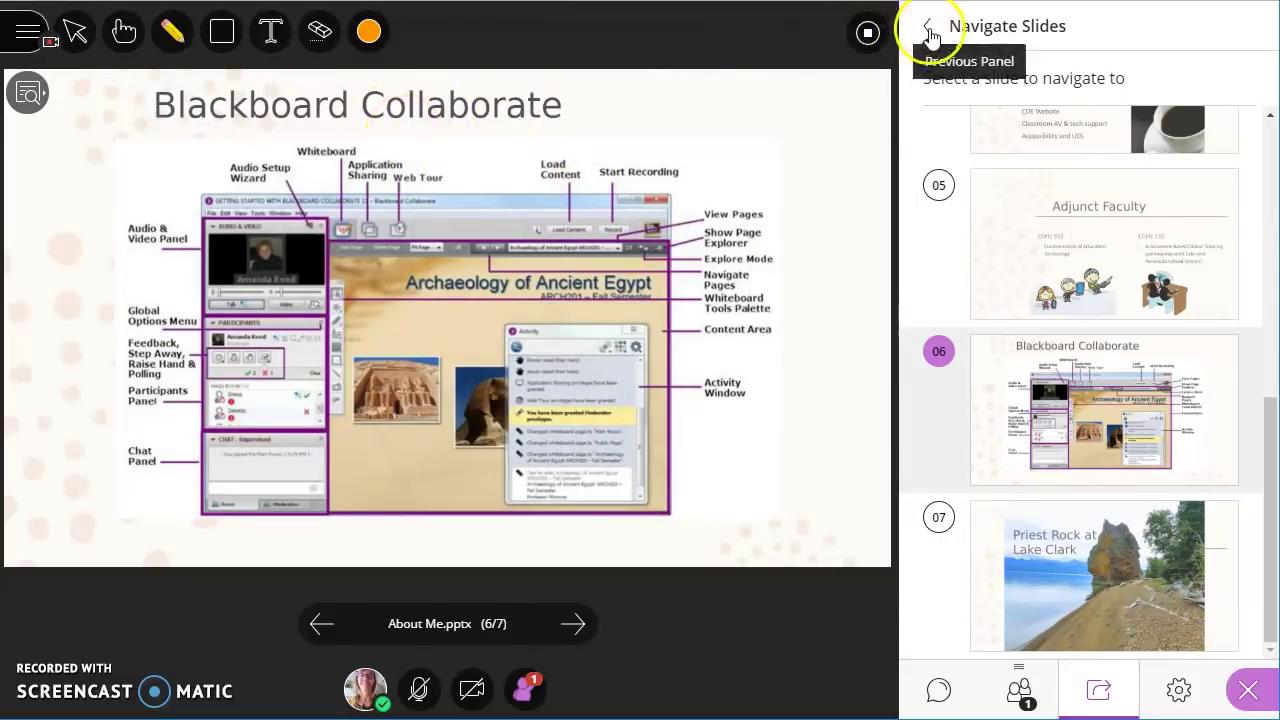
Step: Stop the slides and share the Word syllabus window as a single application
left_click(869, 36)
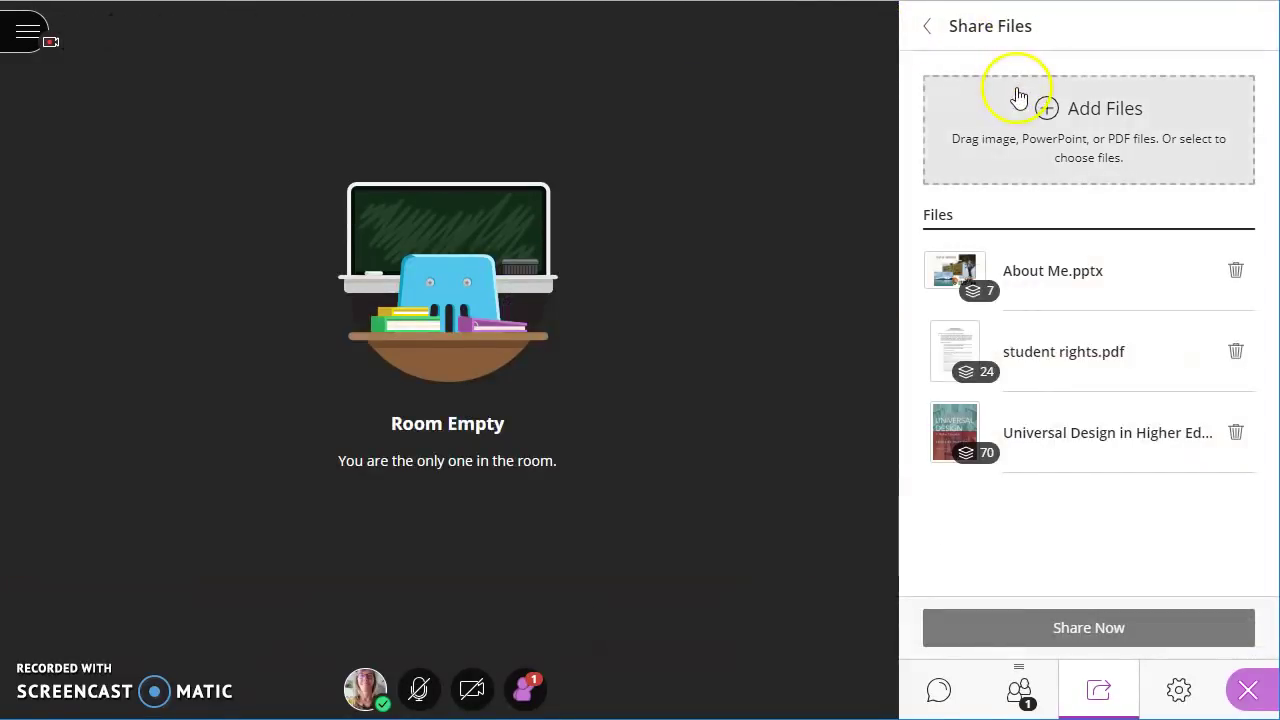
left_click(921, 34)
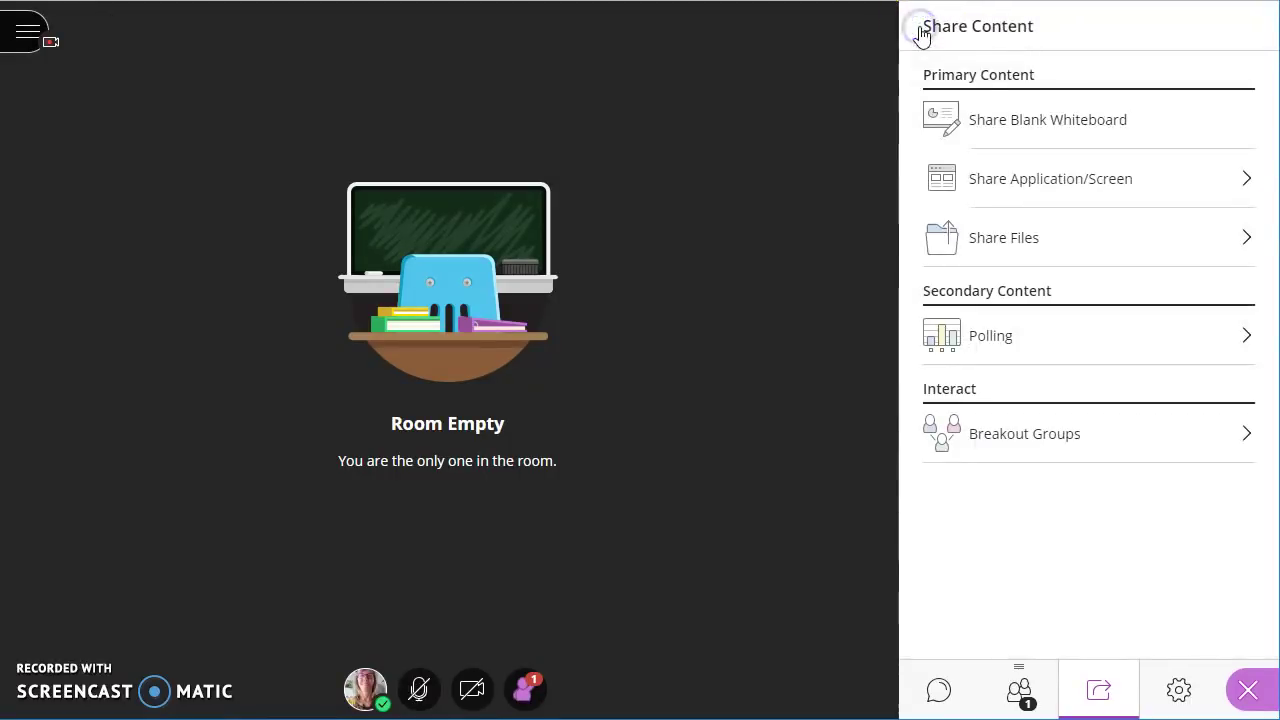
left_click(999, 180)
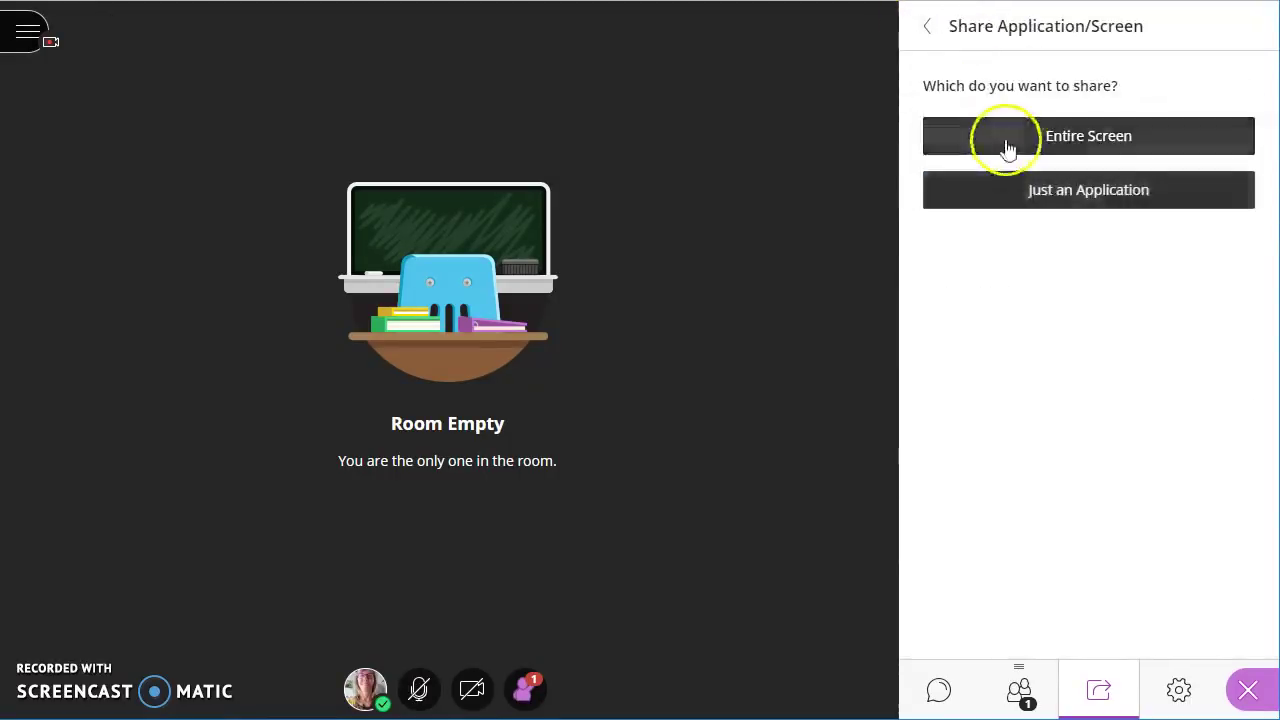
left_click(1012, 200)
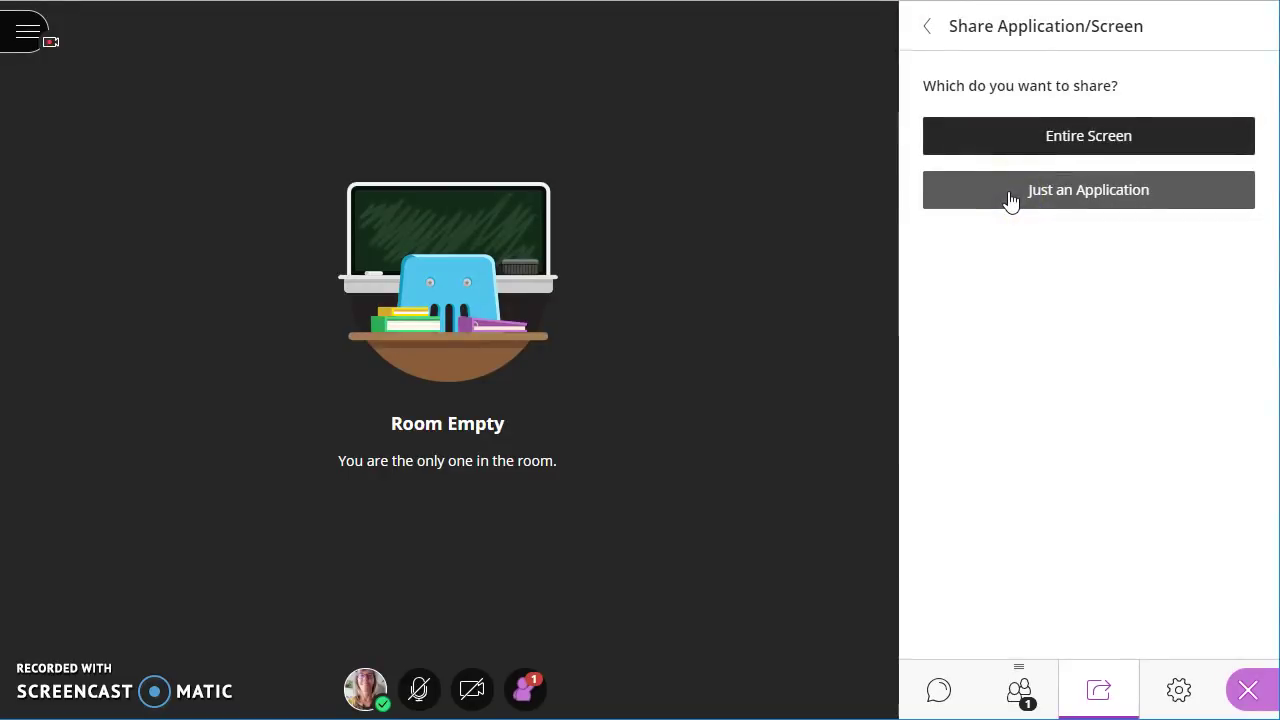
left_click(1012, 201)
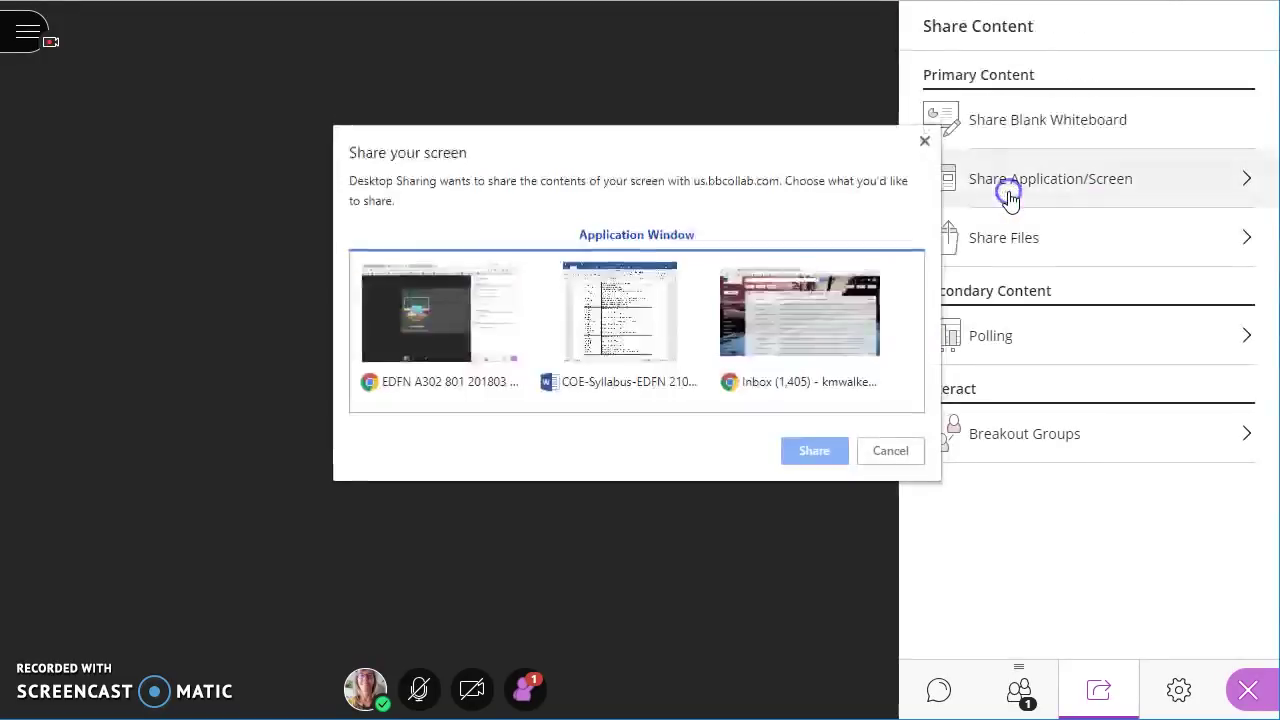
left_click(630, 333)
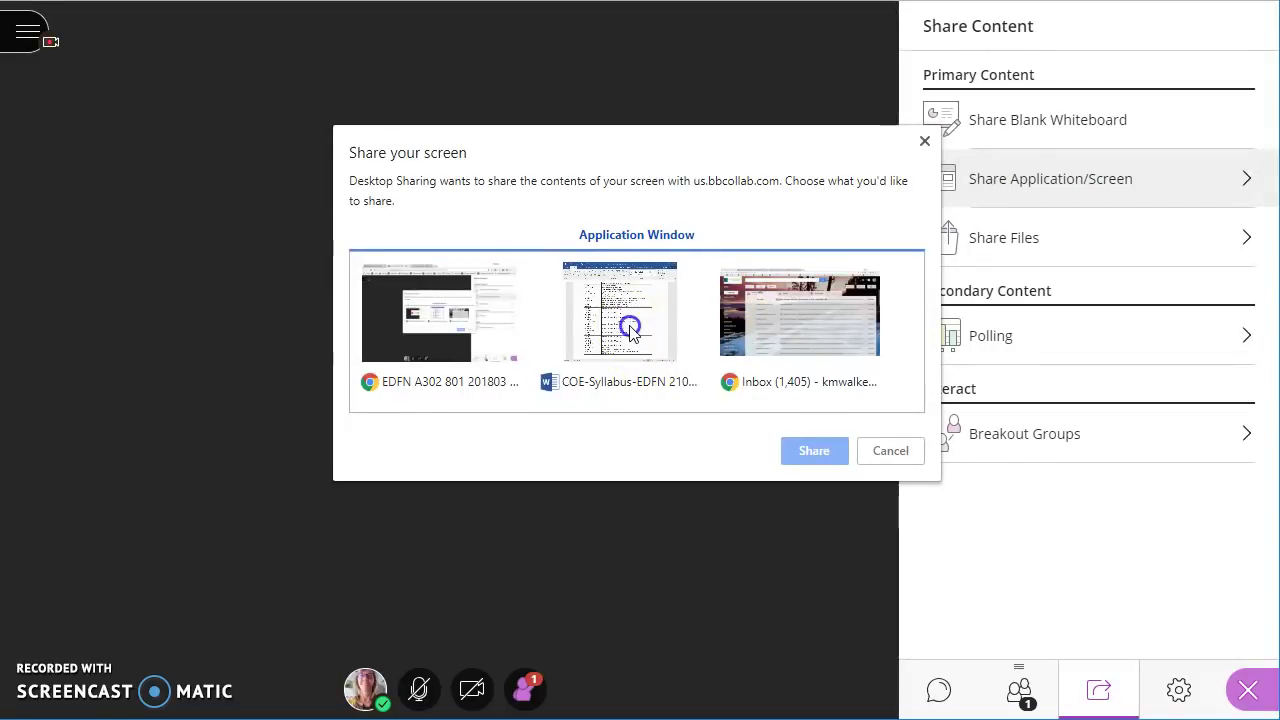
left_click(810, 450)
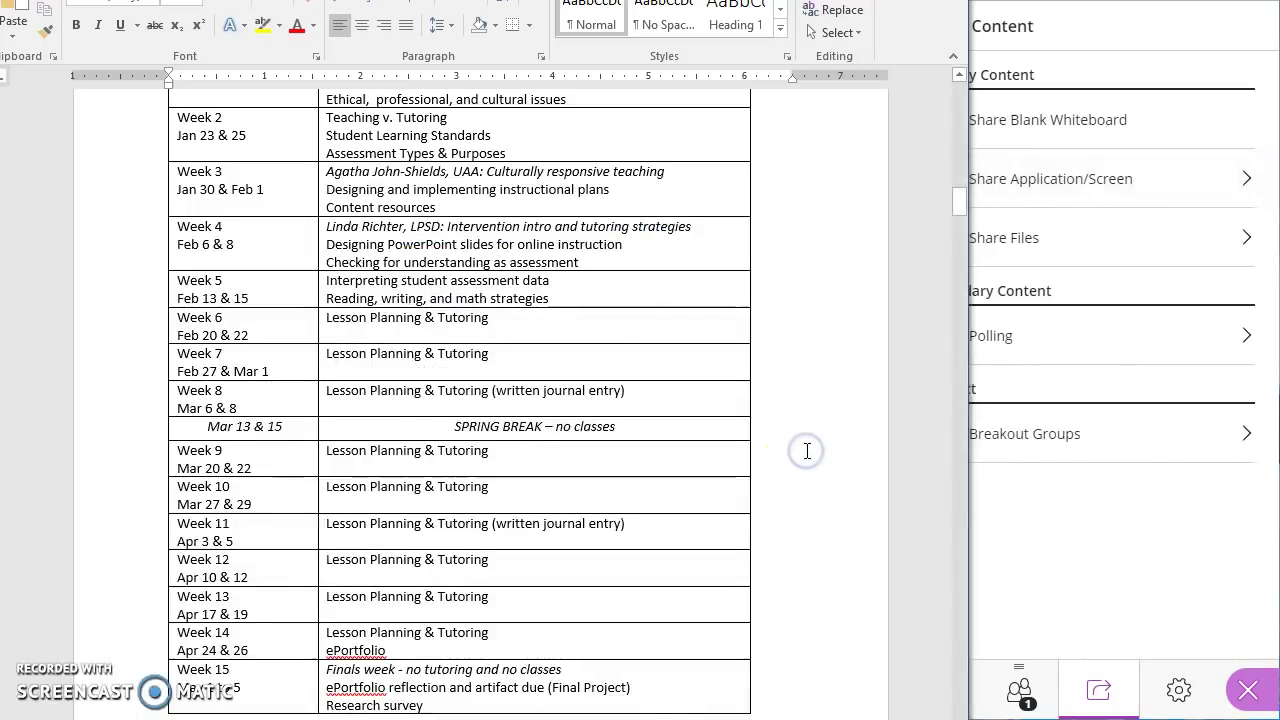
Step: Scroll up through the shared syllabus and return to the Collaborate session view
scroll(802, 367, "up", 4)
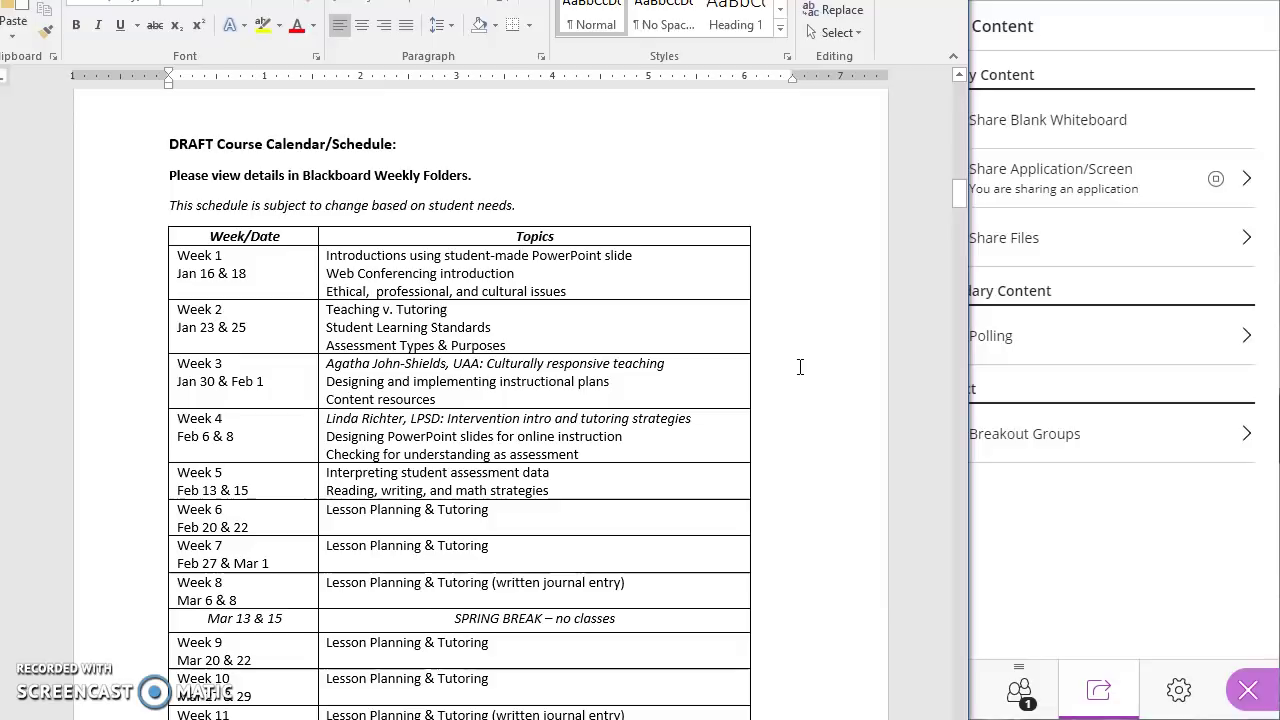
scroll(800, 367, "up", 5)
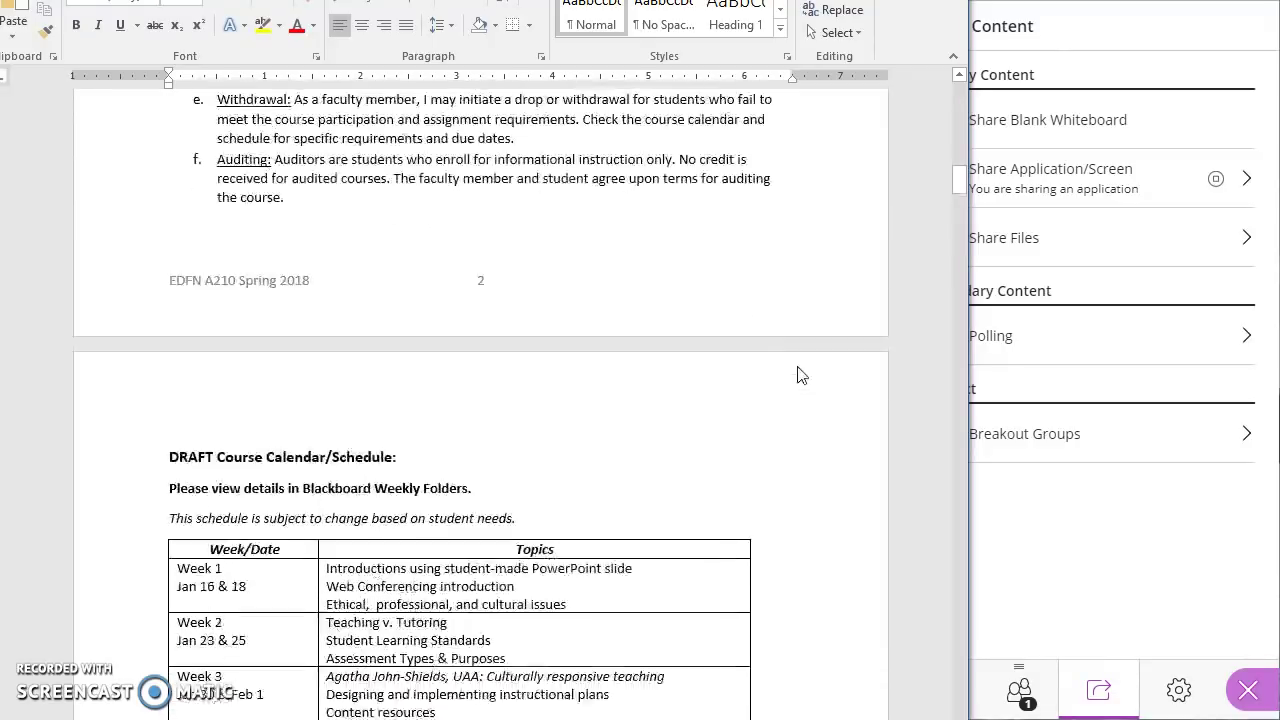
scroll(800, 370, "up", 5)
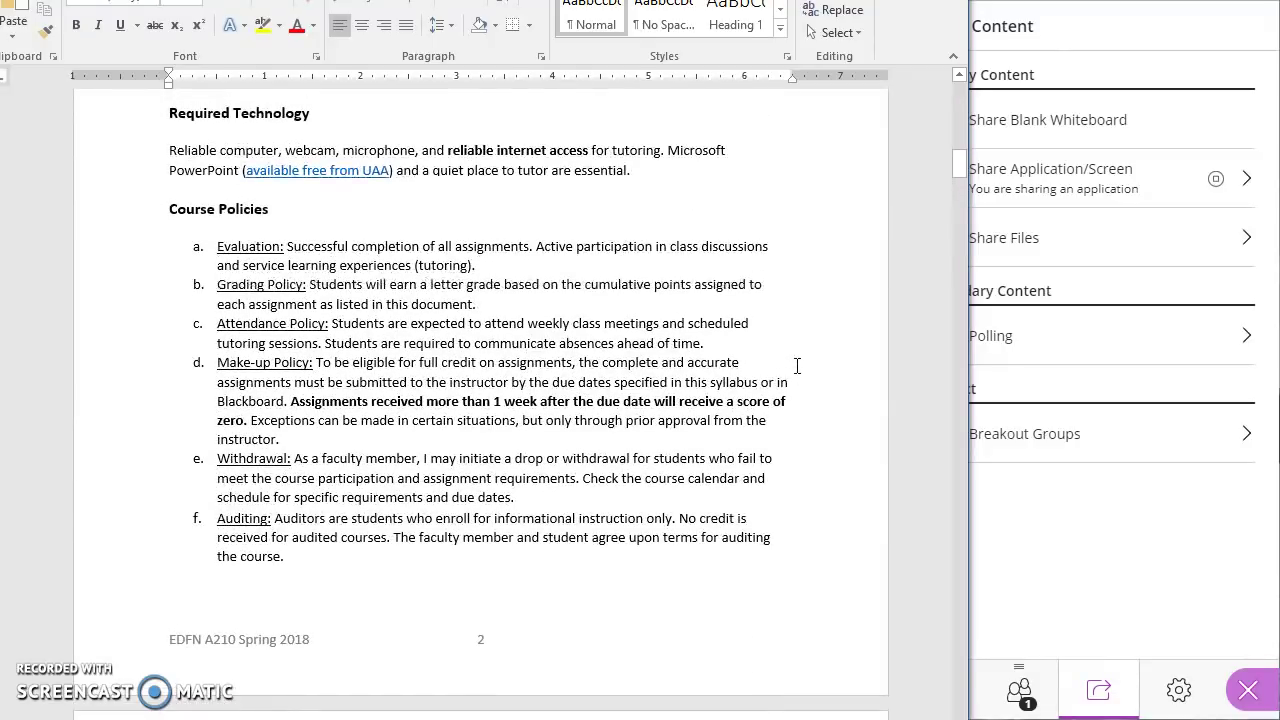
scroll(797, 366, "up", 5)
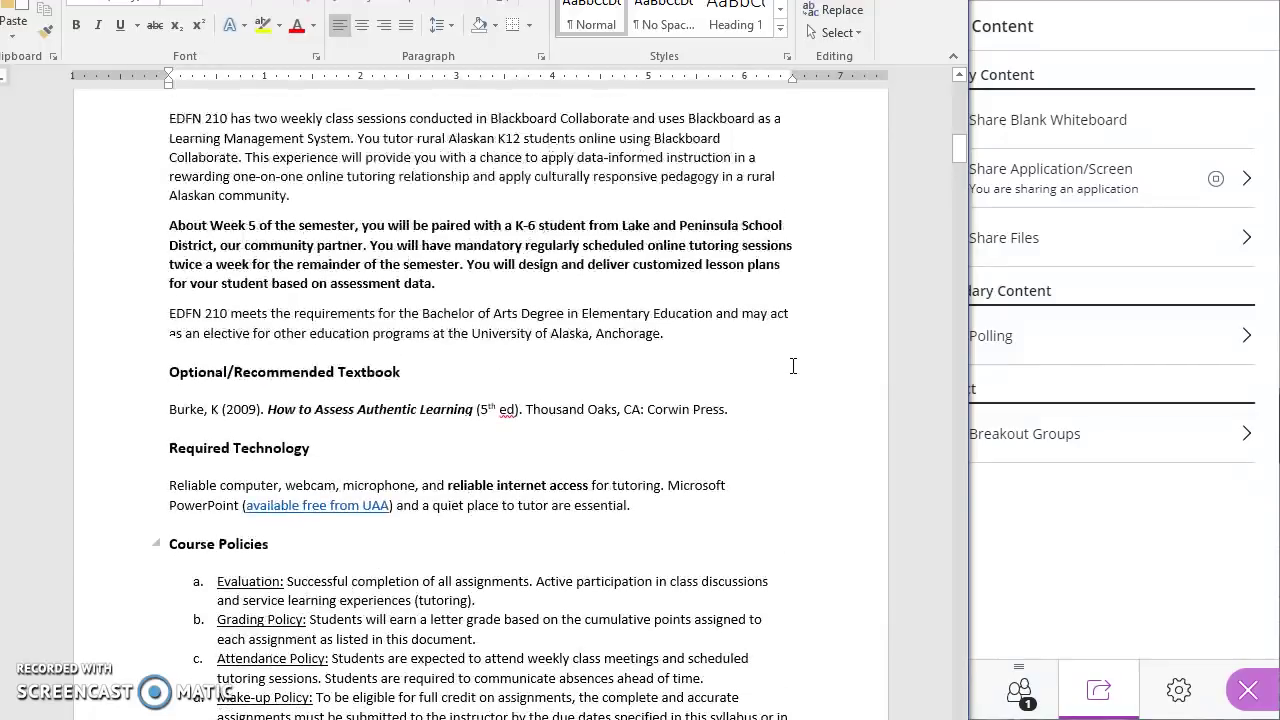
scroll(793, 366, "up", 4)
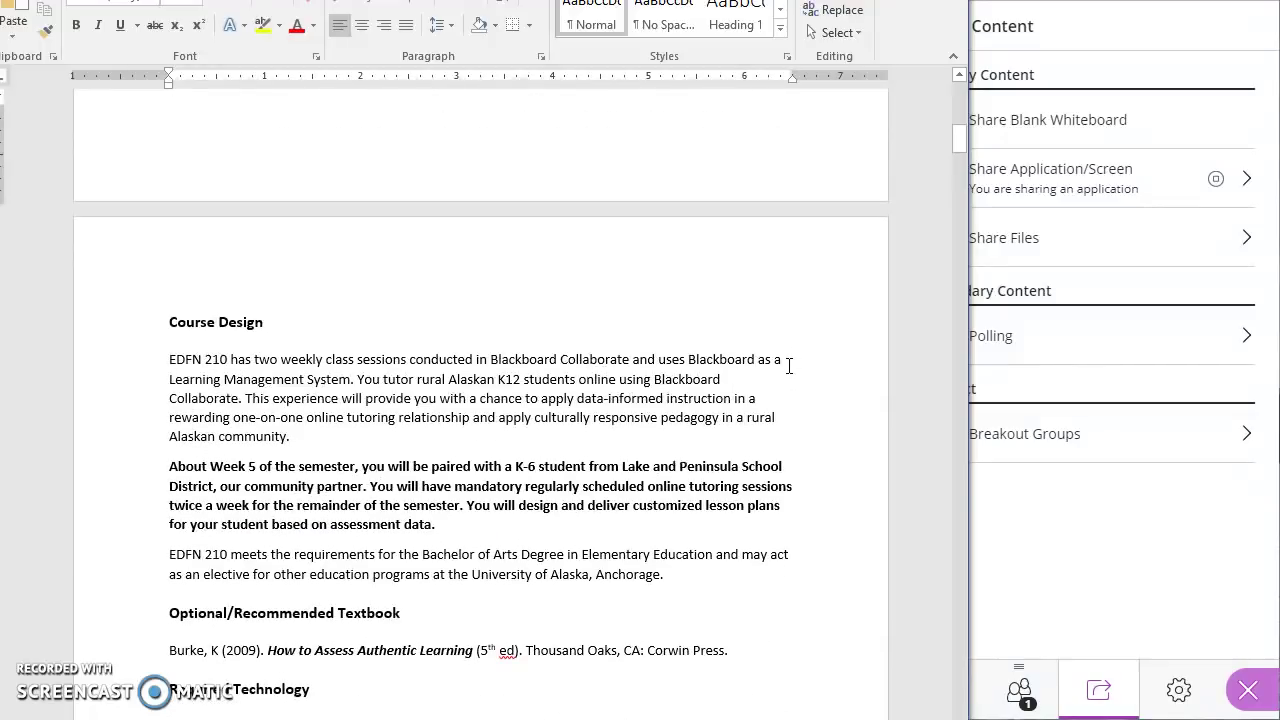
left_click(1152, 571)
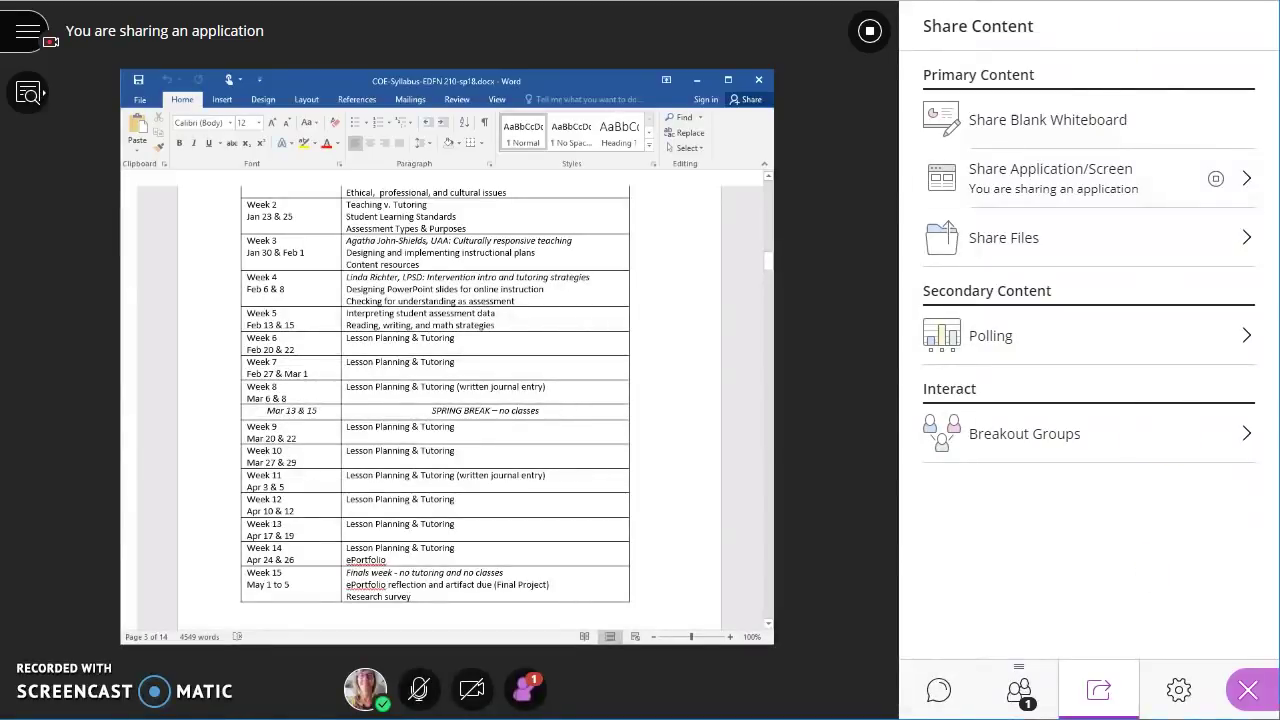
Step: Stop sharing the syllabus, lower the raised hand, and open Breakout Groups with Custom assignment
left_click(870, 34)
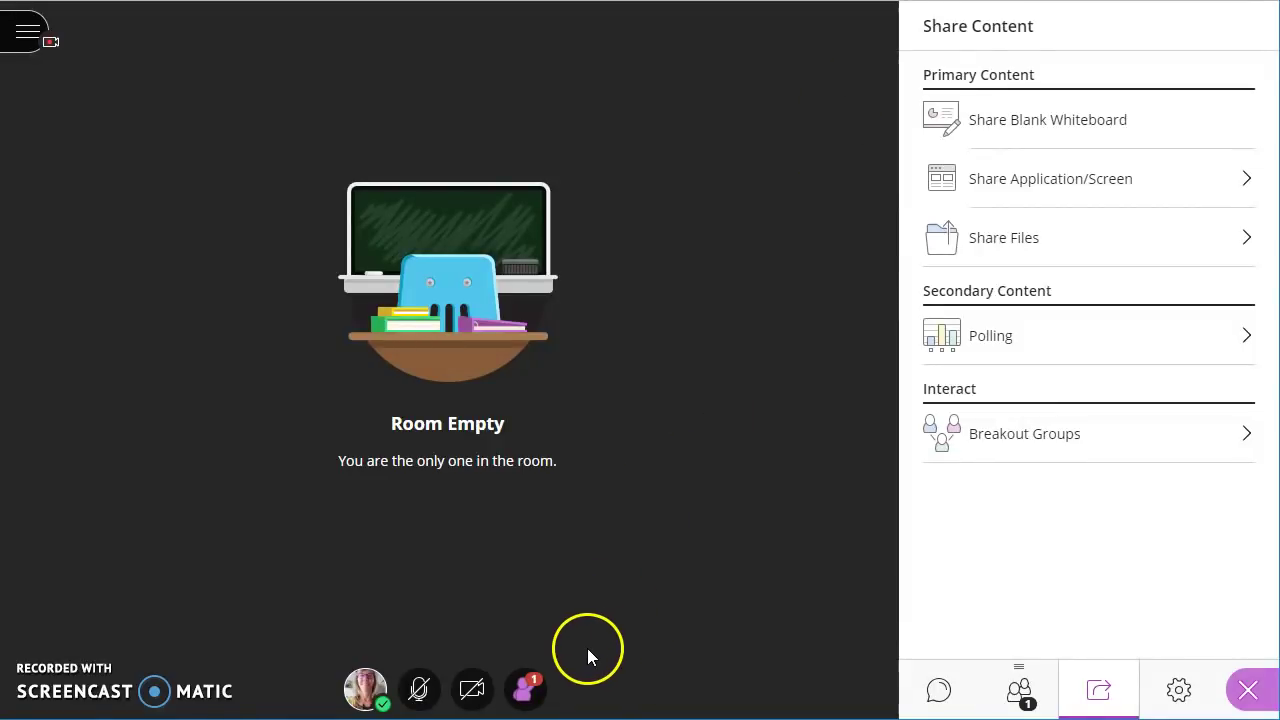
left_click(527, 692)
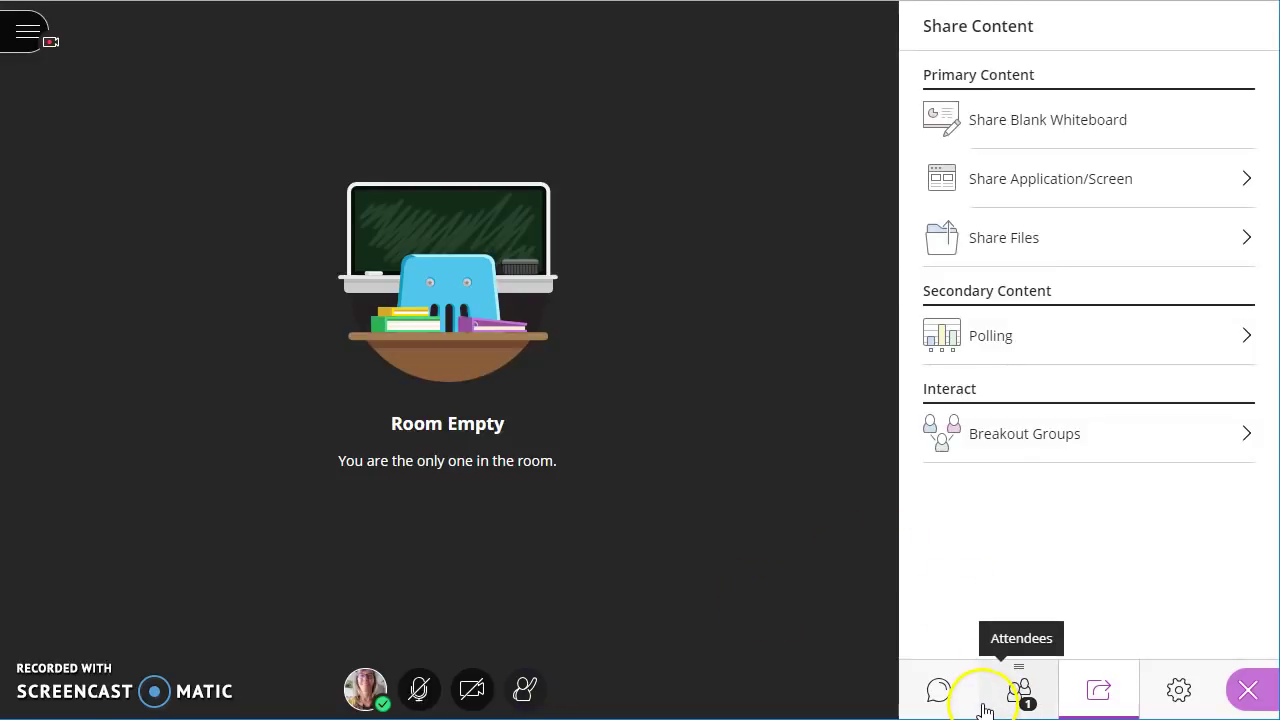
left_click(1026, 349)
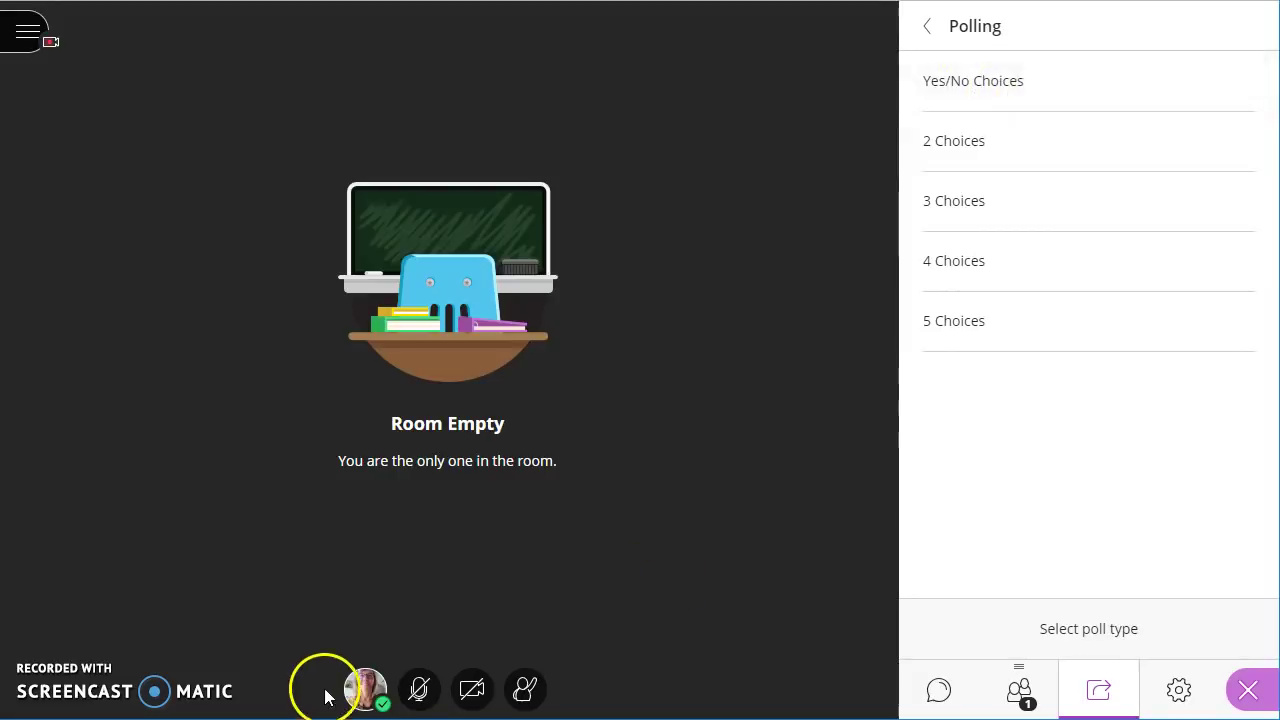
left_click(365, 690)
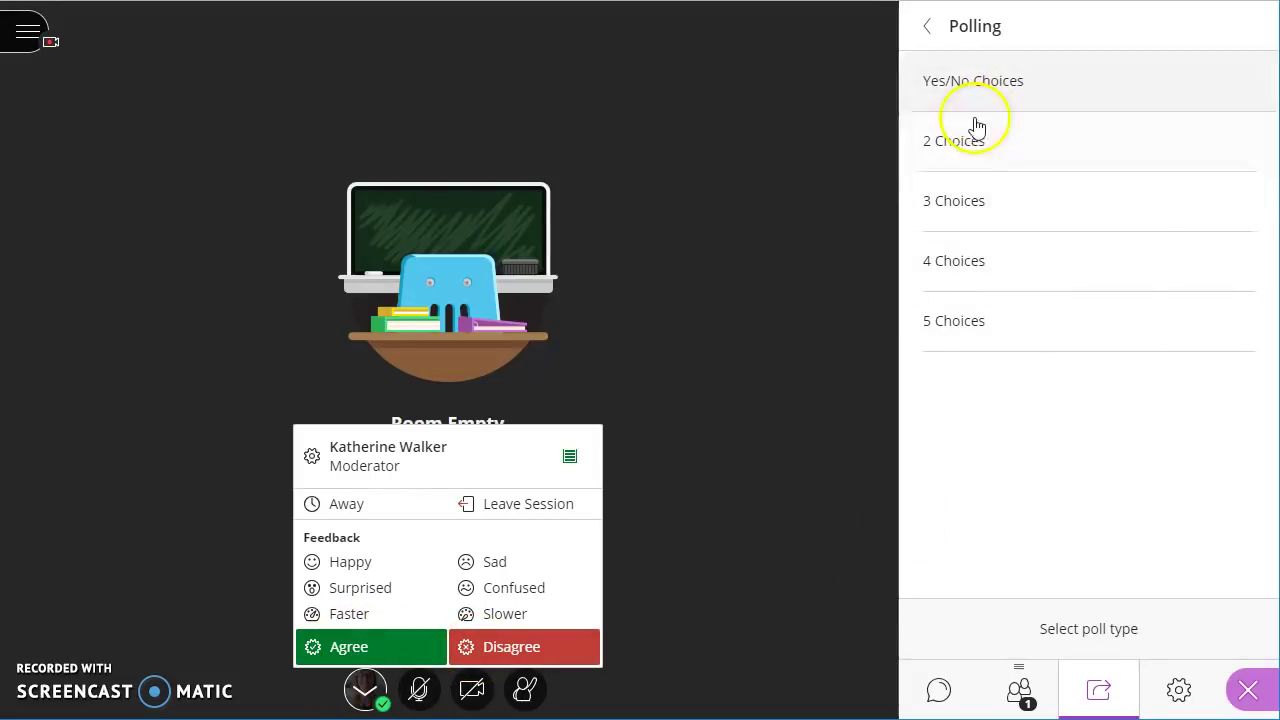
left_click(931, 30)
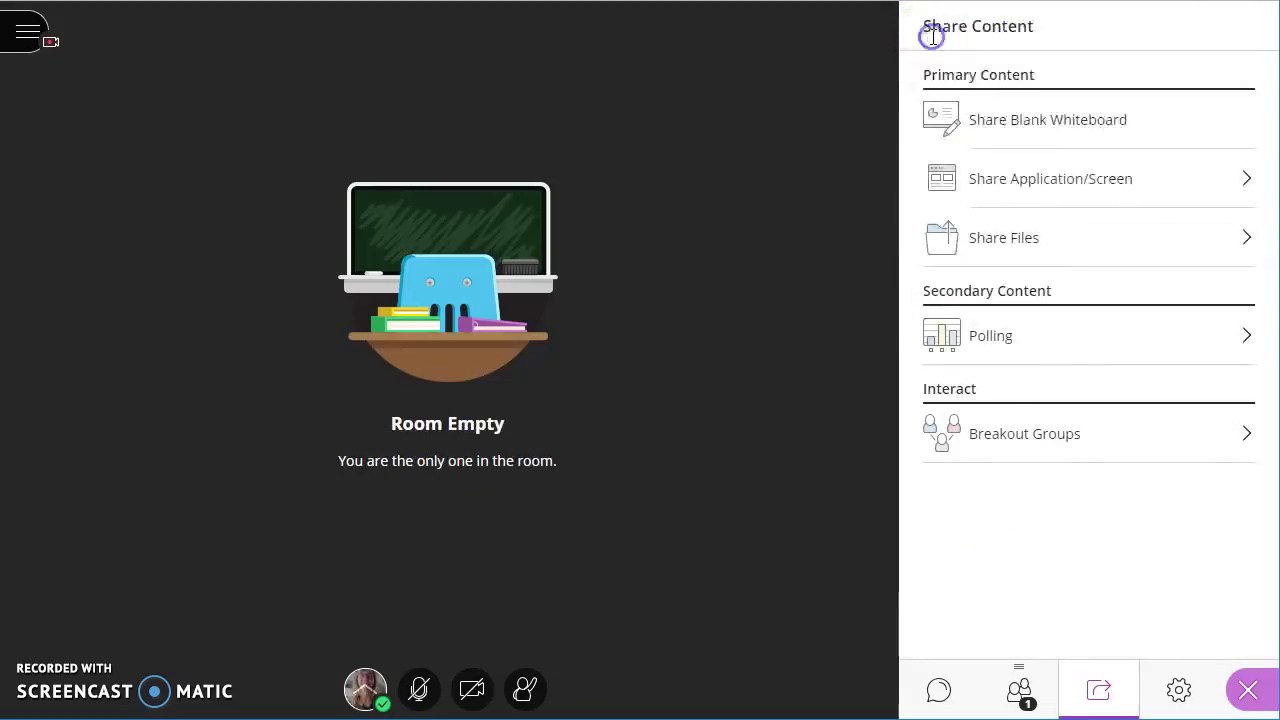
left_click(1072, 440)
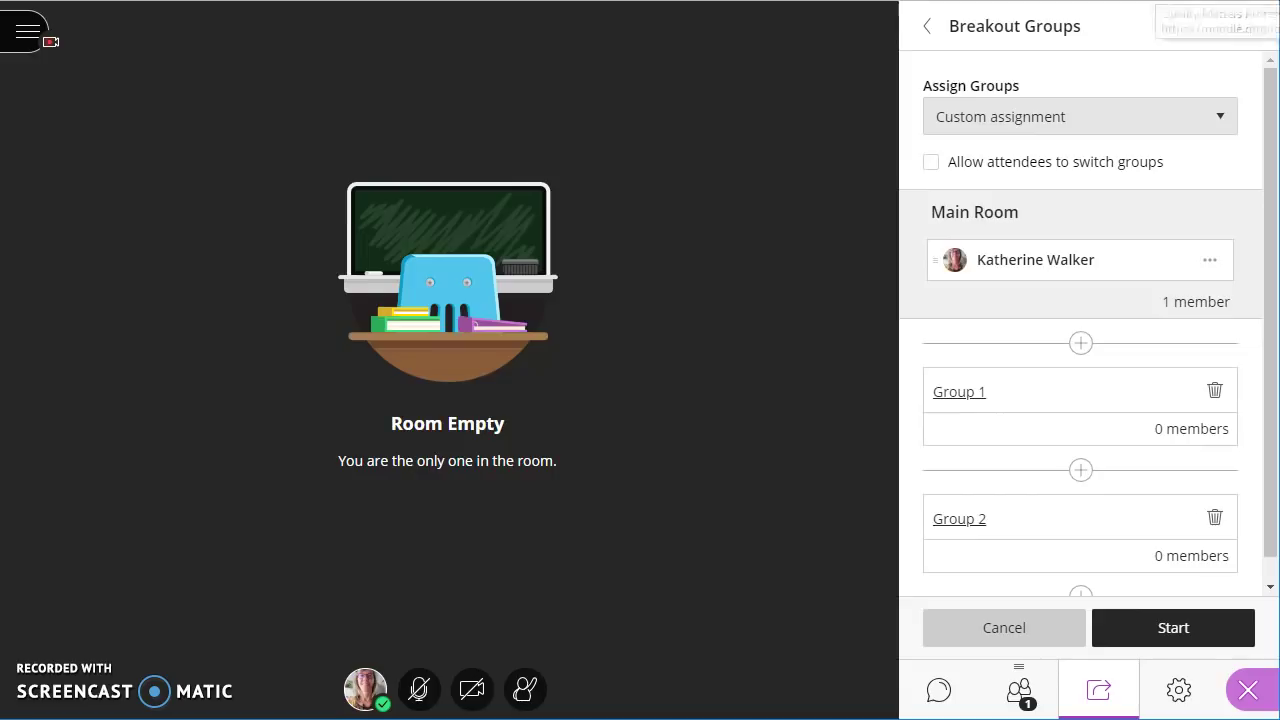
Step: Exit breakout setup, view the Chat, Attendees, Share Content and My Settings panels, then close the side panel
left_click(928, 27)
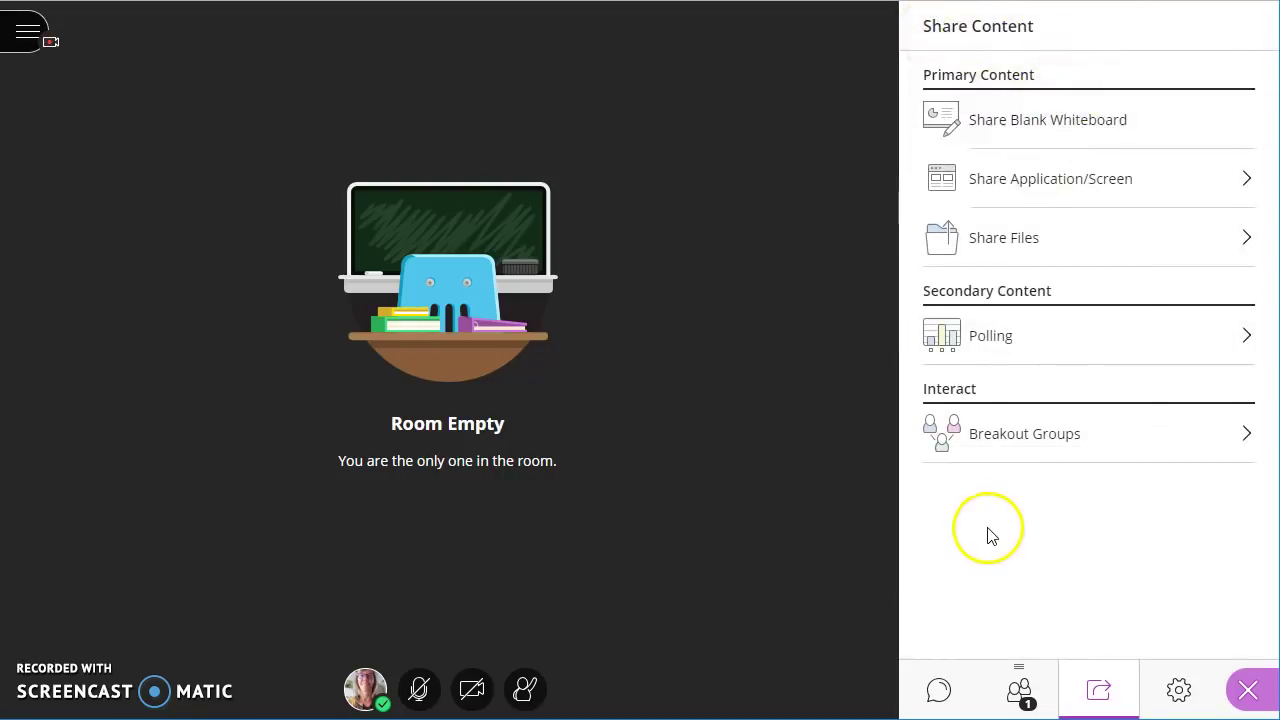
left_click(938, 695)
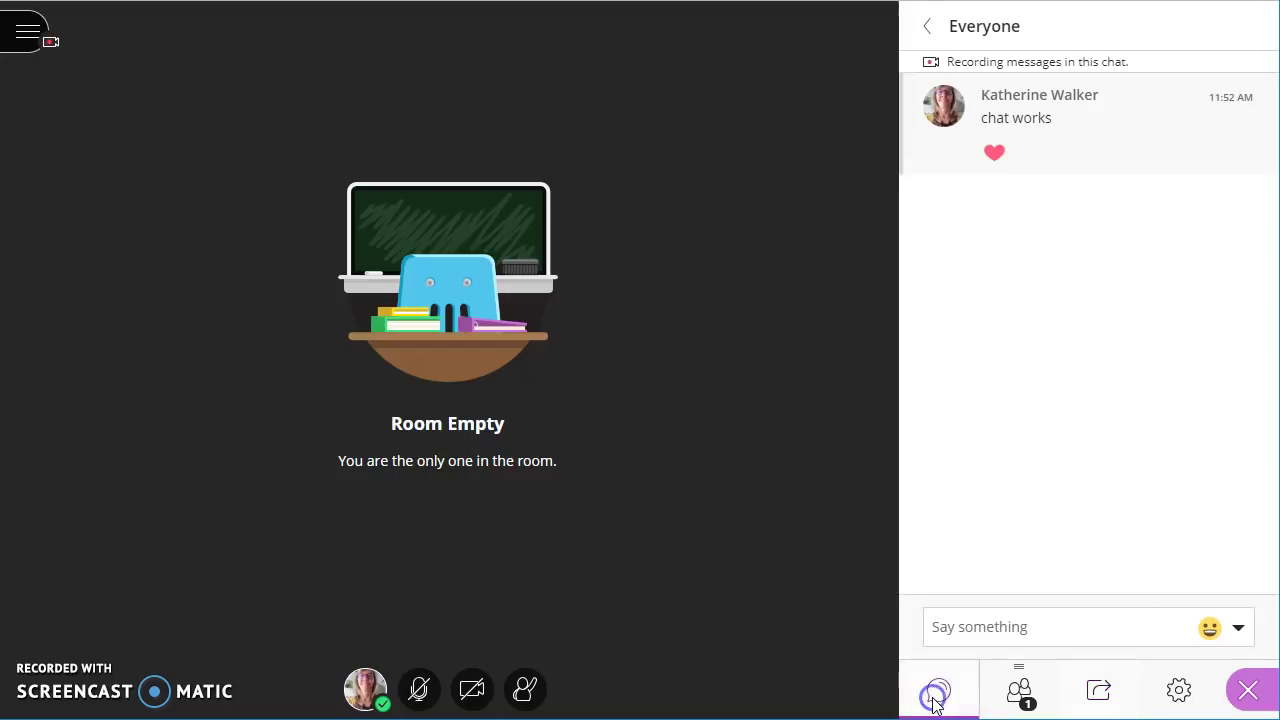
left_click(1020, 695)
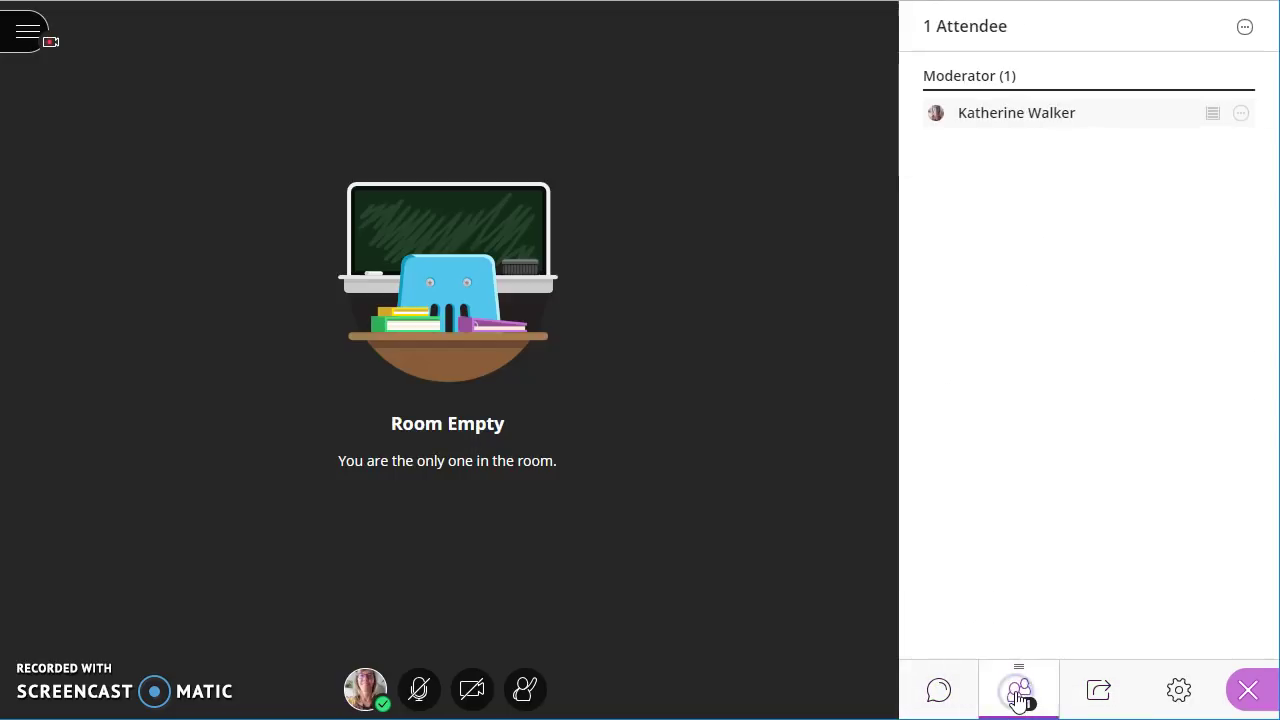
left_click(1106, 704)
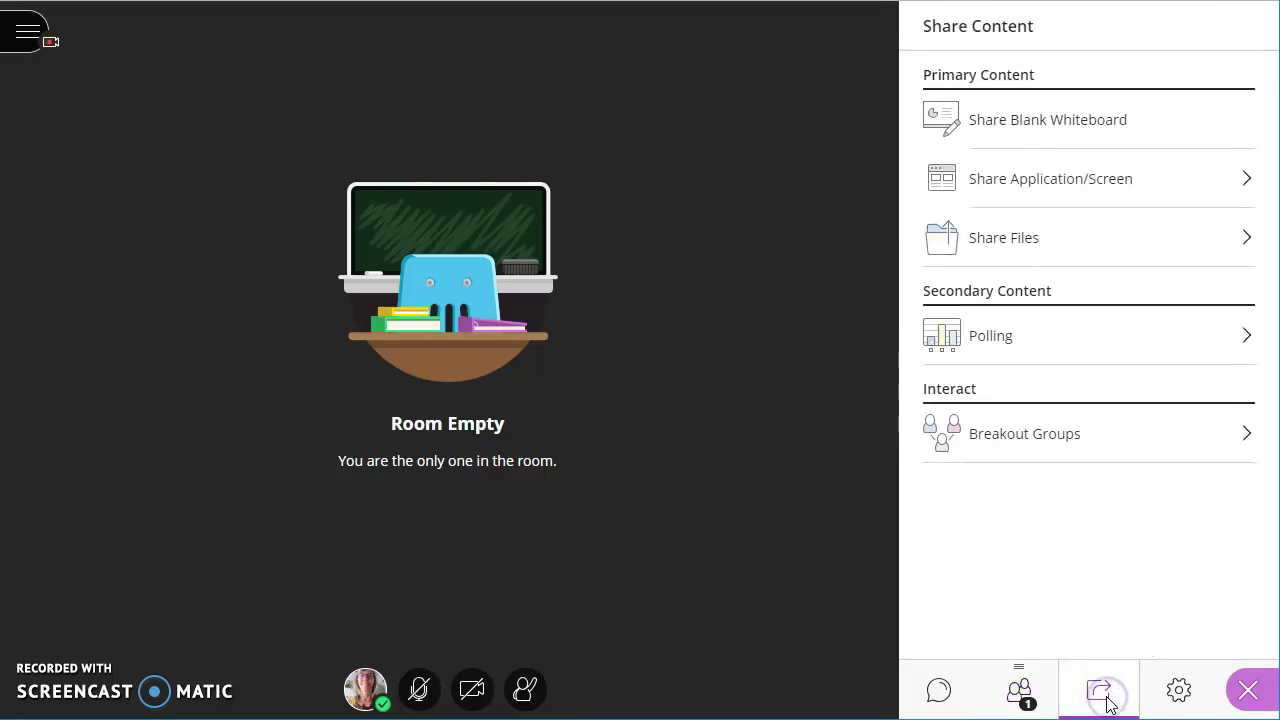
left_click(1178, 693)
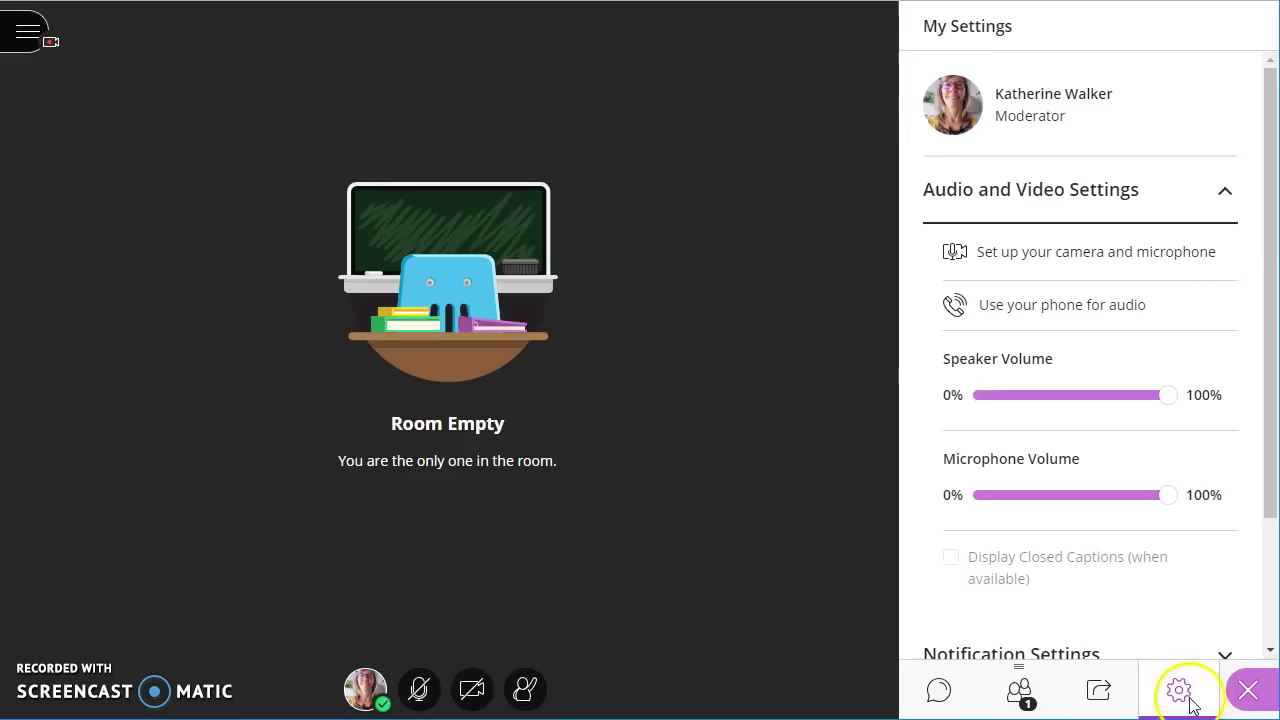
left_click(1250, 700)
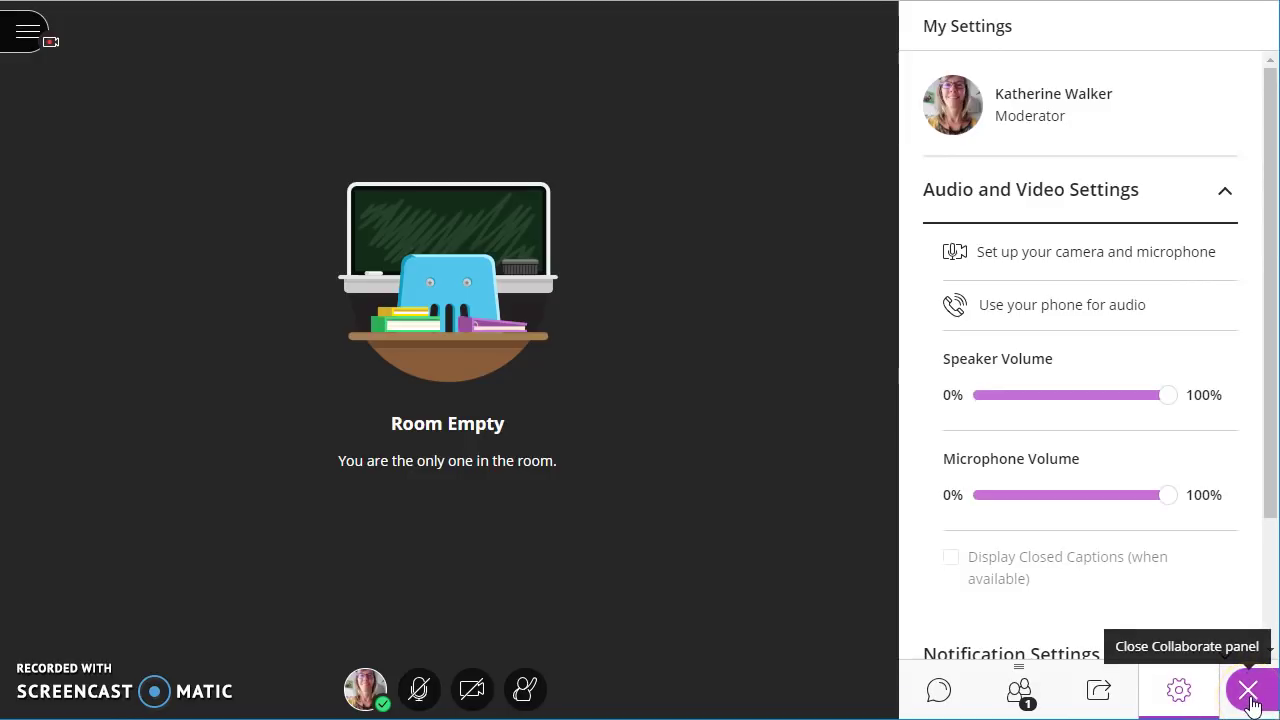
left_click(1250, 700)
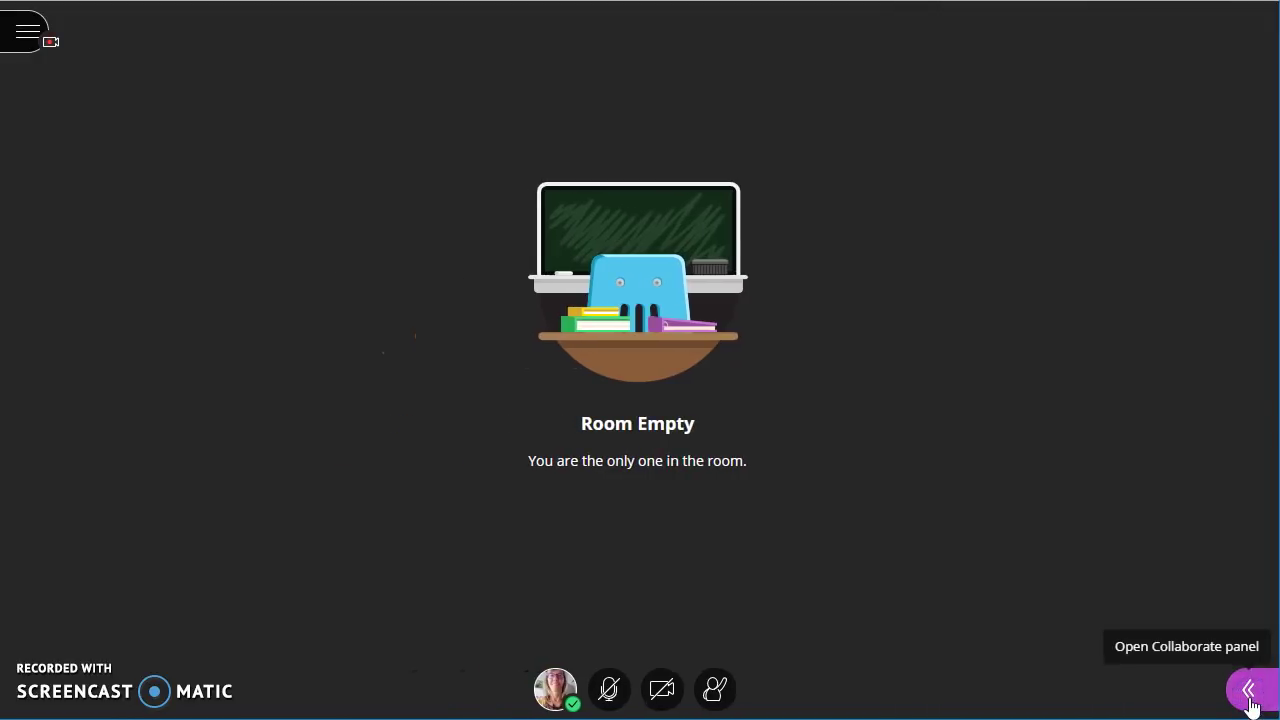
left_click(1099, 582)
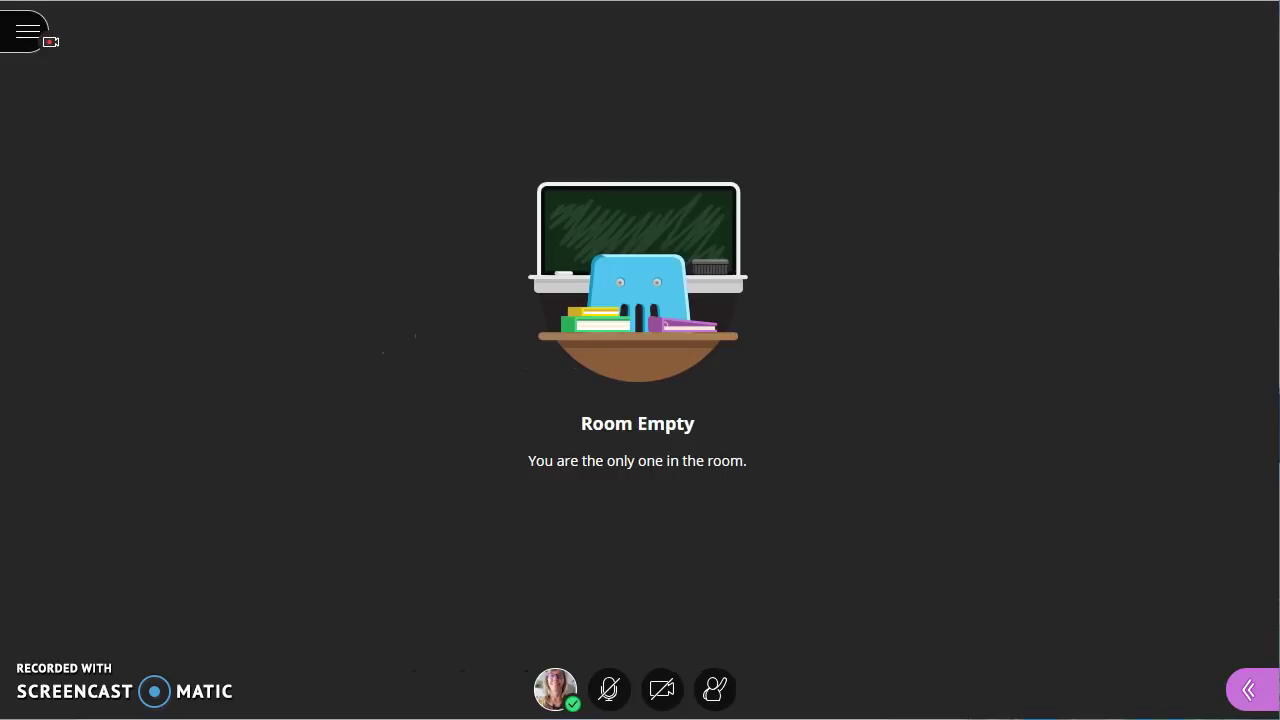